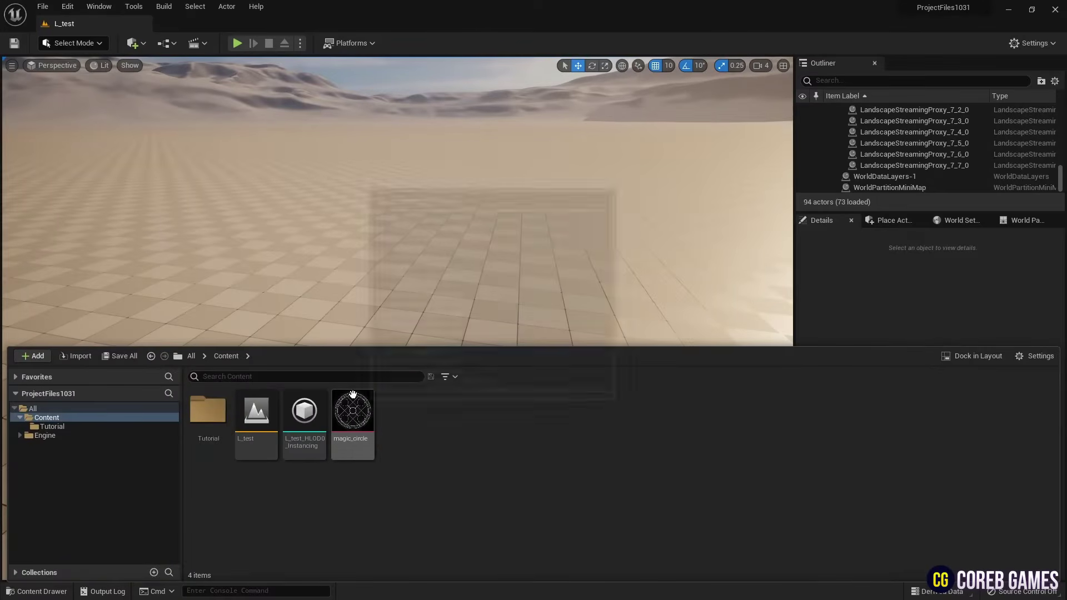
Step: Create a new material in the Content folder and name it M_MagicCircle
right_click(419, 415)
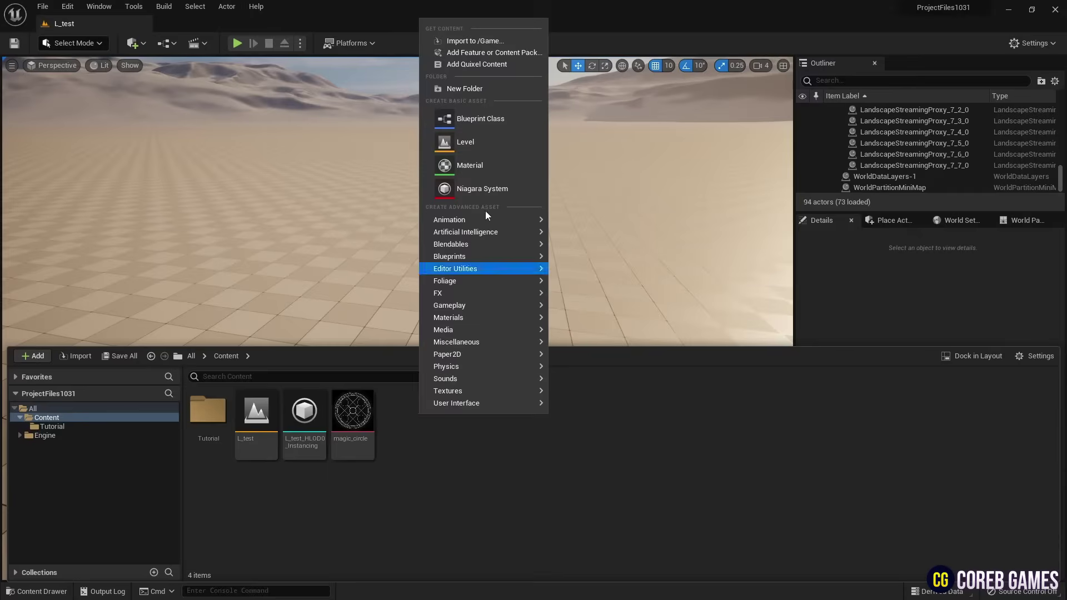
click(498, 162)
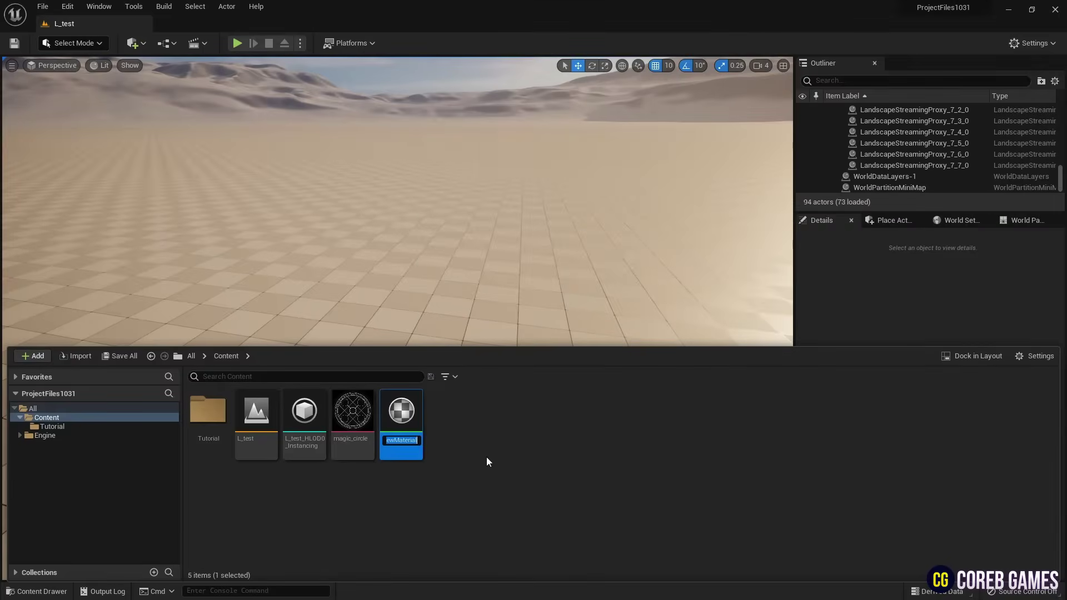
text(M)
text(_)
text(Magi)
text(cCircle)
key(Return)
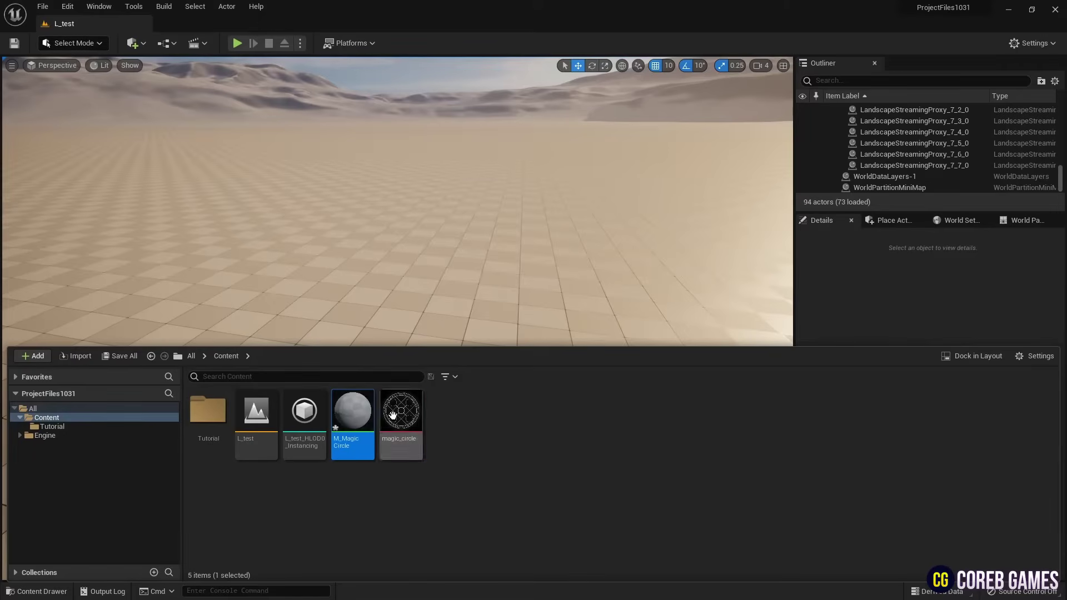
Step: Open the M_MagicCircle material in a maximized editor and set its blend mode to Translucent
double_click(353, 409)
drag(209, 24, 300, 104)
double_click(488, 119)
right_drag(459, 220, 537, 238)
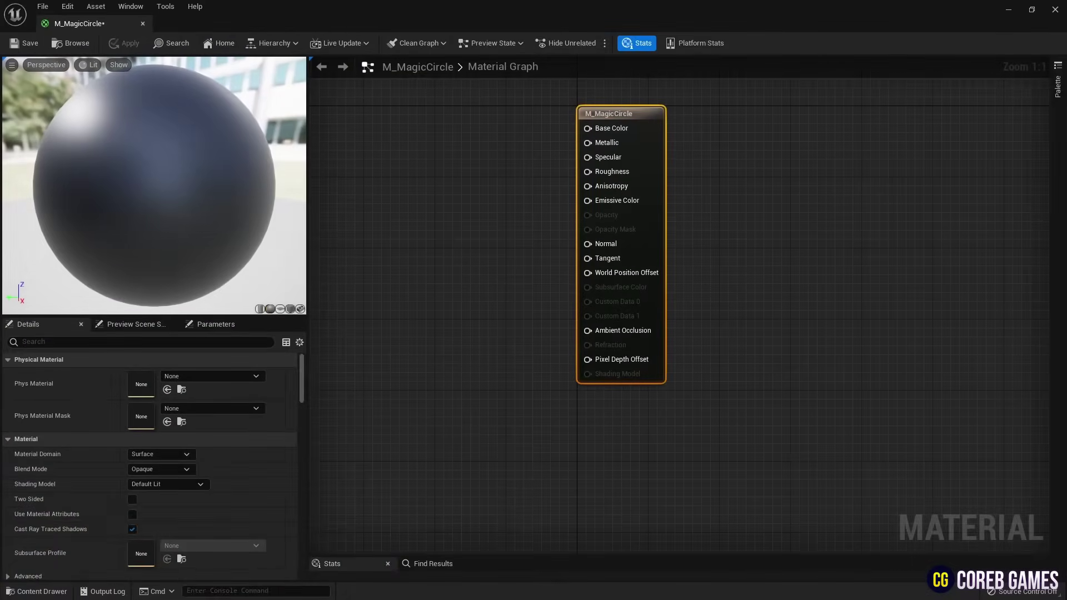
click(454, 228)
click(167, 469)
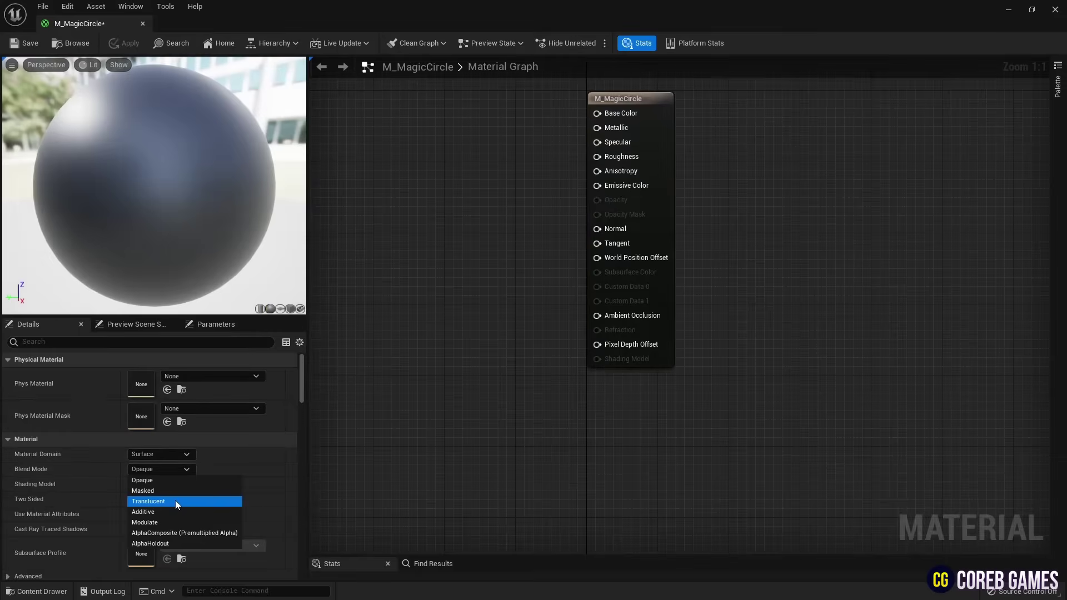
click(175, 500)
Step: Add a Texture Sample node using the magic_circle texture and place it well clear of the M_MagicCircle output node
right_drag(534, 264, 610, 269)
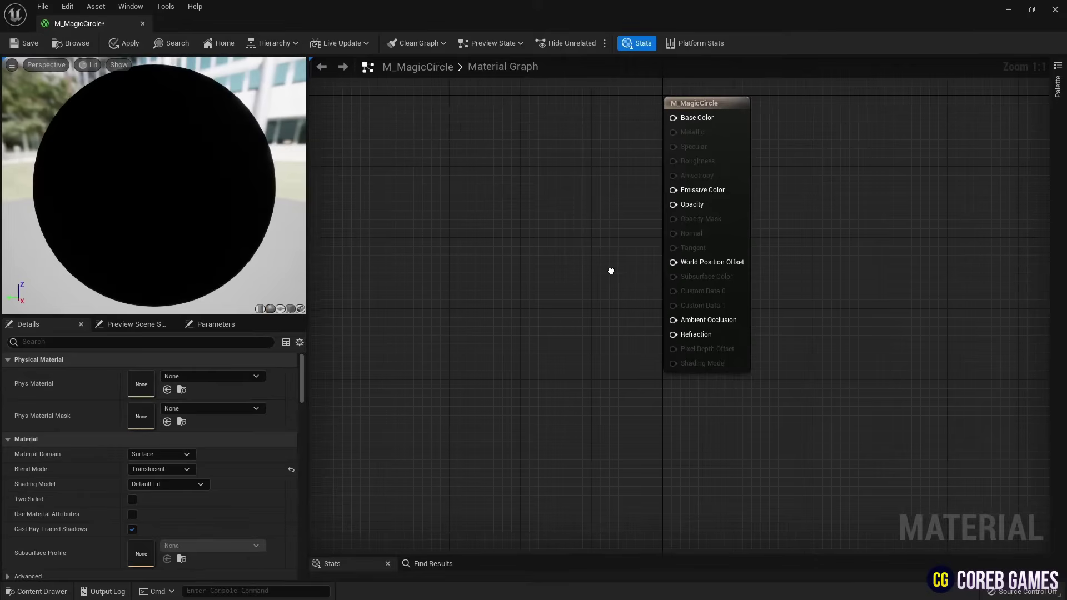
click(464, 236)
click(247, 466)
text(mak)
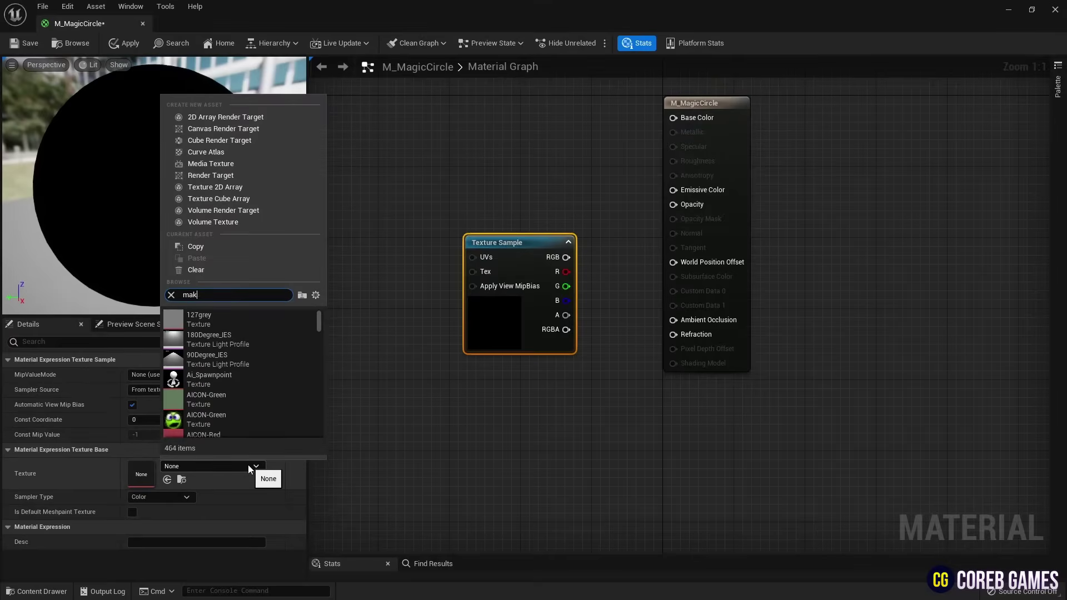
key(BackSpace)
text(gic)
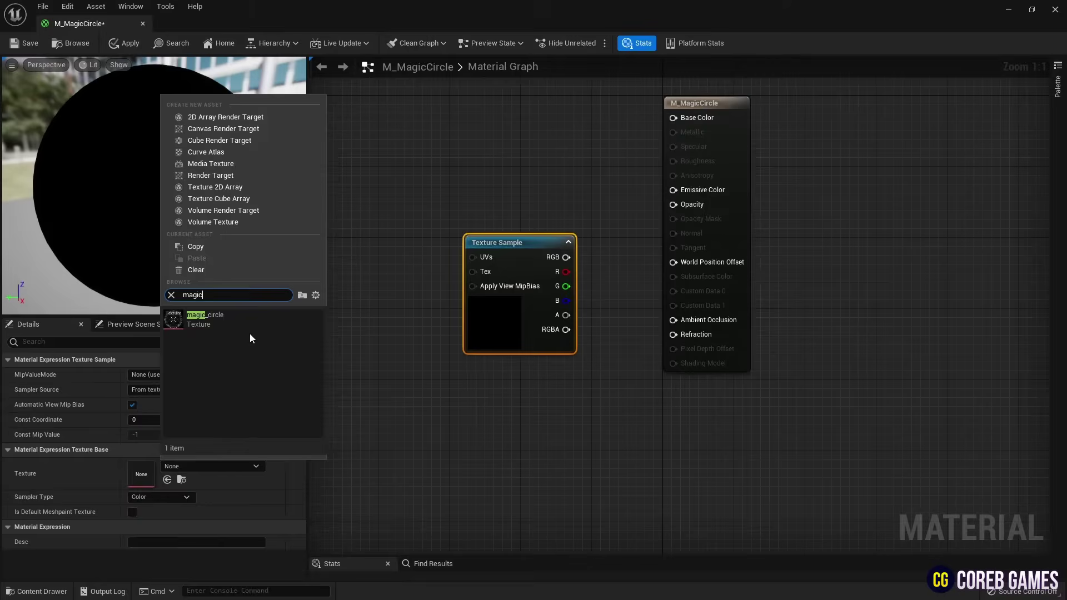
click(256, 324)
drag(512, 258, 409, 319)
Step: Add a Particle Color node and place it above the Texture Sample node
right_drag(432, 224, 482, 293)
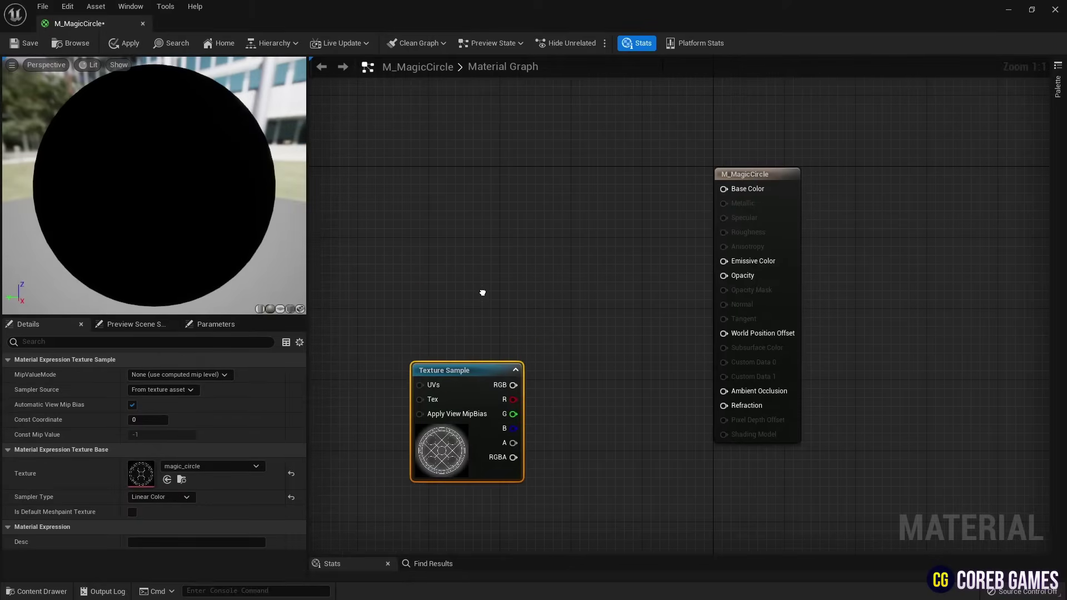
right_click(477, 161)
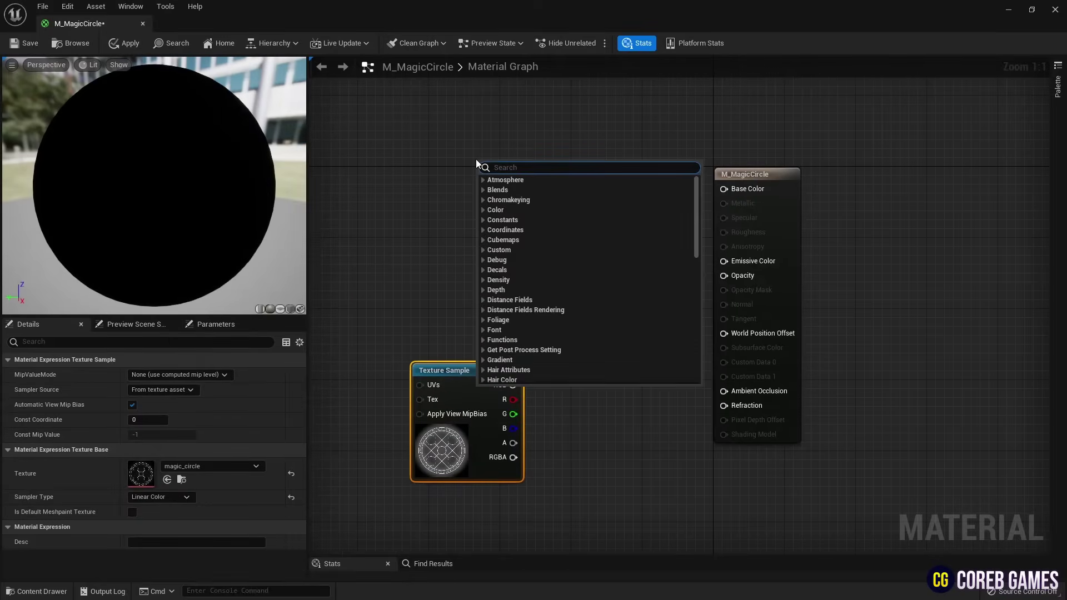
text(particle)
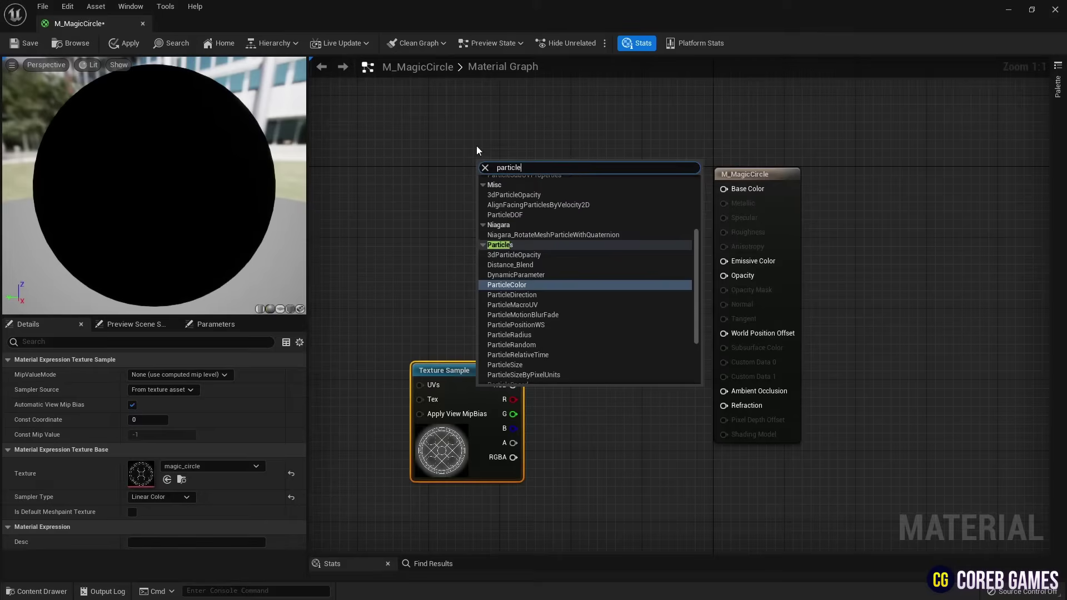
key(Return)
drag(500, 176, 482, 236)
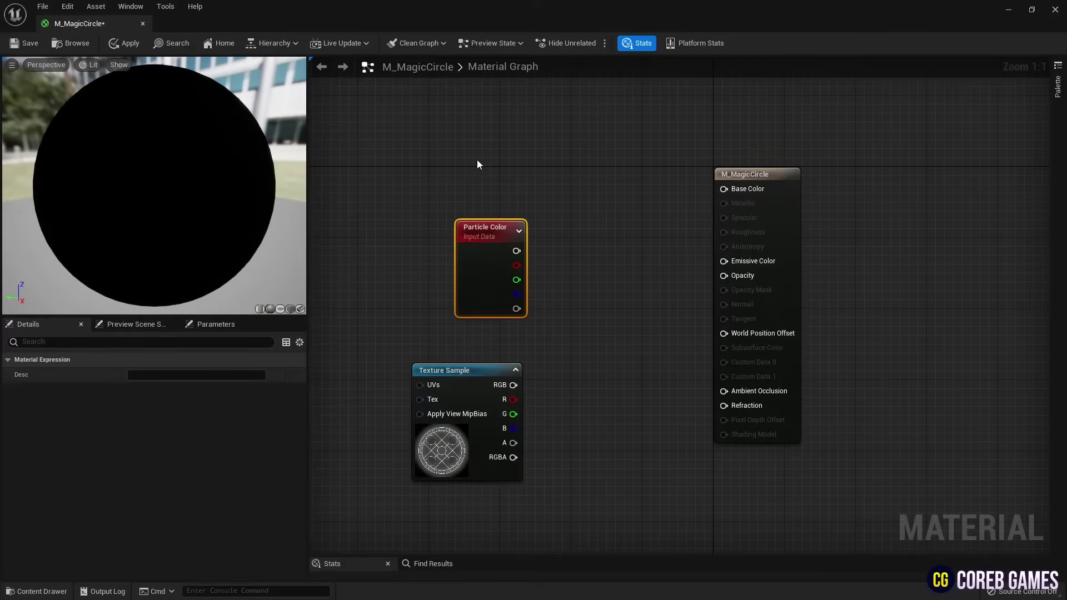
right_drag(477, 159, 495, 231)
drag(512, 302, 522, 269)
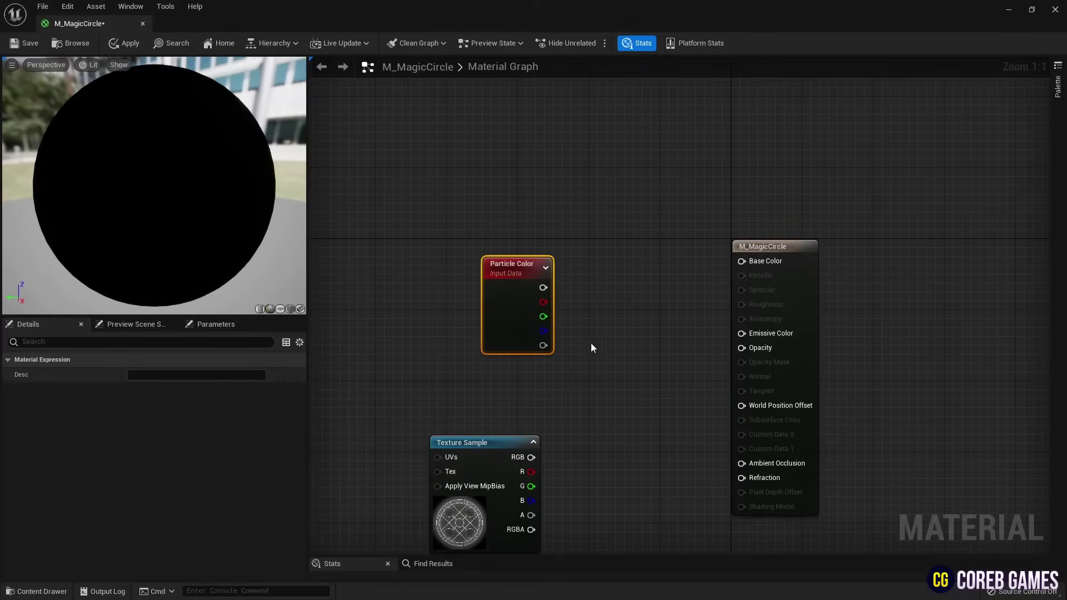
Step: Add a Power node, route the texture's RGB through it into Opacity, and connect Particle Color to Emissive Color
right_drag(586, 417, 575, 368)
right_click(576, 373)
text(power)
key(Return)
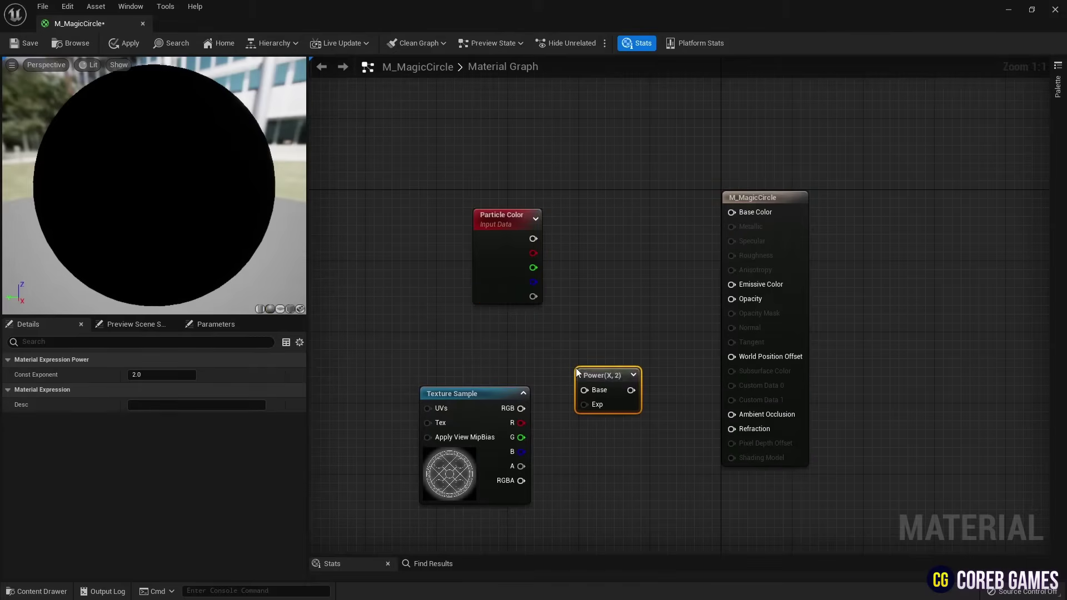
drag(527, 418, 731, 299)
drag(533, 239, 731, 284)
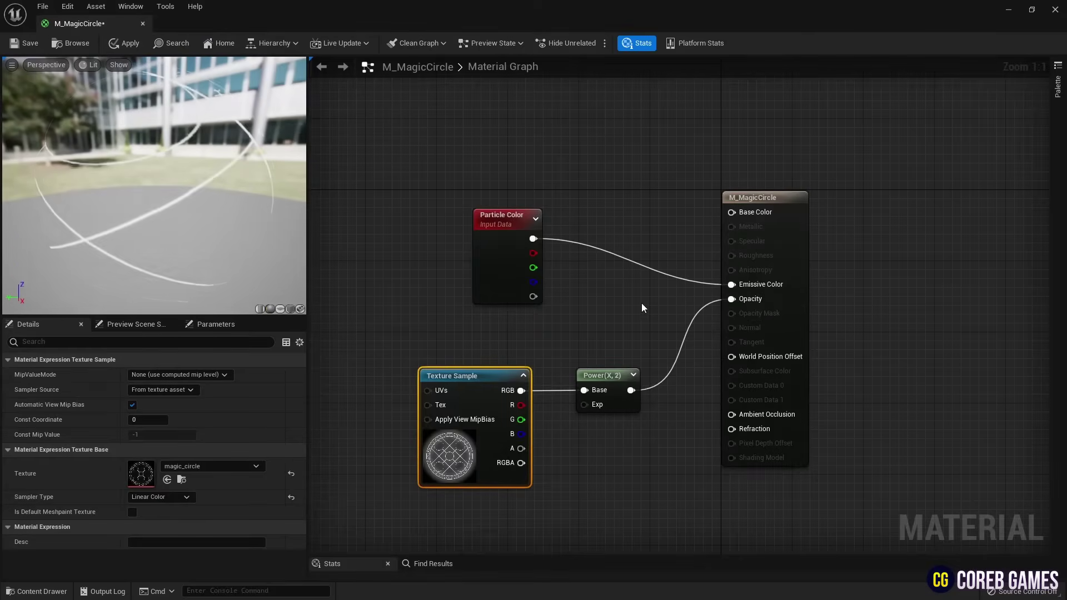
Step: Check the magic circle material on a different preview shape and save the material
click(290, 308)
mouse_move(167, 194)
mouse_down()
mouse_move(189, 192)
mouse_move(159, 187)
mouse_up()
click(22, 48)
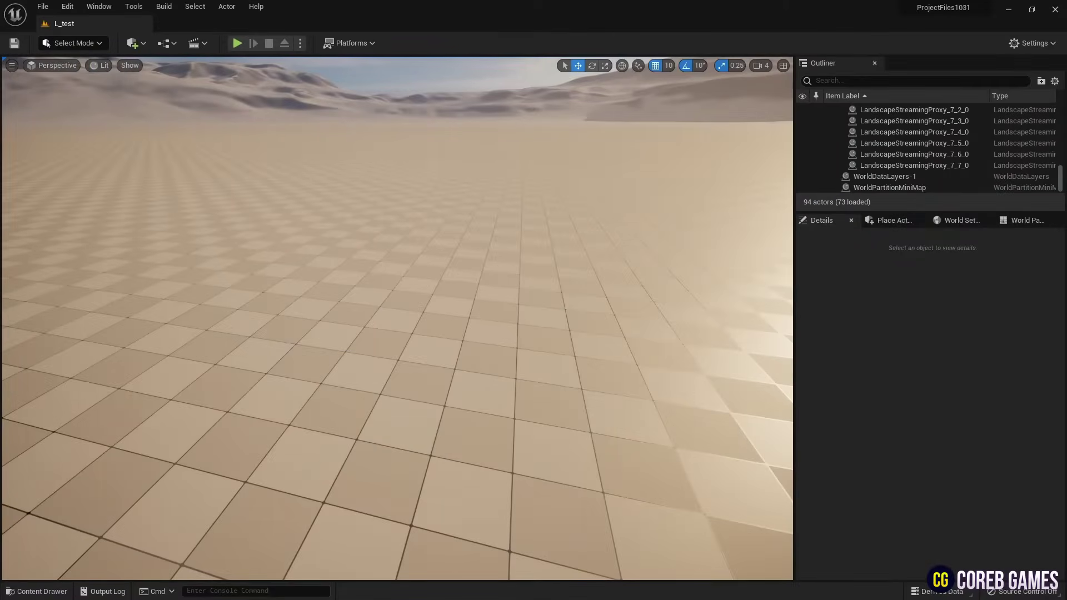
Step: Create a second material in the Content folder and name it M_Ring
click(45, 590)
click(473, 440)
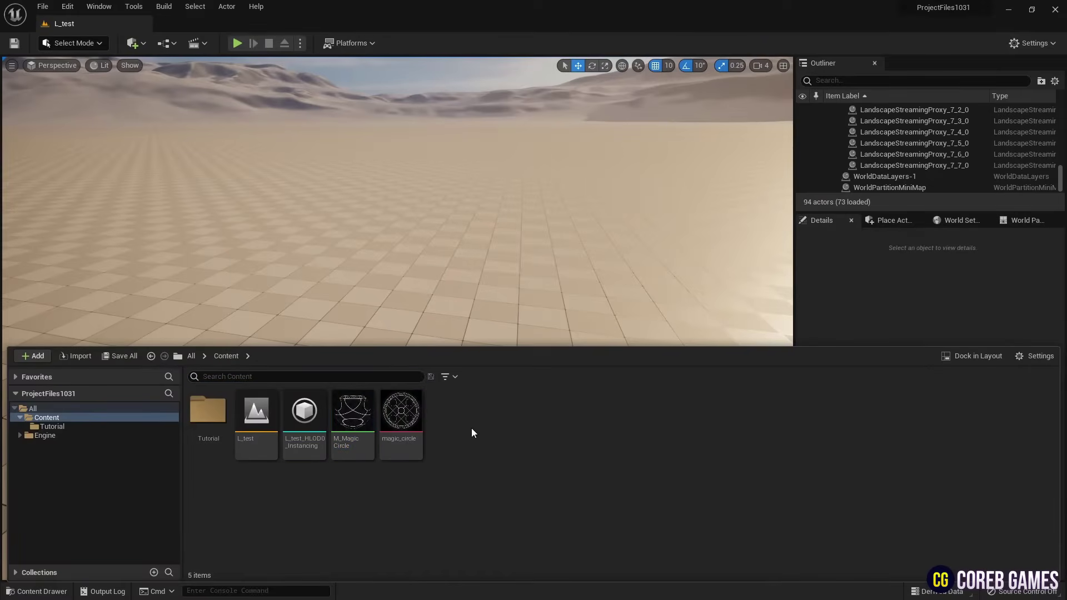
right_click(472, 432)
click(512, 178)
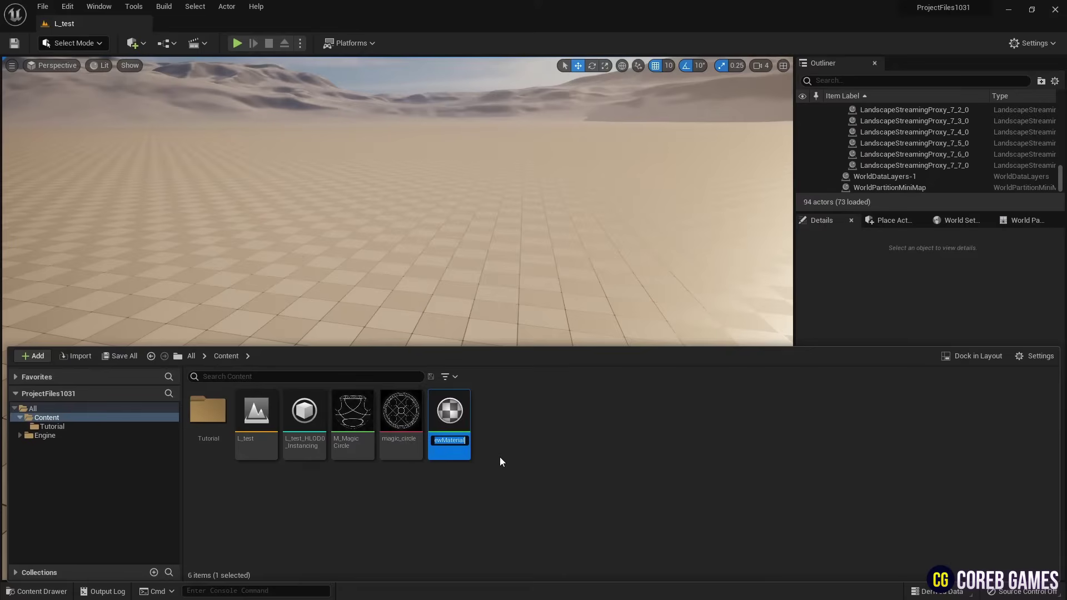
text(M)
key(Return)
right_click(361, 408)
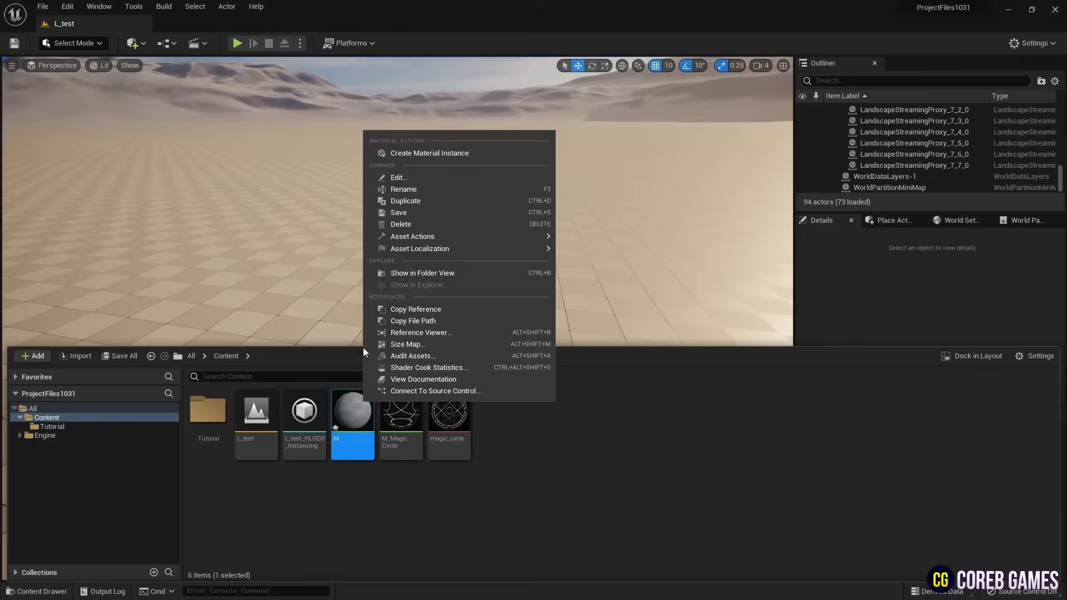
click(408, 191)
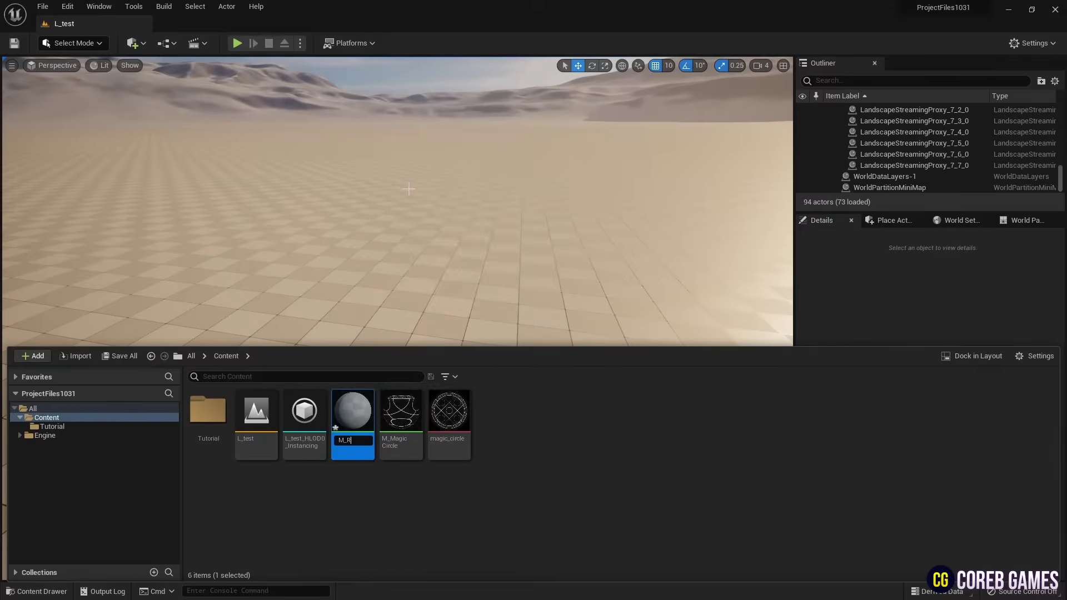
key(Return)
Step: Open the M_Ring material in a maximized editor, set its blend mode to Translucent and make it Two Sided
double_click(393, 406)
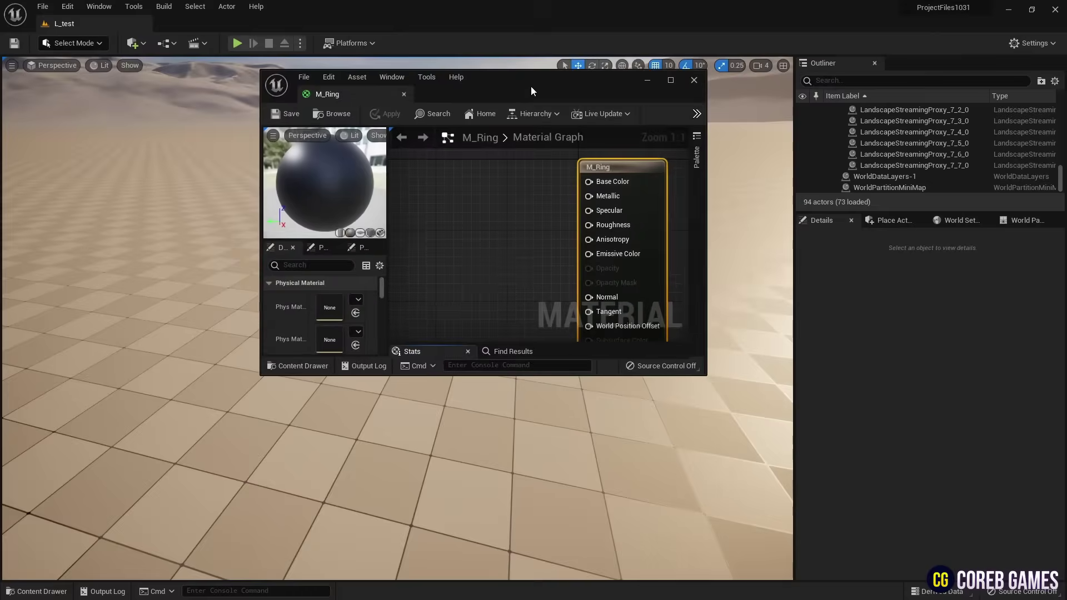
double_click(531, 86)
right_drag(437, 225, 544, 220)
click(165, 469)
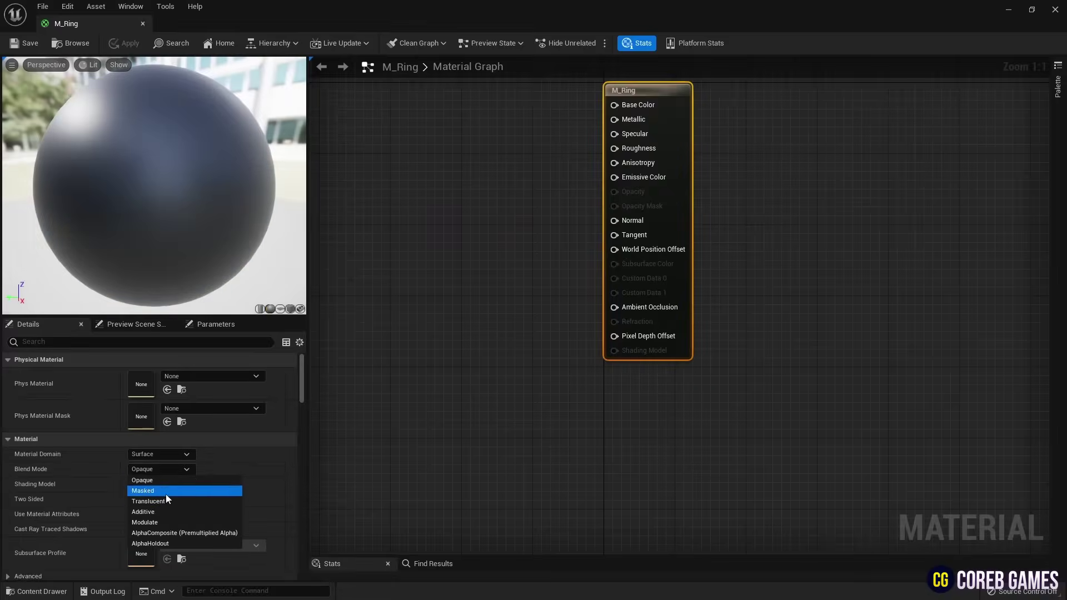
click(161, 503)
click(134, 498)
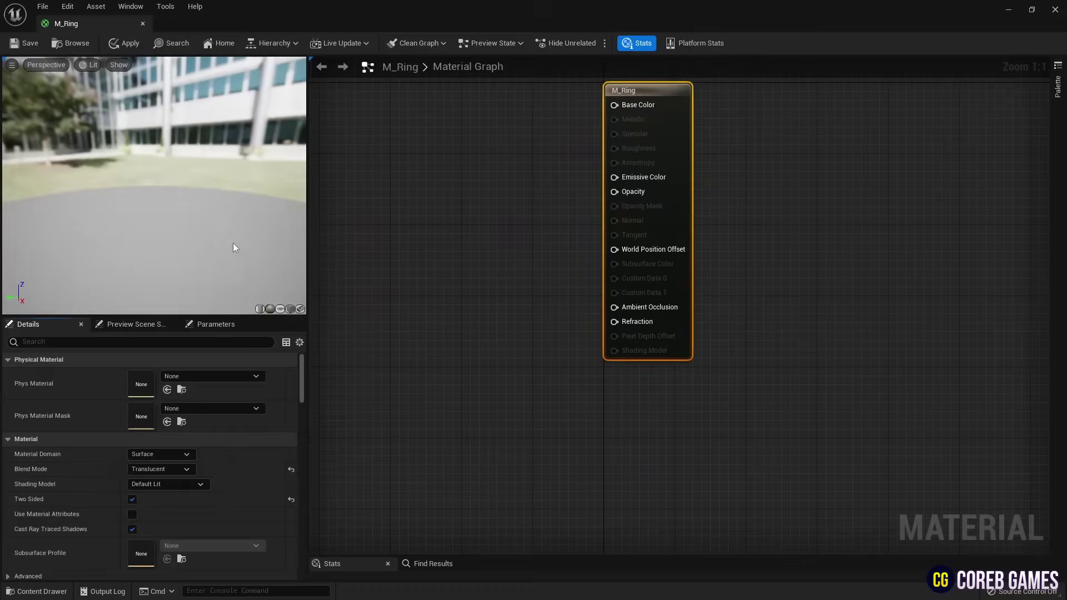
Step: Switch the material preview to a plane and add a RadialGradientExponential node to the M_Ring graph
click(280, 309)
drag(183, 205, 217, 203)
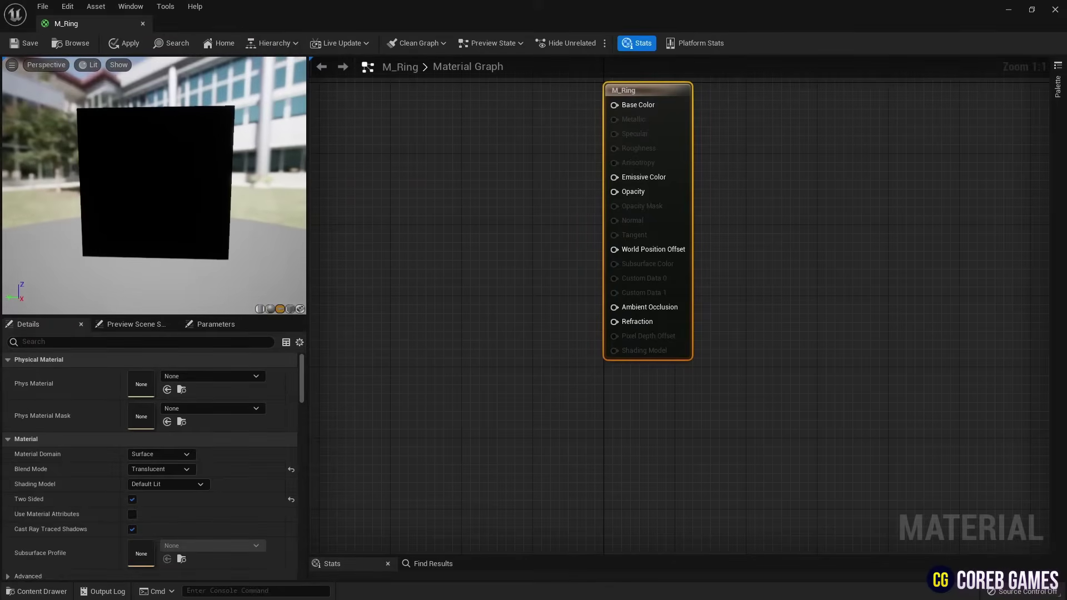
right_drag(468, 165, 666, 222)
right_click(403, 190)
text(rad)
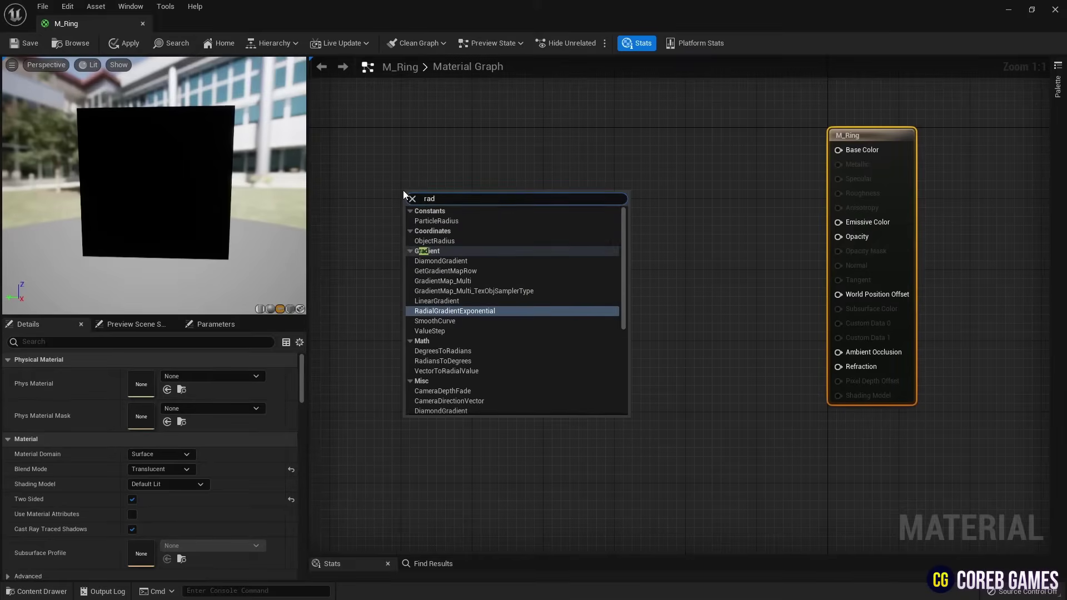
key(Return)
drag(472, 196, 462, 261)
click(473, 229)
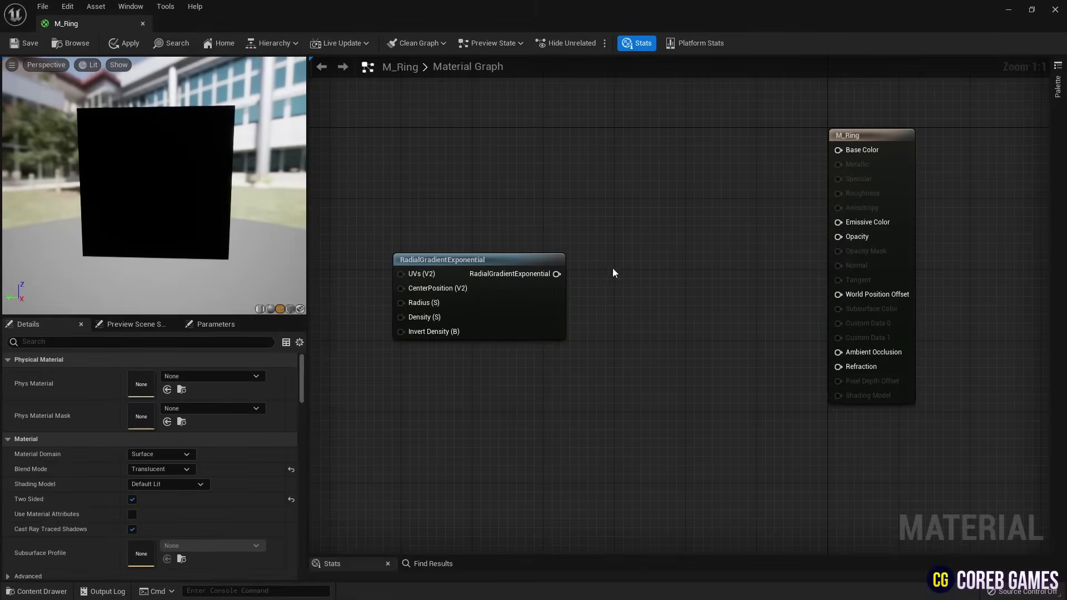
Step: Add a Sine node fed by the RadialGradientExponential output, previewing the gradient and the Sine result in turn
right_click(591, 269)
text(sine)
key(Return)
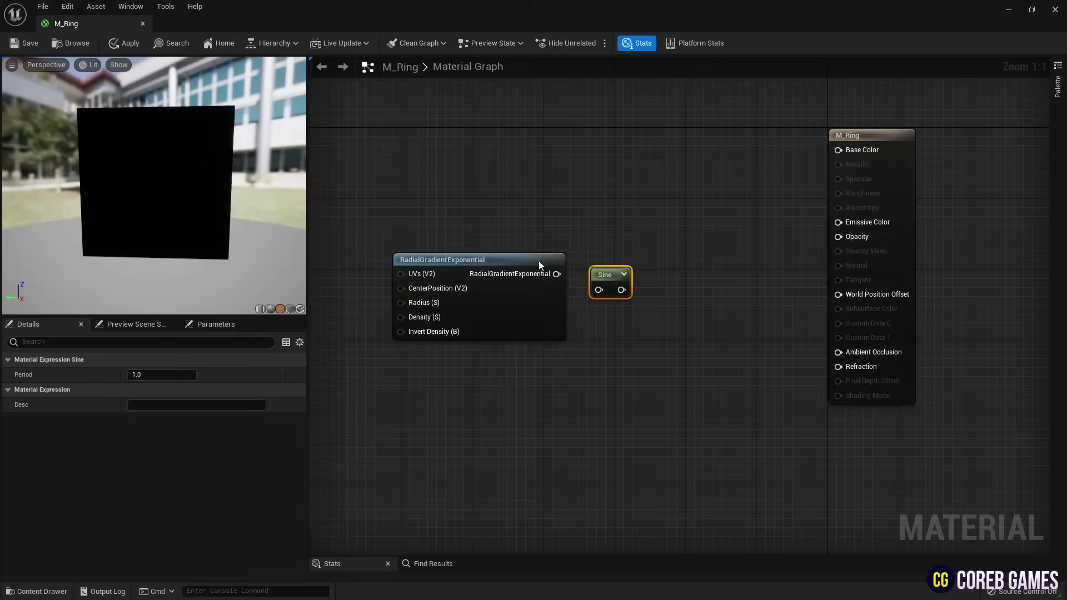
right_click(543, 271)
click(598, 282)
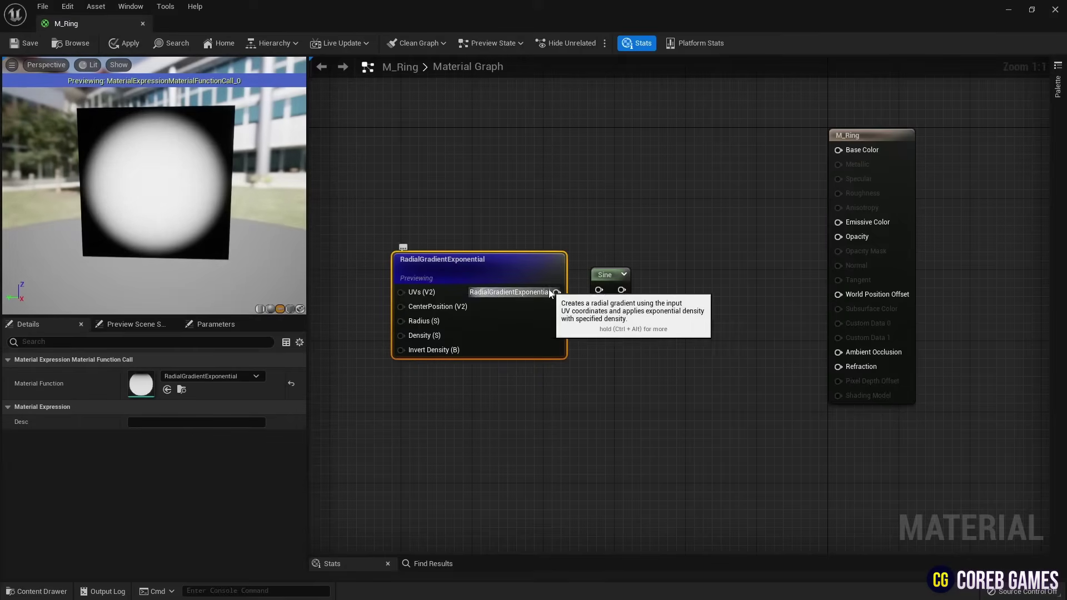
drag(556, 293, 599, 289)
right_click(606, 276)
click(639, 293)
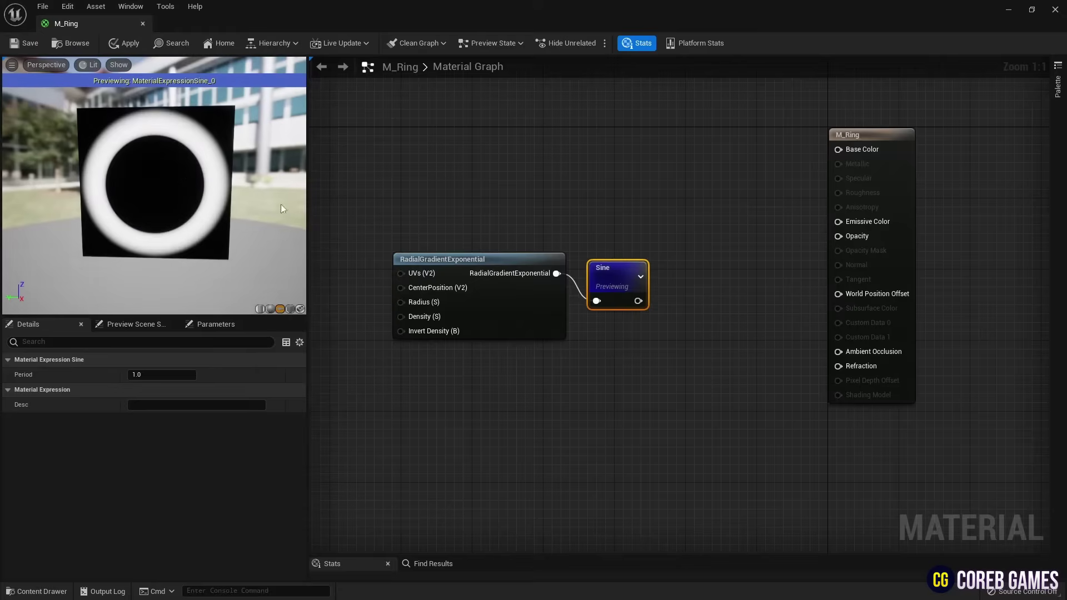
Step: Add two Constant nodes beside the radial gradient and set their values to 0.45 and 20
right_drag(523, 204, 631, 208)
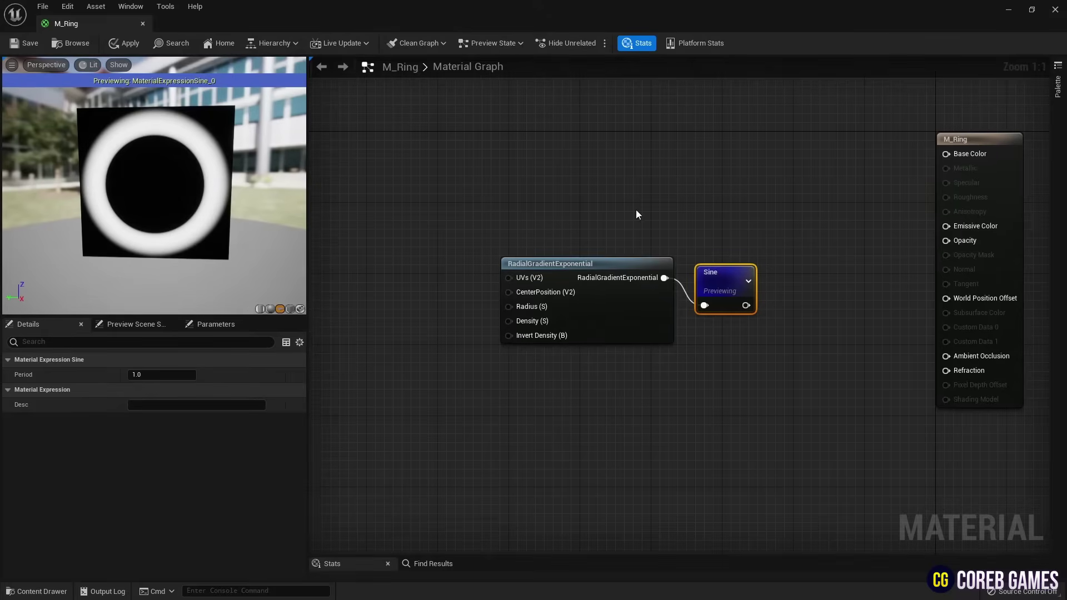
key(1)
click(413, 269)
key(1)
click(411, 336)
click(422, 281)
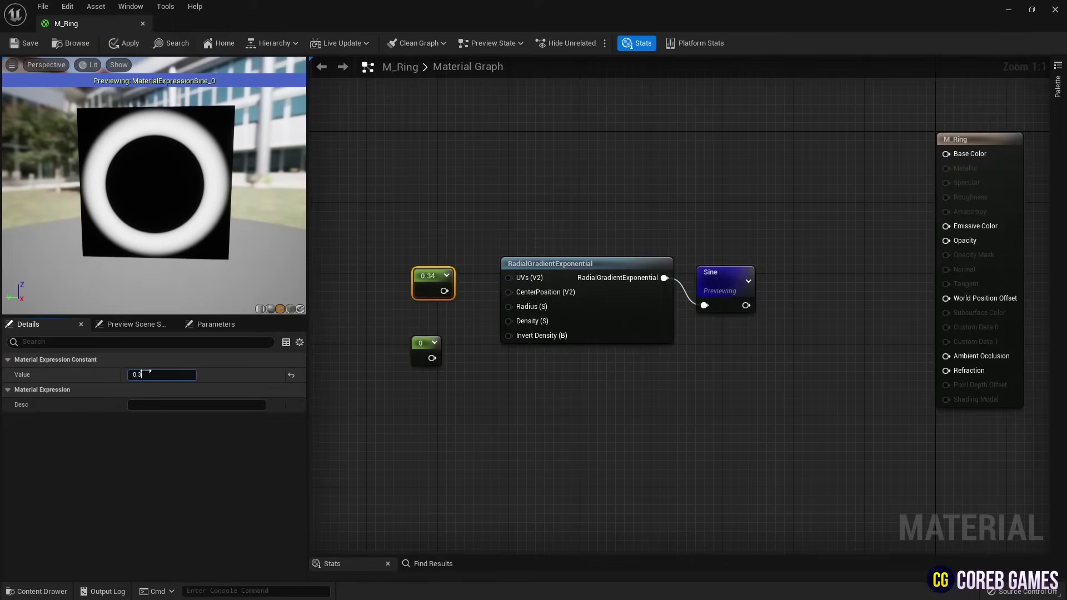
click(425, 350)
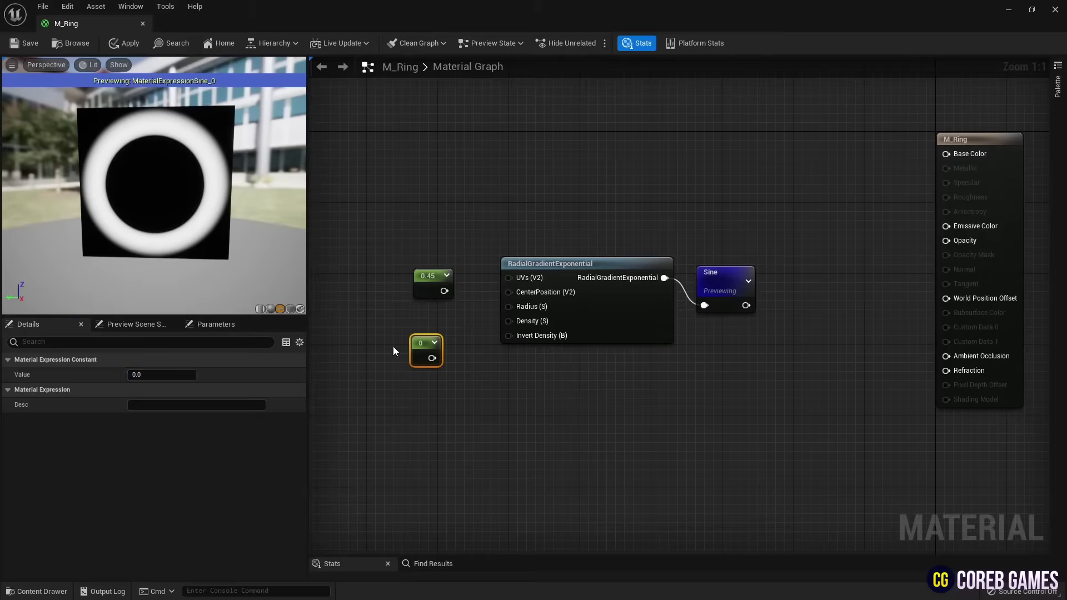
click(162, 374)
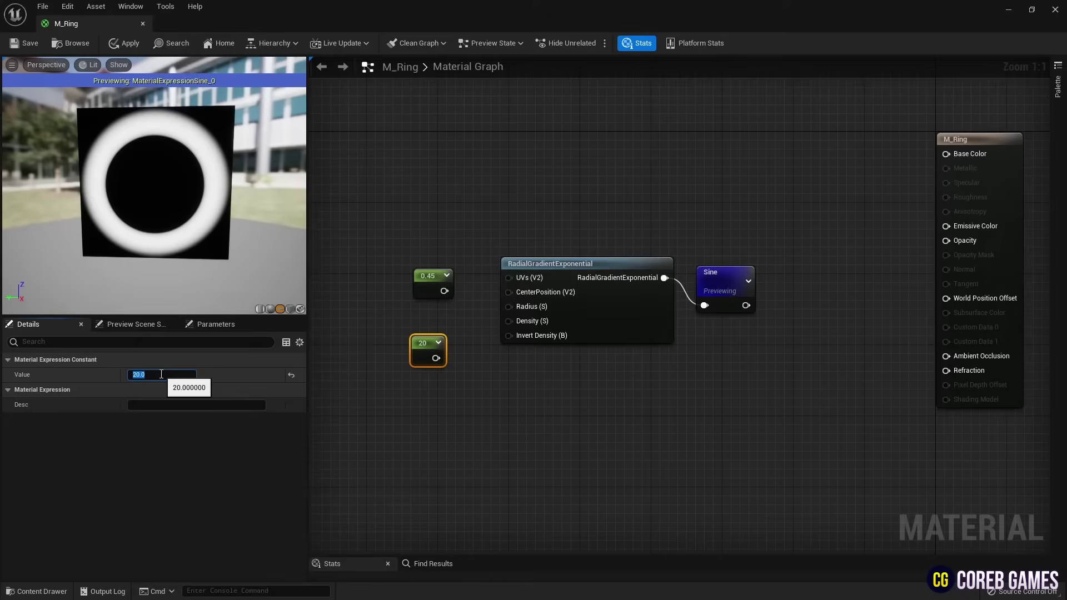
Step: Connect the 0.45 constant to the gradient's Radius and the 20 constant to its Density, and tidy the latter's position
drag(444, 291, 509, 306)
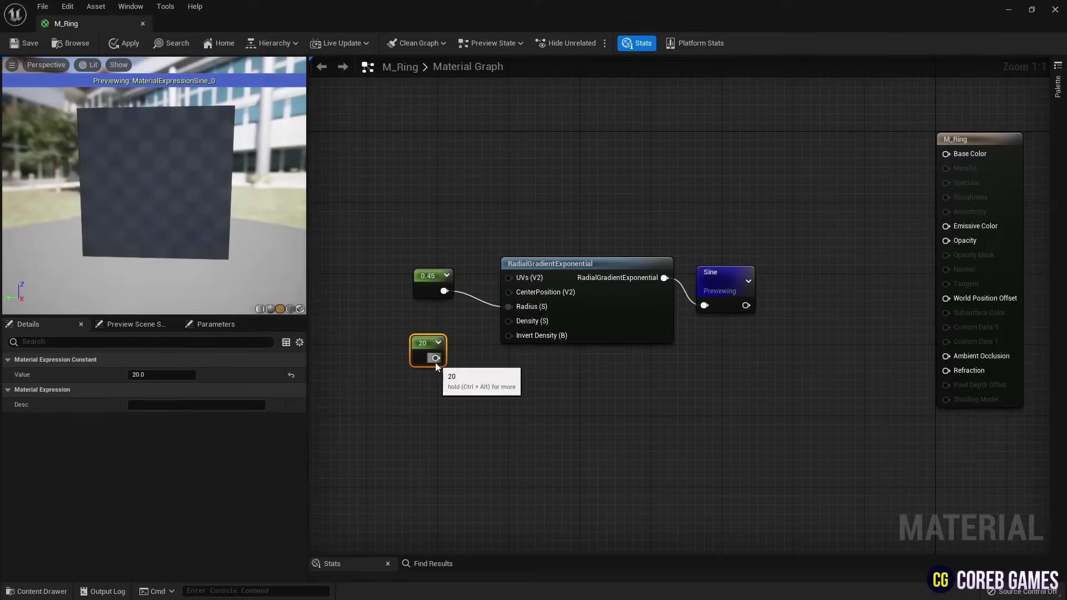
drag(435, 358, 508, 321)
drag(427, 344, 437, 336)
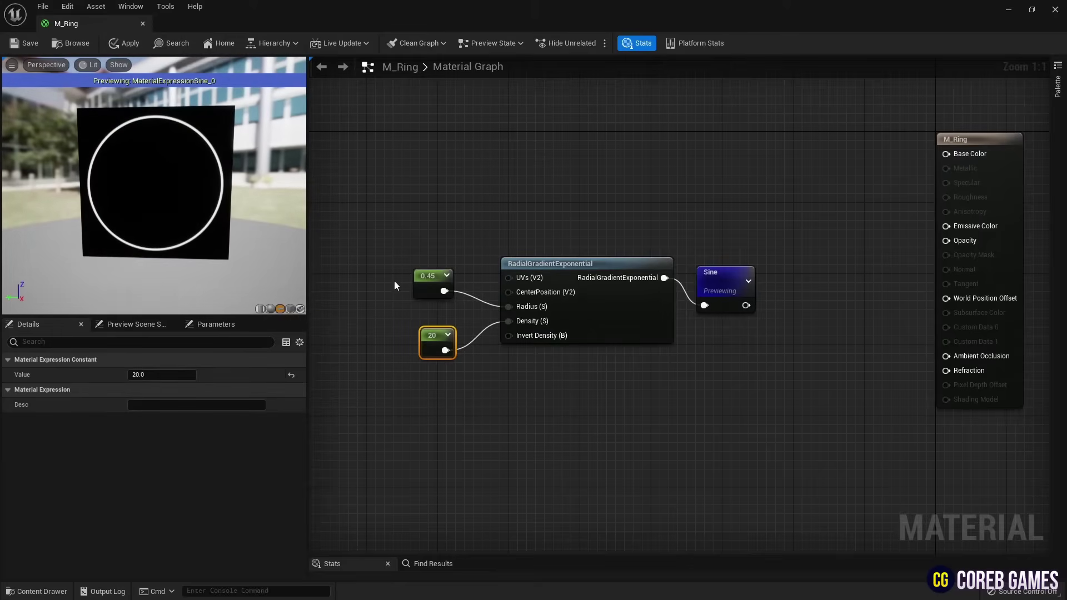
Step: Move the constants, radial gradient and Sine nodes away from the M_Ring output and add a CheapContrast node after Sine
drag(754, 233, 425, 356)
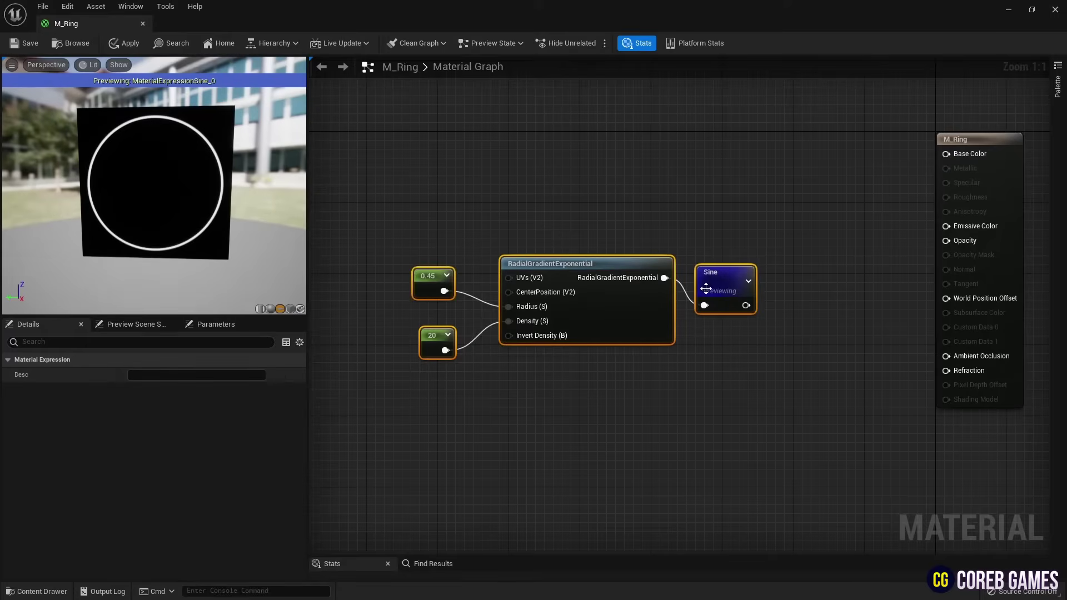
drag(707, 288, 637, 298)
click(710, 275)
right_click(715, 270)
text(chea)
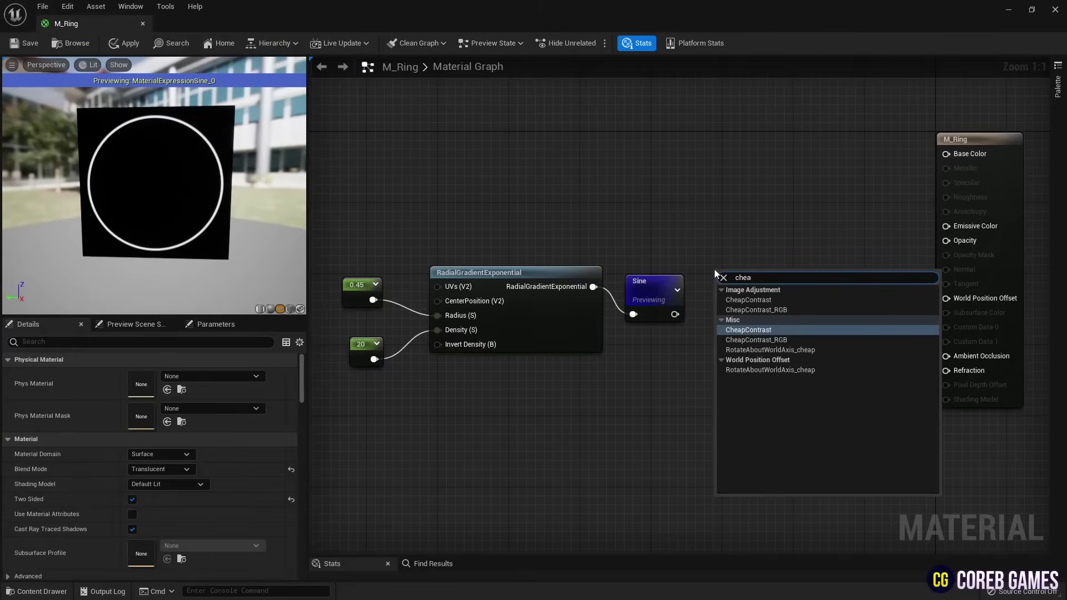
key(Return)
Step: Add a Constant node below the CheapContrast node and set its value to 2
key(1)
click(676, 335)
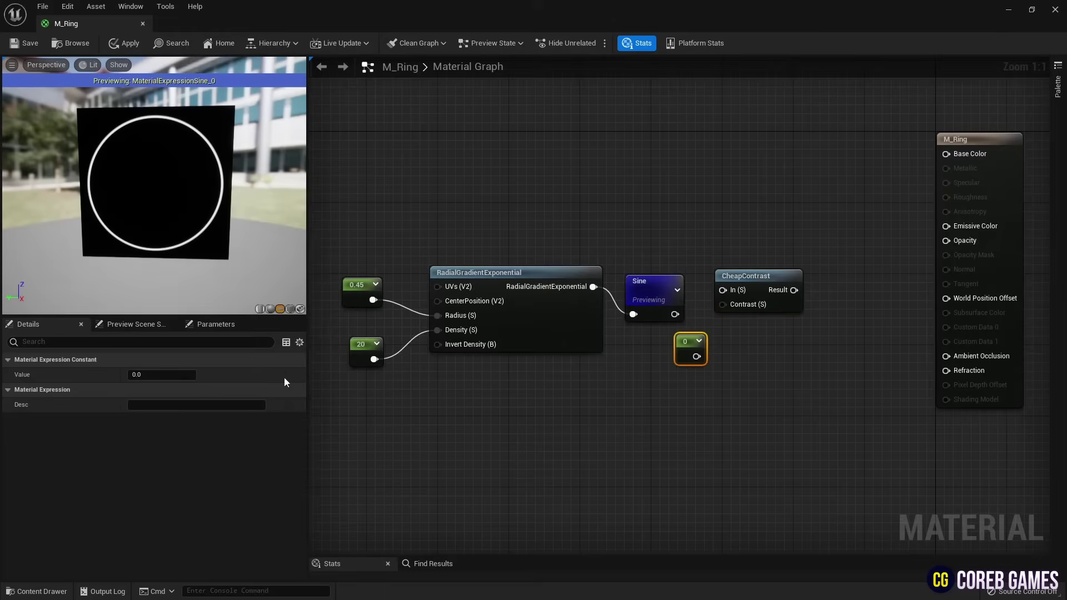
click(172, 376)
text(2)
click(634, 390)
Step: Connect the 2 constant to CheapContrast's Contrast and the Sine output to its In, and preview the CheapContrast result up close
drag(697, 357, 734, 305)
drag(675, 314, 723, 290)
right_click(718, 283)
click(784, 295)
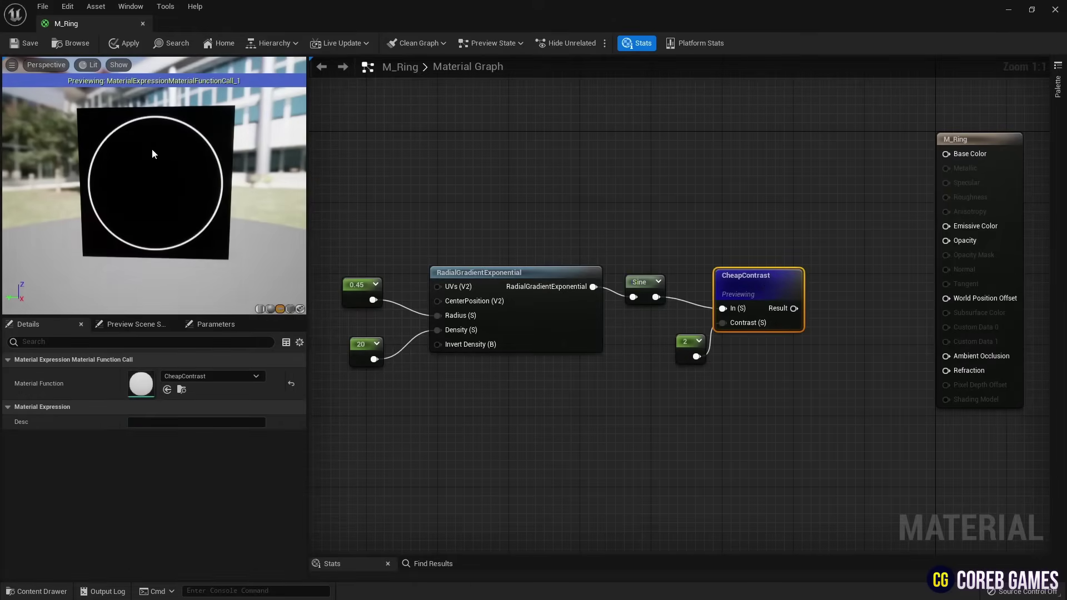
drag(152, 148, 162, 146)
scroll(155, 151, up, 4)
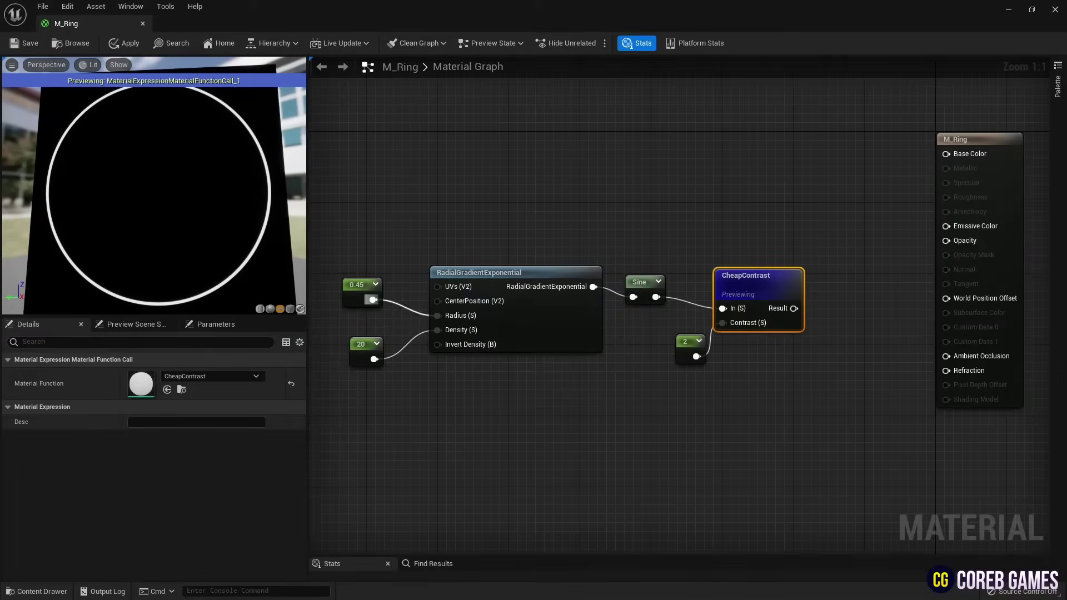
Step: Add a Saturate node fed by the CheapContrast Result and preview it
click(815, 271)
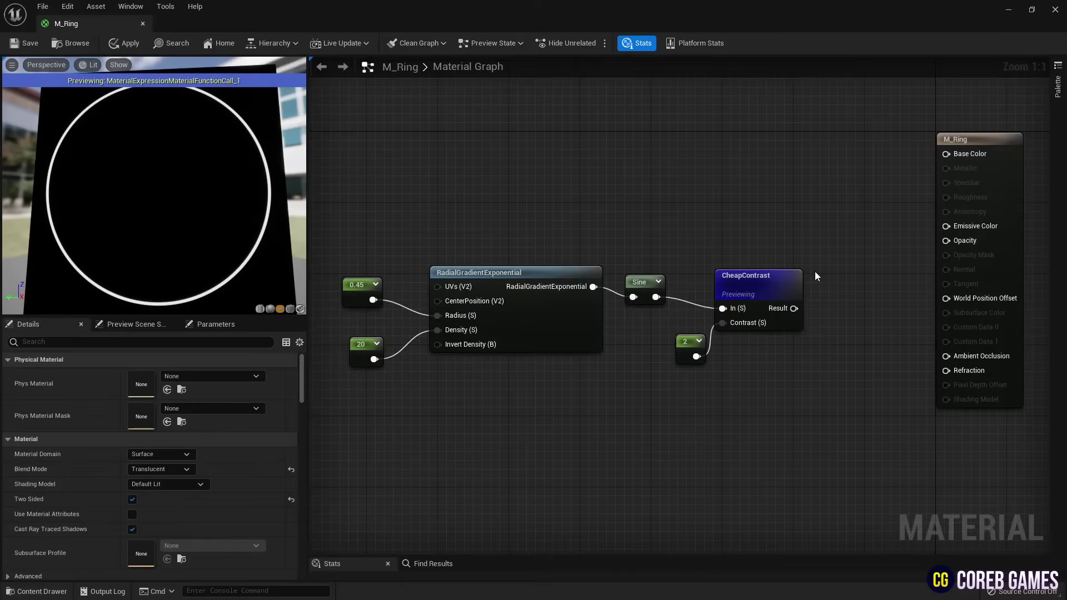
right_click(815, 271)
text(sat)
click(849, 334)
drag(794, 315, 825, 295)
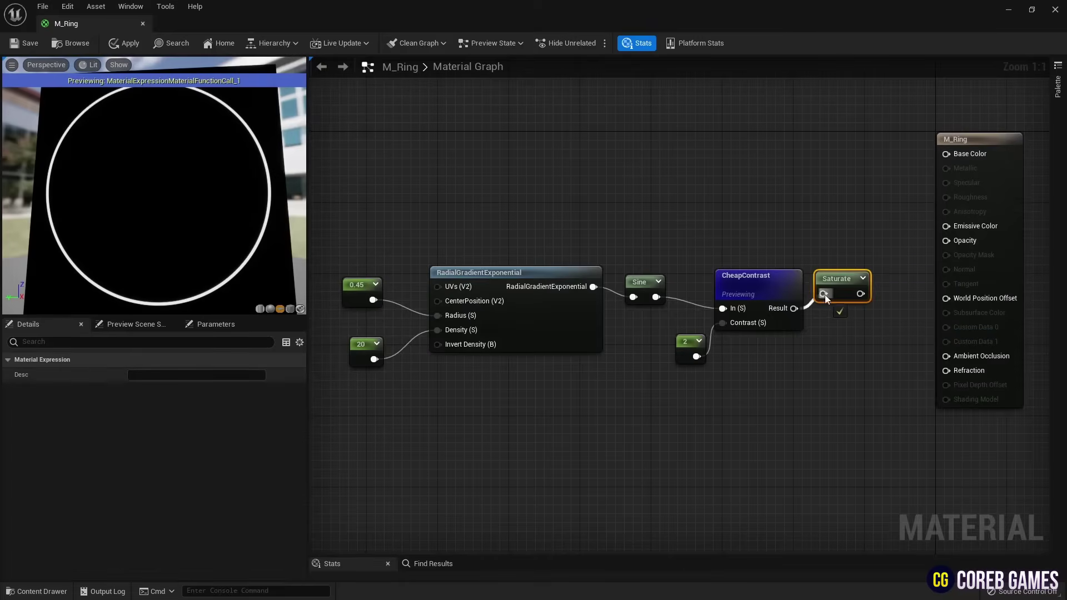
right_click(849, 282)
click(881, 302)
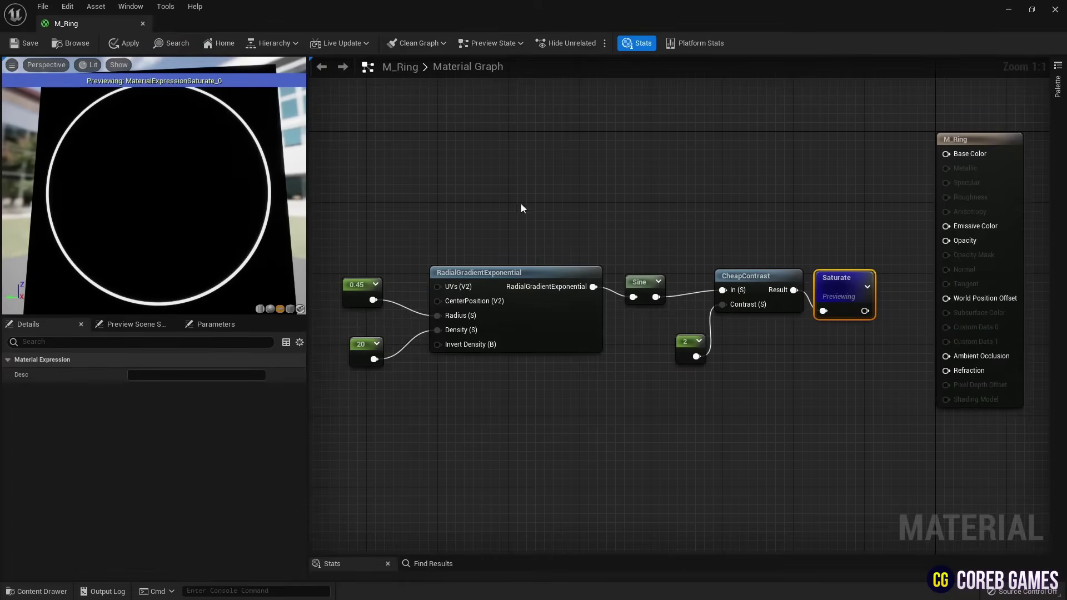
Step: Add a Particle Color node above the chain and move the M_Ring output node farther away to make room
click(916, 187)
right_drag(916, 187, 793, 203)
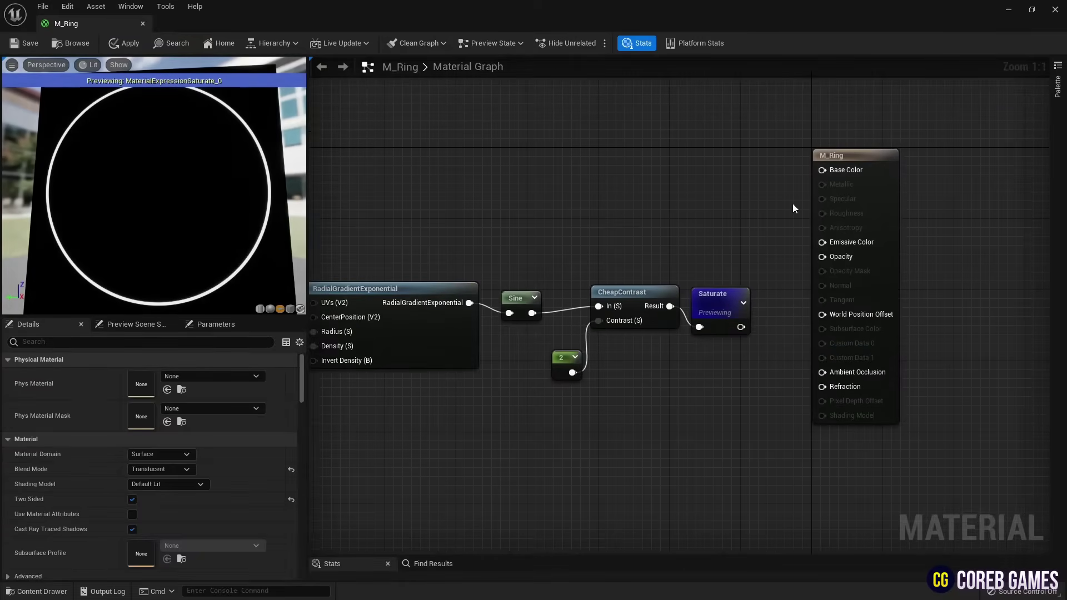
drag(880, 162, 898, 163)
right_click(640, 112)
text(par)
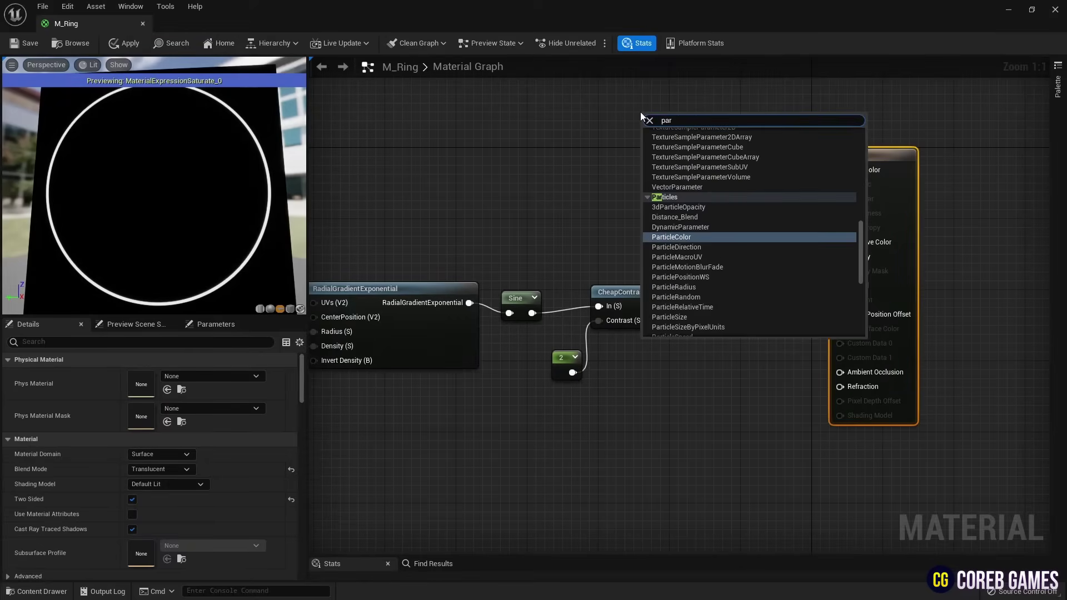
key(Return)
right_drag(743, 156, 650, 171)
drag(783, 167, 827, 159)
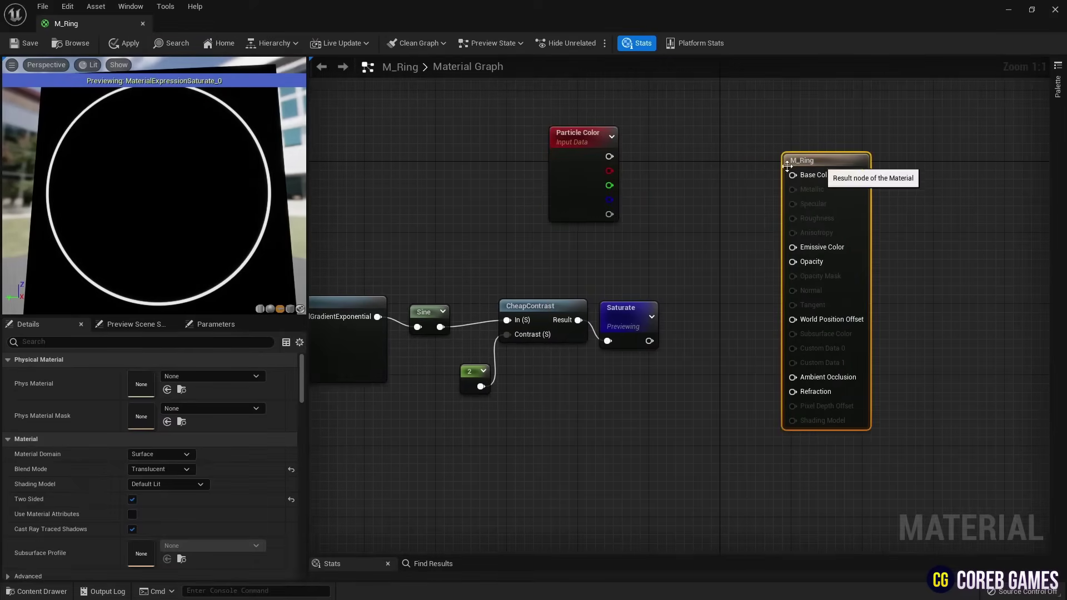
Step: Add two Multiply nodes, using the lower one to multiply Particle Color's alpha by the Saturate output and feed Opacity
key(m)
click(714, 176)
key(m)
click(694, 270)
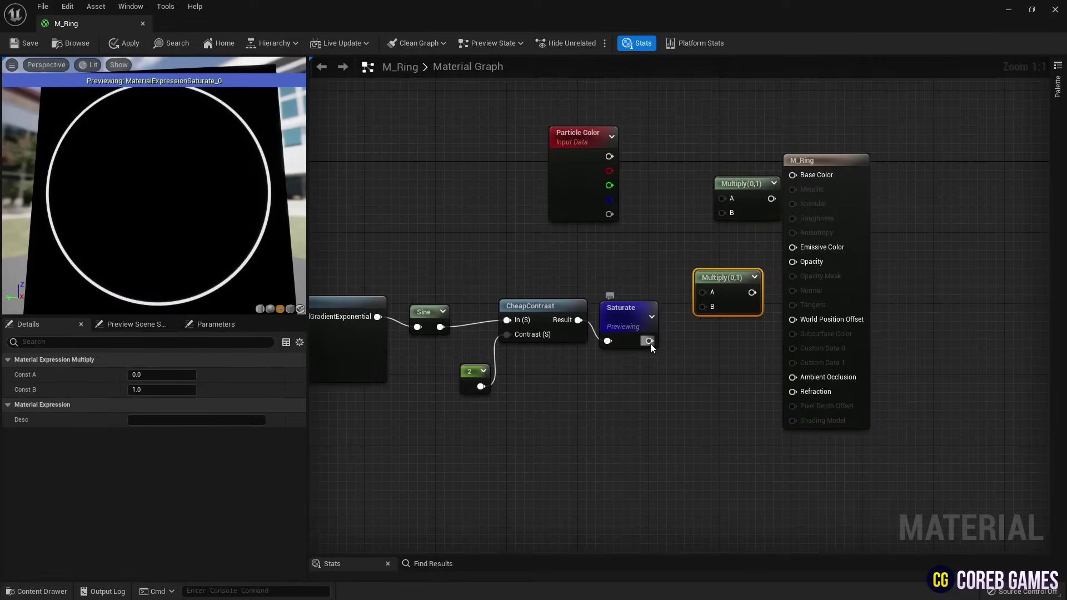
drag(609, 214, 793, 262)
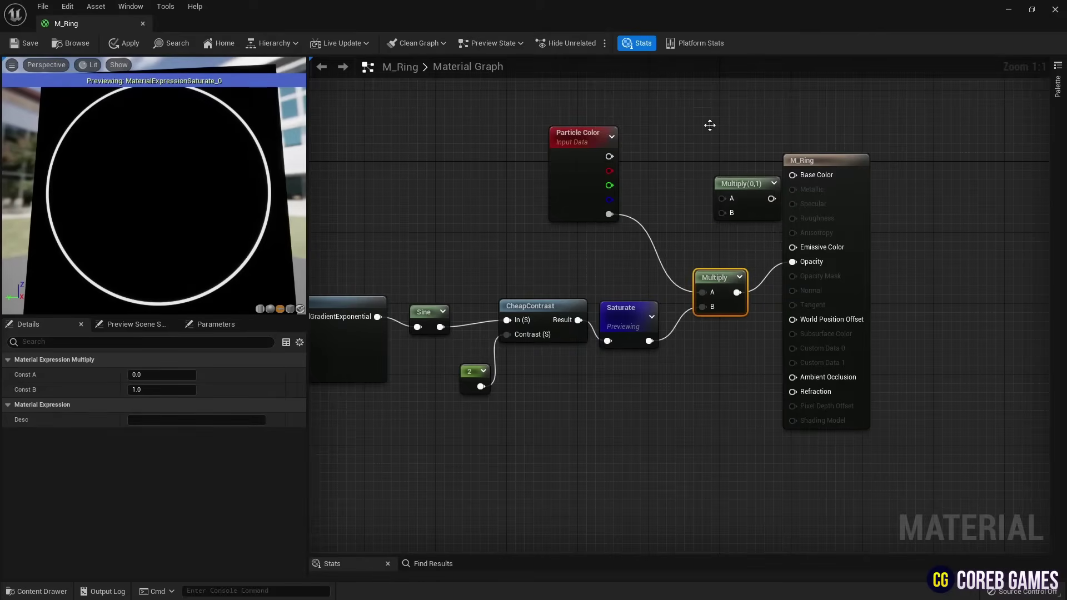
Step: Delete the unused upper Multiply node, connect Particle Color's RGB output to Emissive Color, and move Particle Color closer to the Multiply node
drag(735, 214, 735, 214)
key(Delete)
drag(609, 156, 793, 247)
drag(587, 140, 633, 177)
Step: Stop previewing the Saturate node and align it between CheapContrast and Multiply
right_click(633, 306)
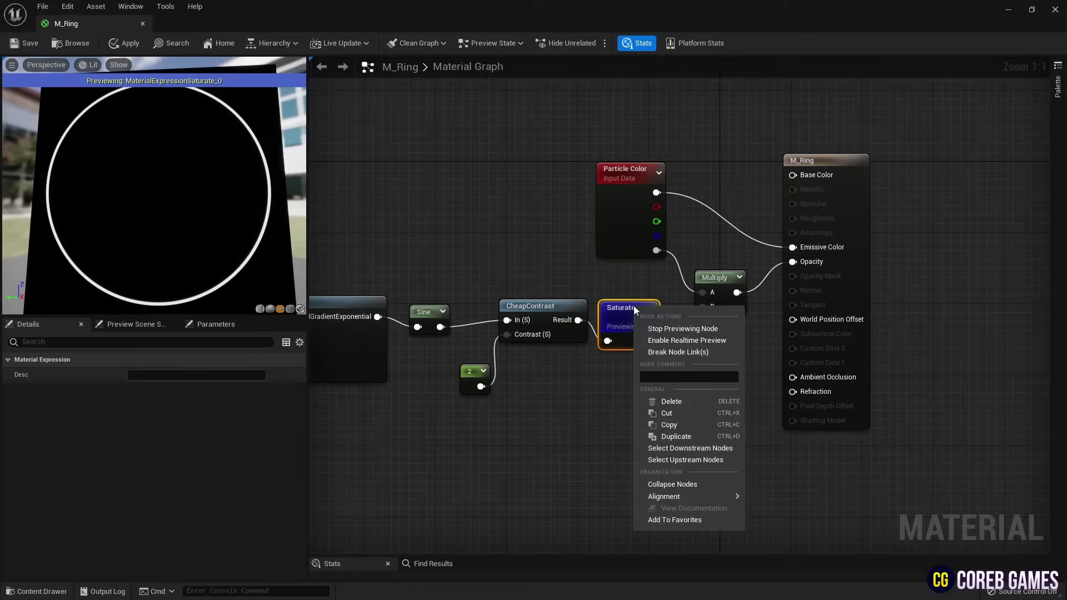
click(650, 374)
drag(626, 309, 640, 303)
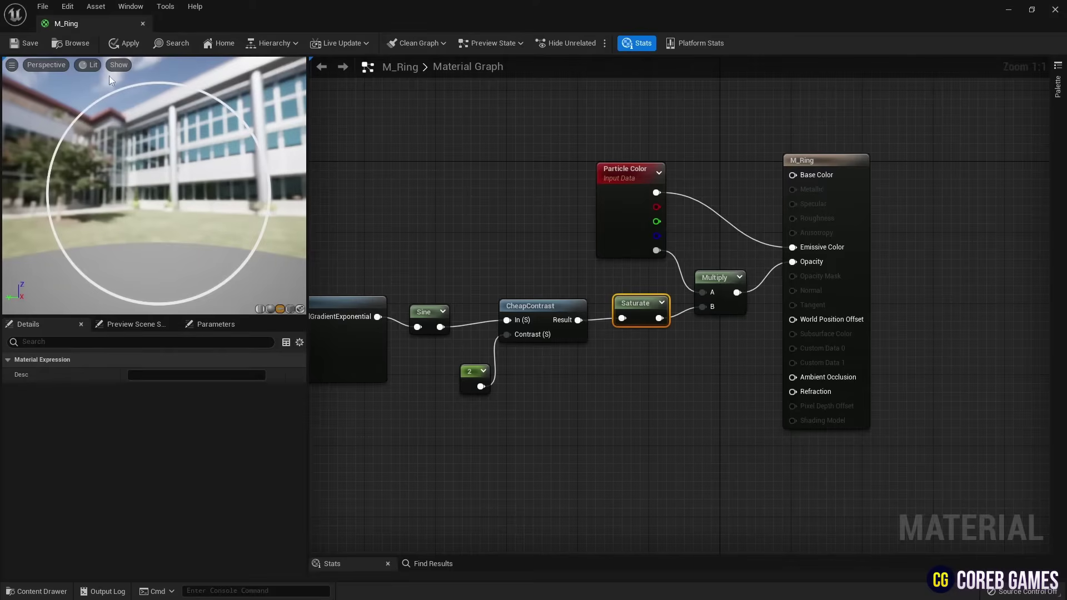
Step: Close the M_Ring material and create a Niagara System in the Content folder using the Fountain emitter template
click(141, 24)
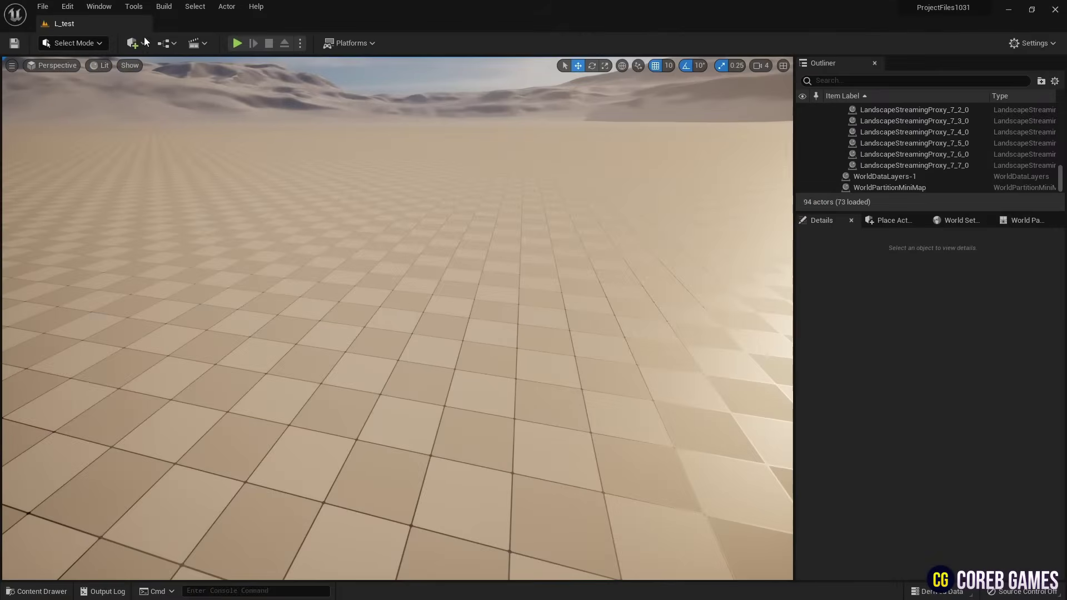
click(37, 591)
click(535, 426)
right_click(515, 416)
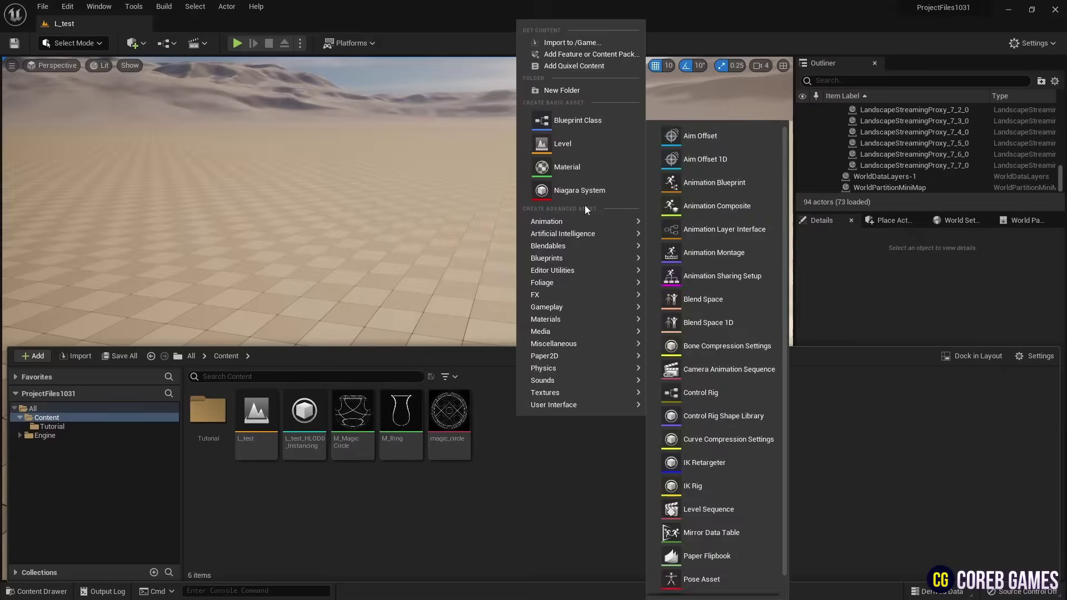
click(583, 189)
click(542, 464)
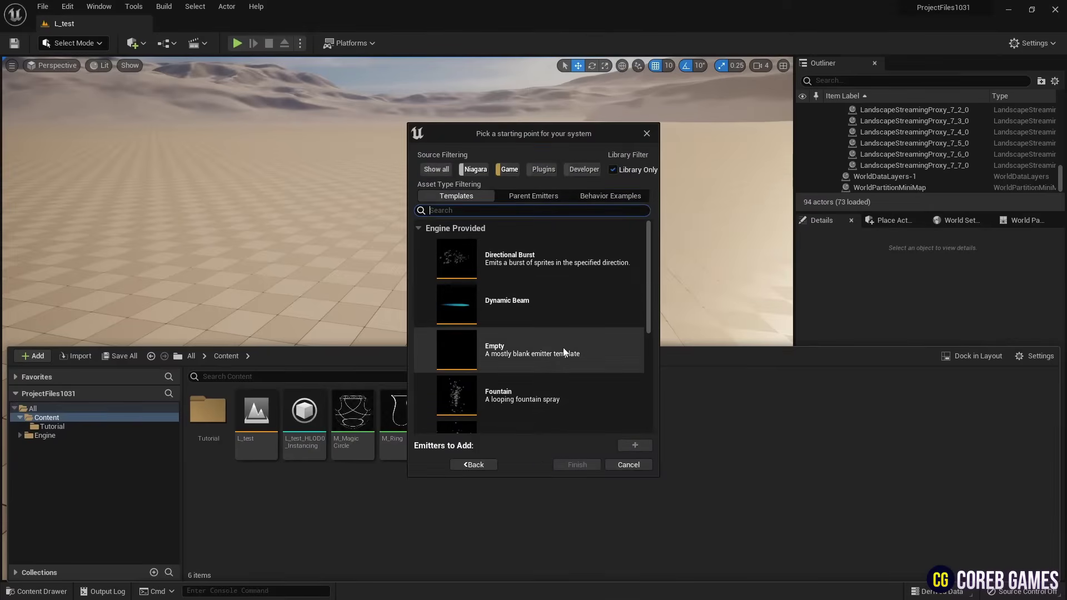
click(556, 389)
click(628, 442)
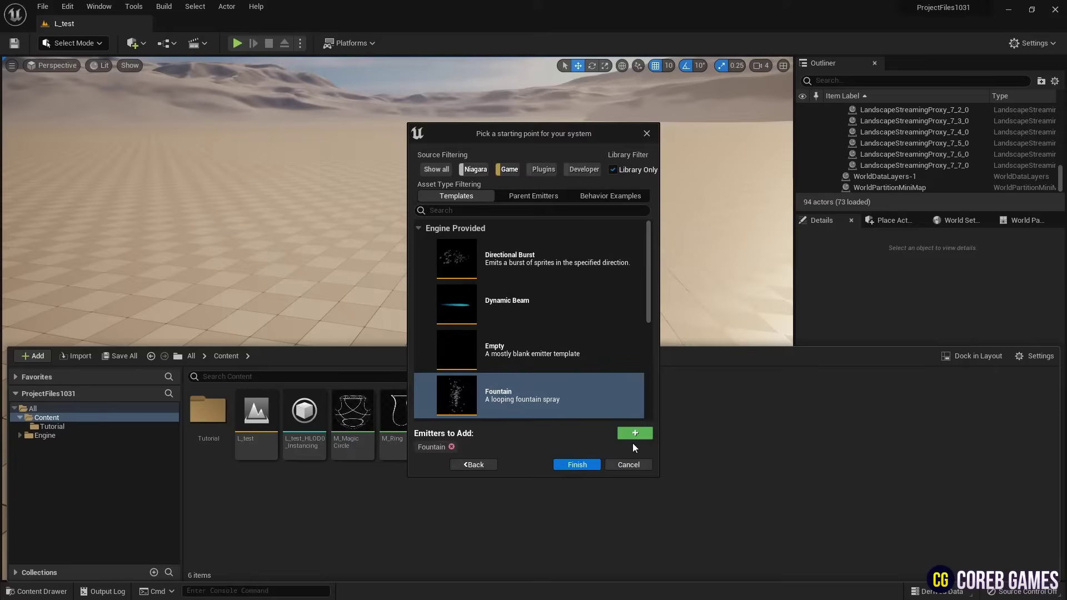
click(585, 466)
Step: Name the new Niagara system NS_MagicCircle and open it for editing
text(NS_MagicCircle)
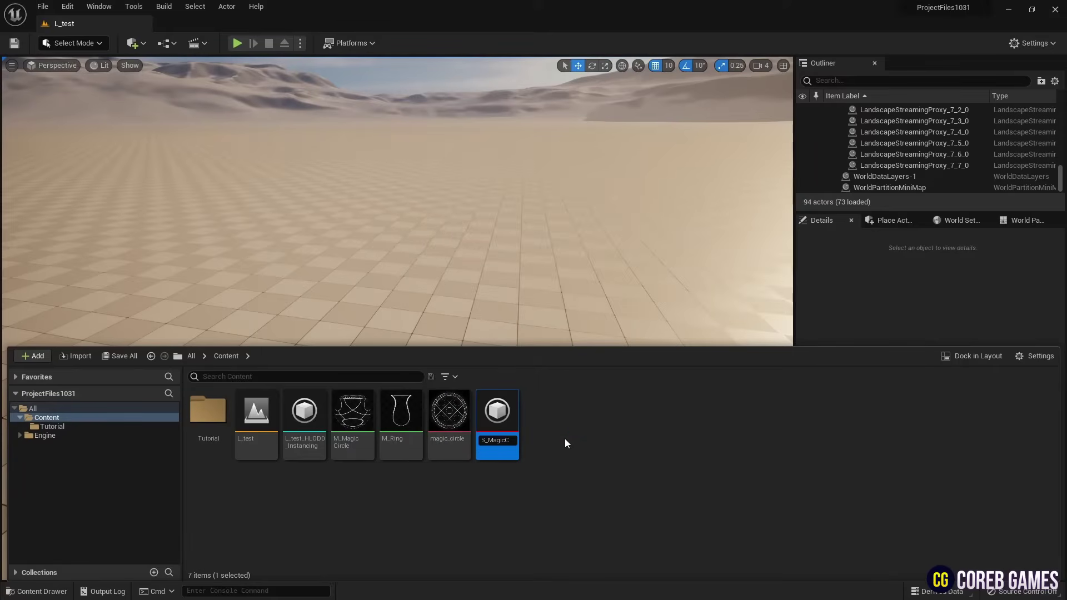
key(Return)
double_click(510, 414)
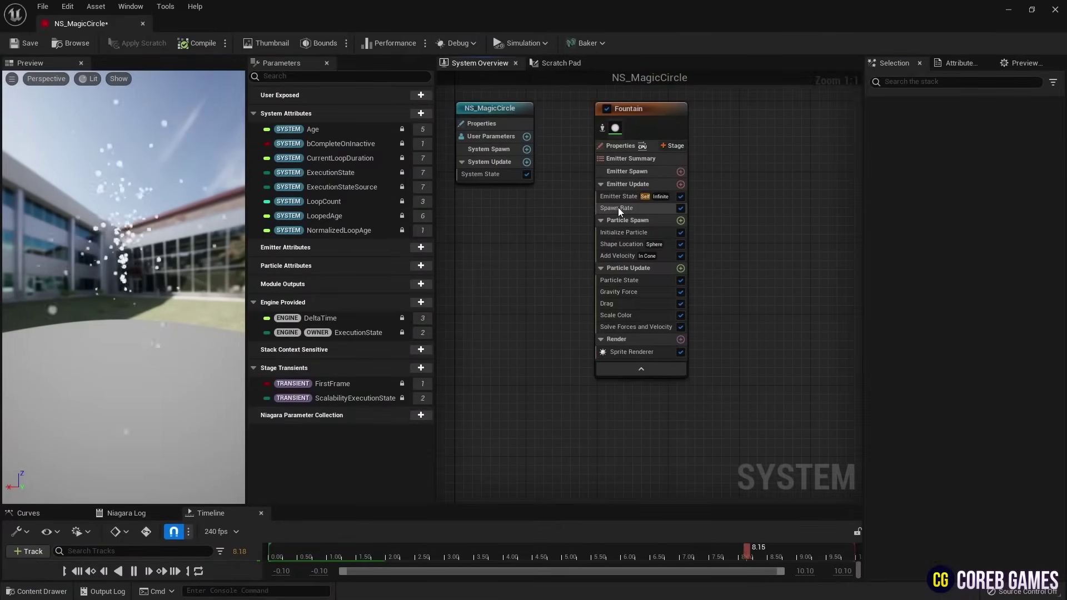
Step: Set the Fountain emitter's SpawnRate to 150
click(623, 208)
click(967, 144)
text(150)
key(Return)
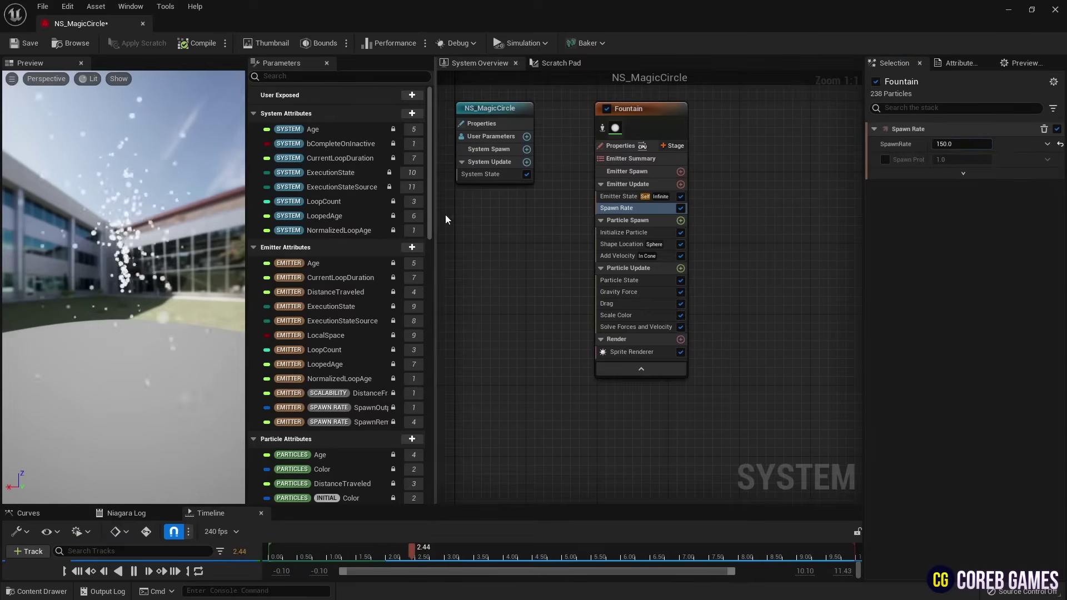
Step: Change the Shape Location module's Shape Primitive to Cylinder
click(621, 244)
click(961, 172)
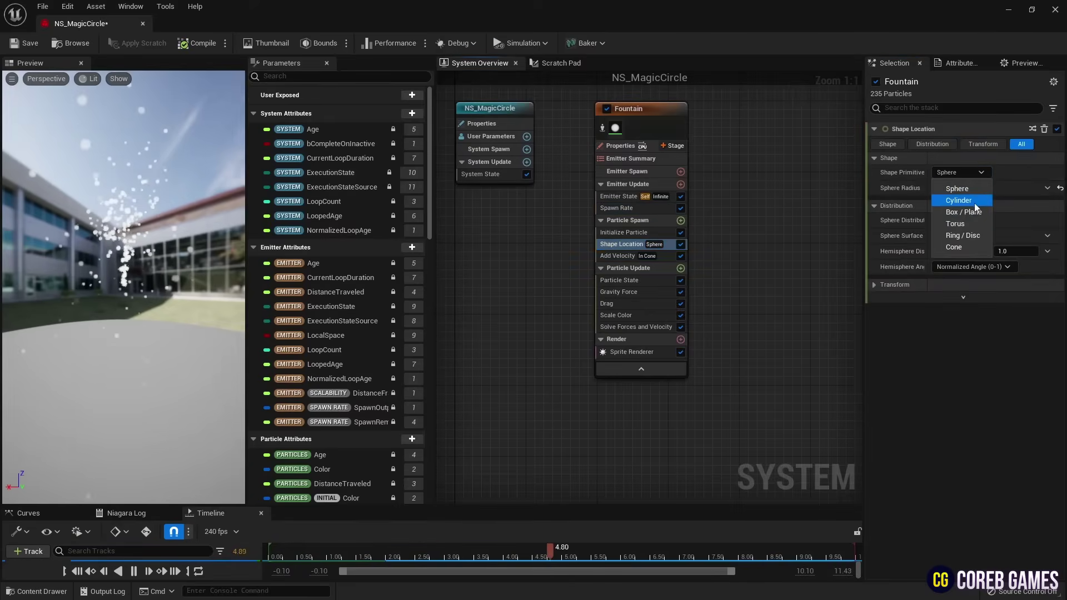
click(959, 201)
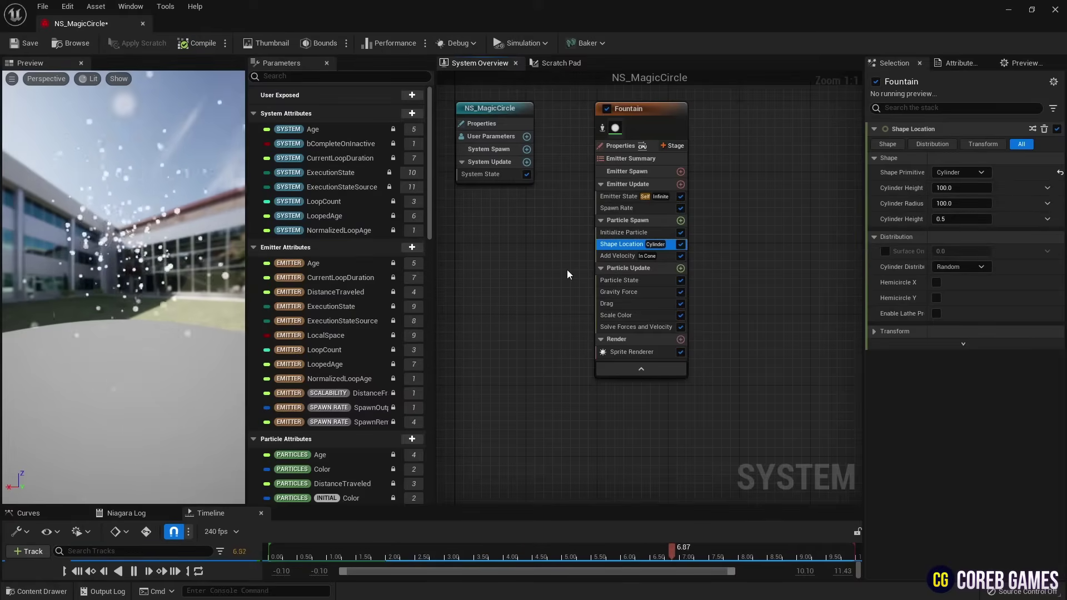
Step: Set the Add Velocity module's mode to Linear and drive its Velocity with a Random Range Vector
click(617, 256)
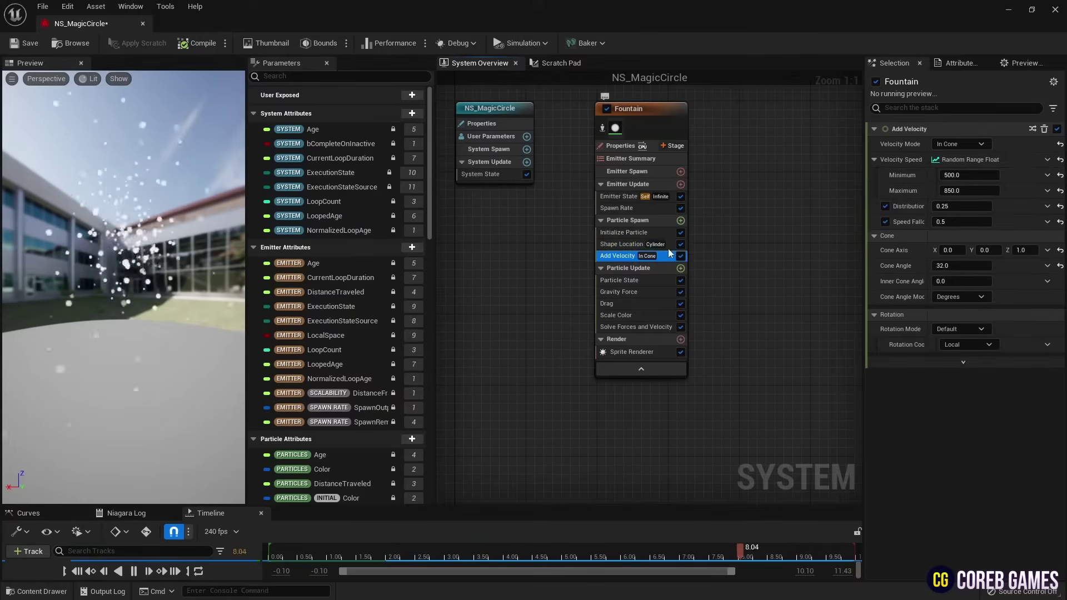
click(950, 144)
click(952, 156)
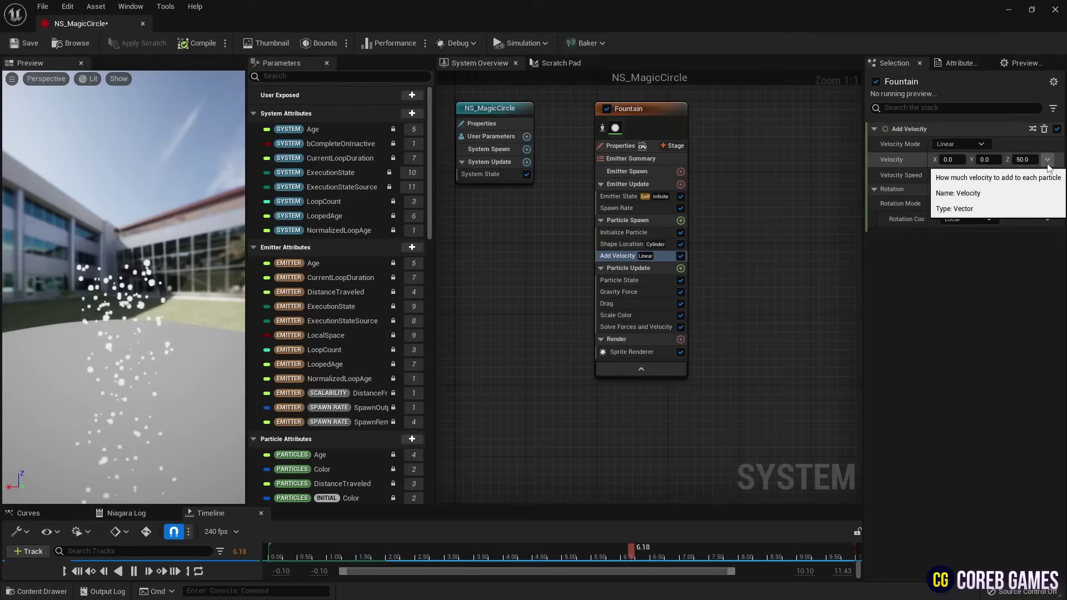
click(1047, 160)
text(ra)
click(951, 231)
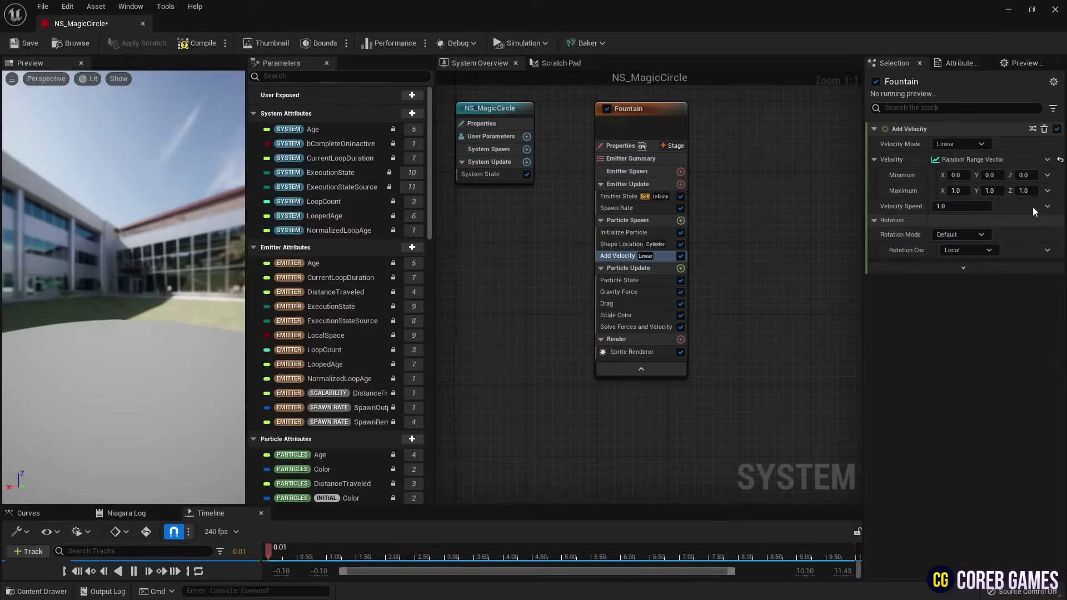
Step: Set the random velocity's Minimum Z to 20 and its Maximum to X 0, Y 0, Z 100
click(1026, 175)
text(2)
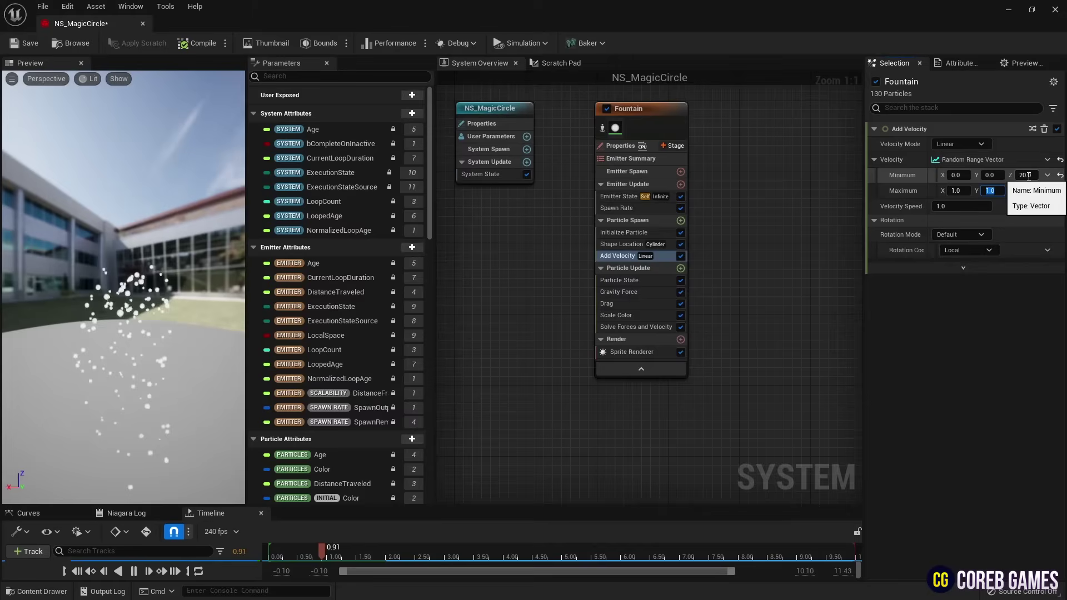
click(963, 191)
text(0)
click(986, 191)
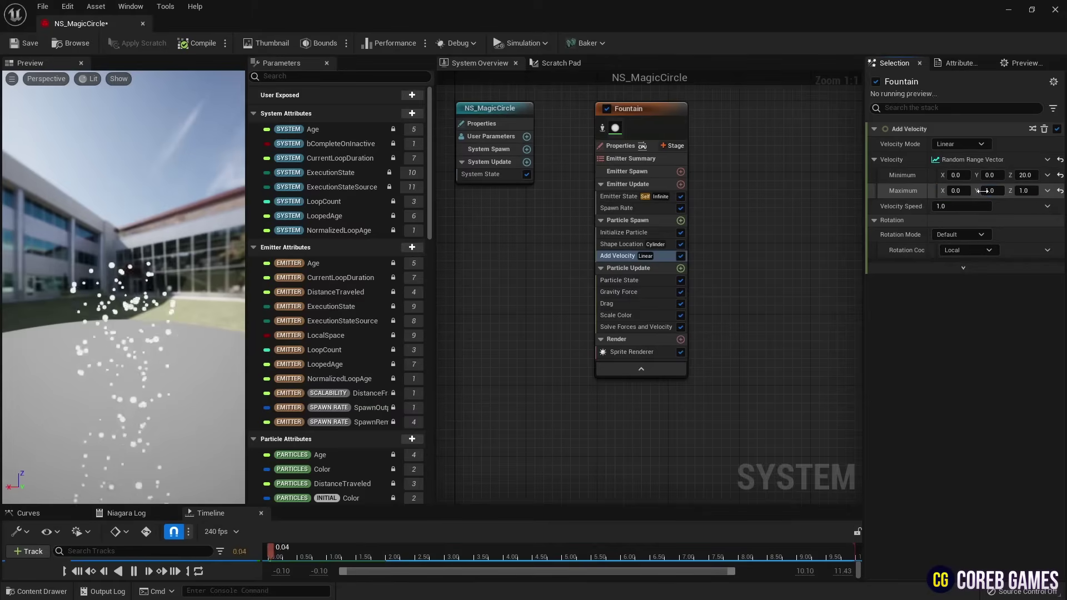
text(0)
key(Tab)
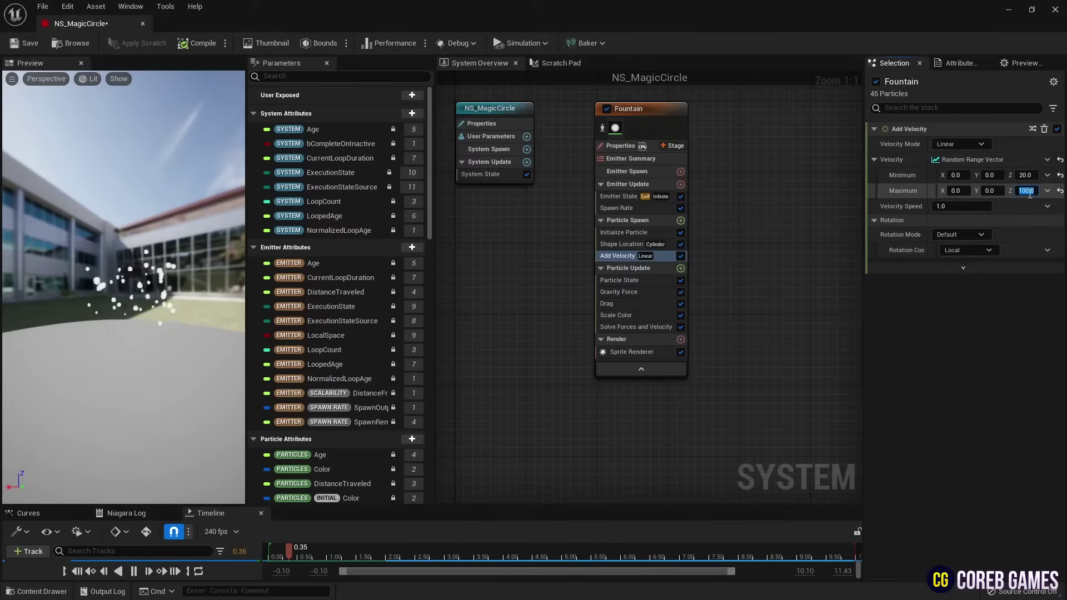
Step: Delete the Gravity Force module from the Fountain emitter's Particle Update group
click(618, 291)
key(Delete)
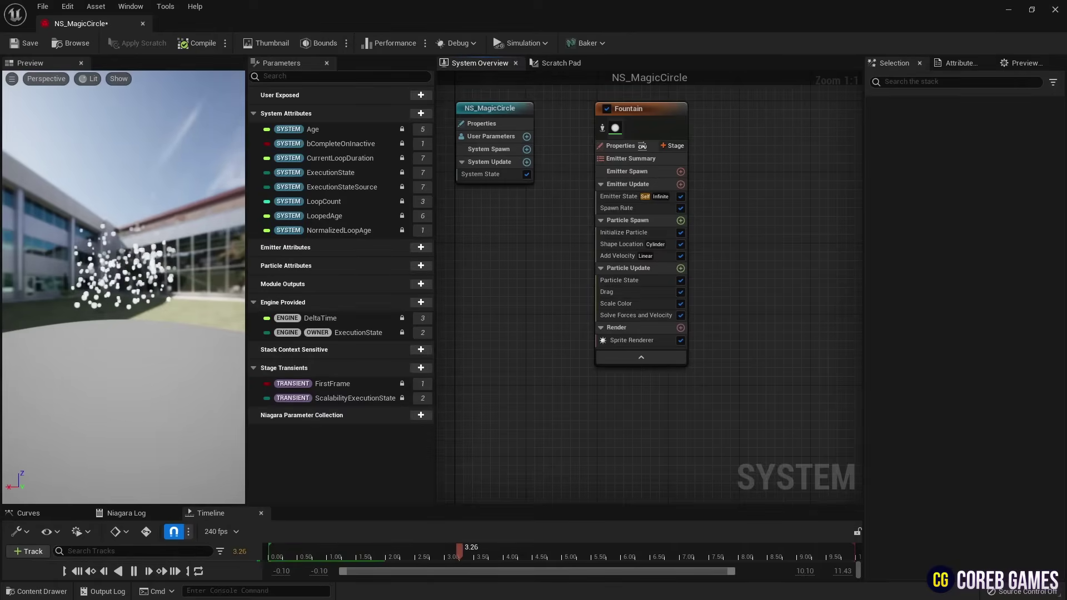
click(619, 280)
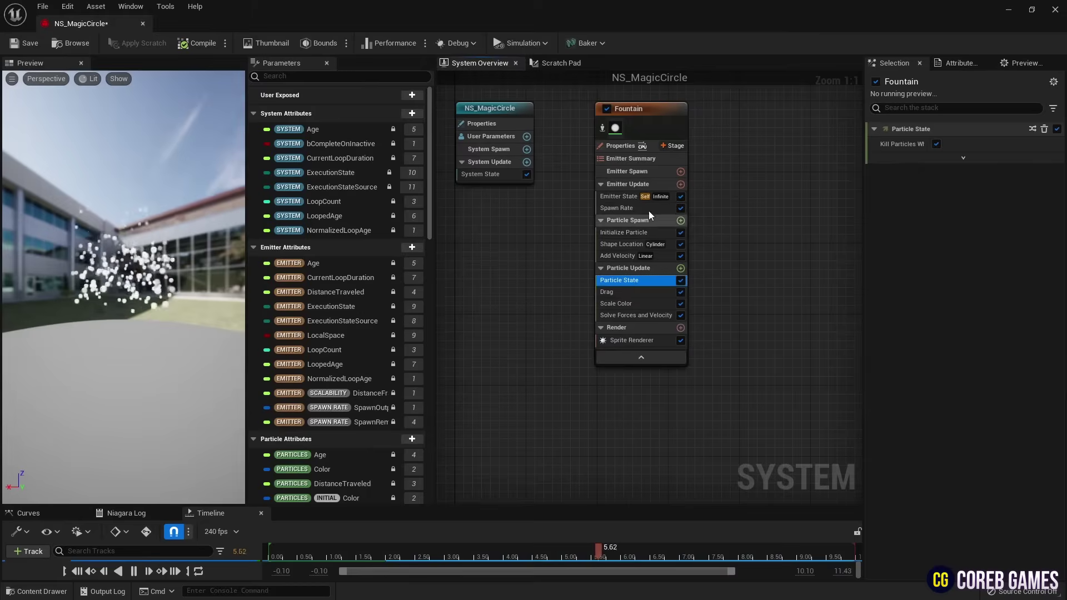
Step: In Initialize Particle, set Lifetime Min to 1.0 and Lifetime Max to 1.25
click(654, 232)
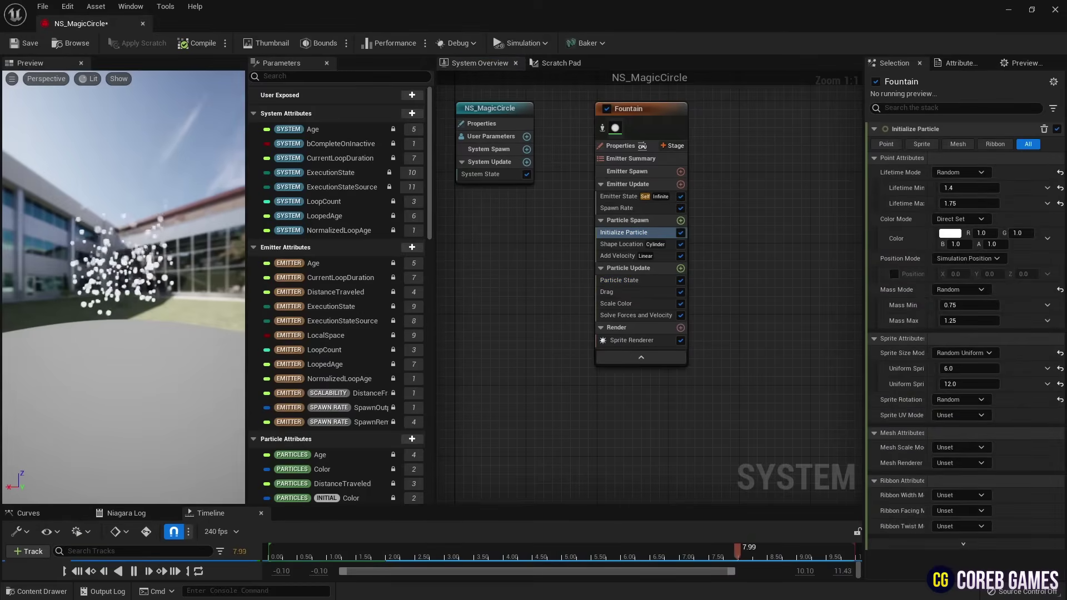
click(974, 190)
text(1)
key(Tab)
text(1)
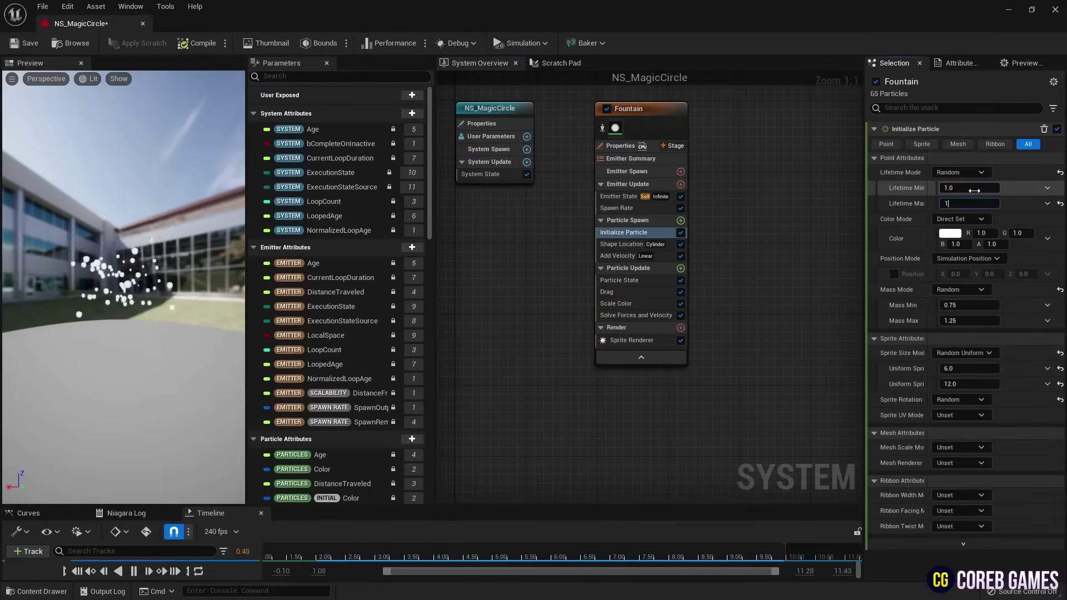
text(.25)
key(Return)
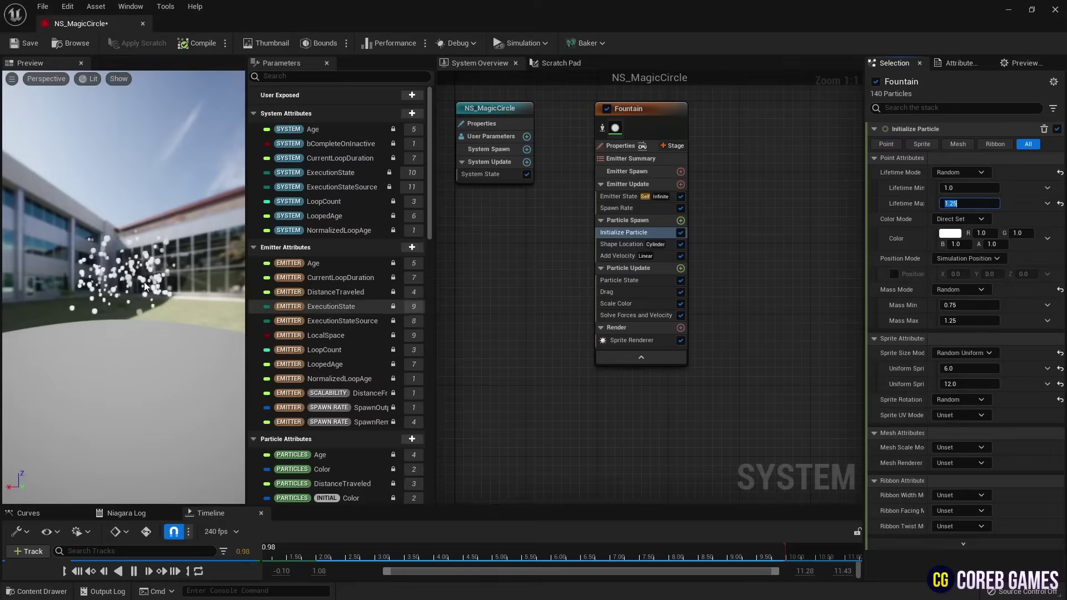
Step: In the Fountain emitter's Initialize Particle, set the uniform sprite size minimum to 1.0 and maximum to 2.5
click(969, 369)
text(1)
key(Tab)
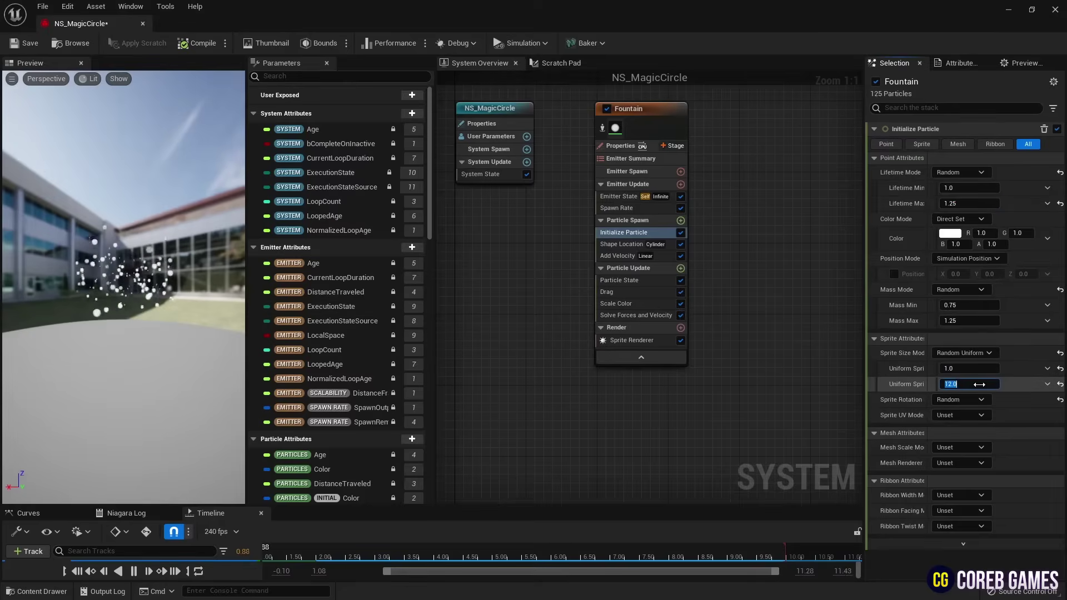
text(2.5)
key(Return)
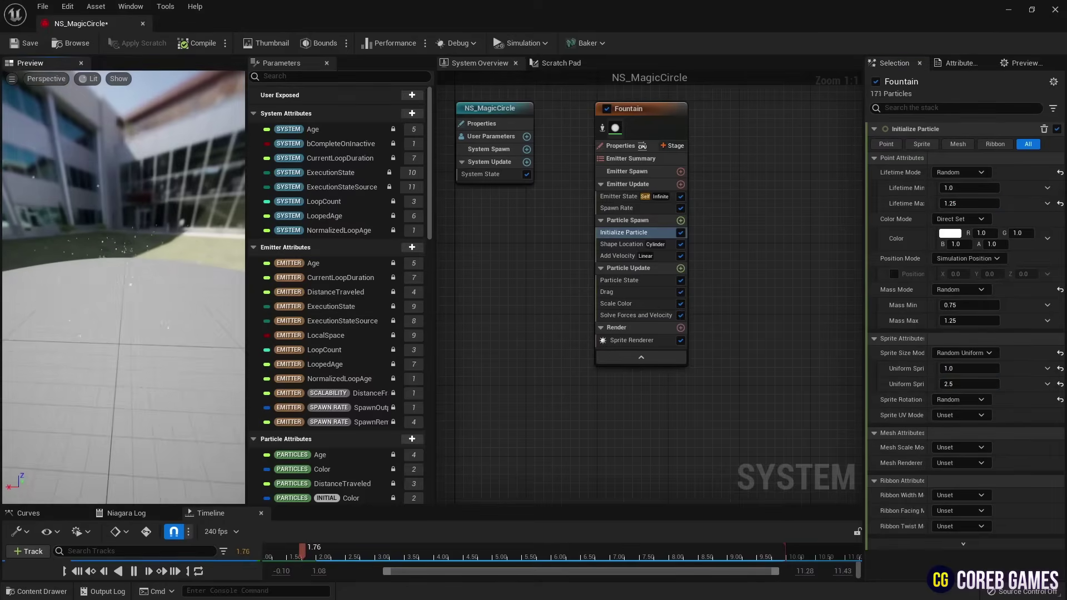
mouse_move(78, 232)
mouse_down()
mouse_move(92, 244)
mouse_move(77, 231)
mouse_up()
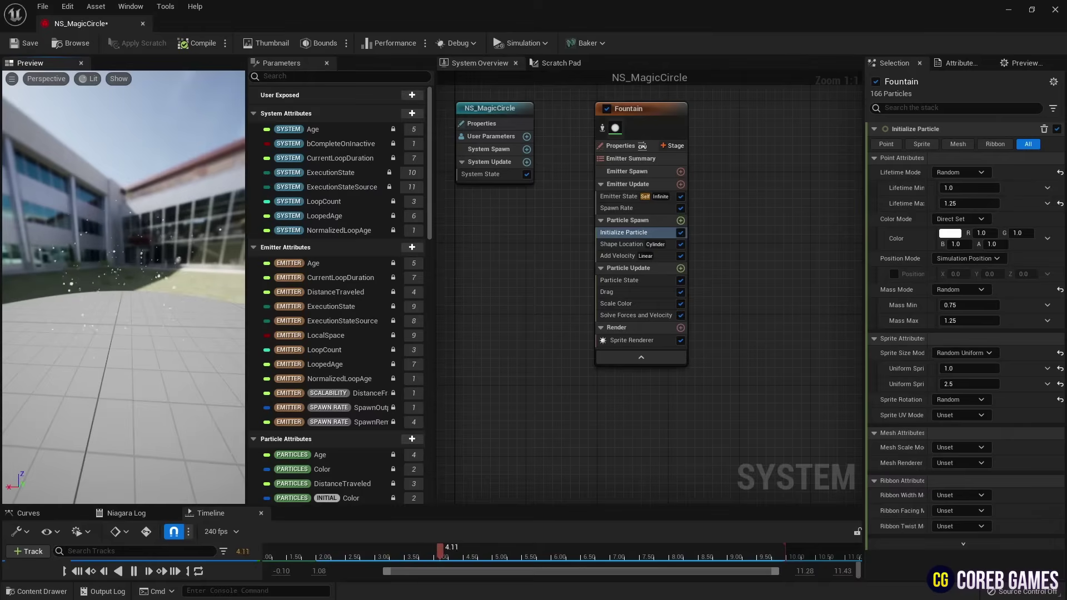
Step: Drive Scale Color's Scale RGB with Make Vector from Linear Color RGB, setting R to 40 and B to 100
click(622, 304)
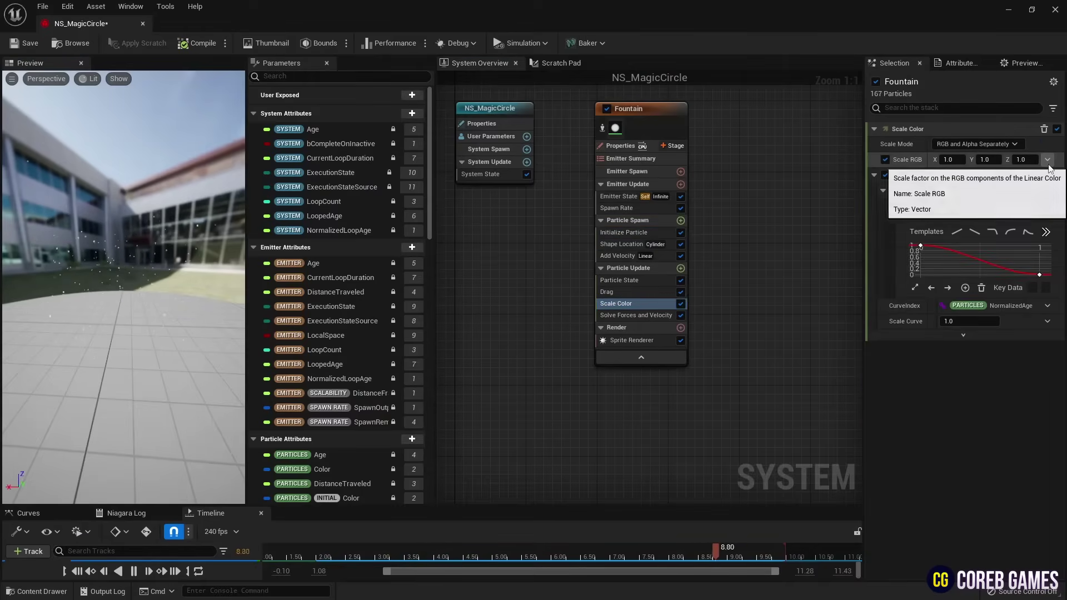
click(1048, 159)
text(line)
key(Return)
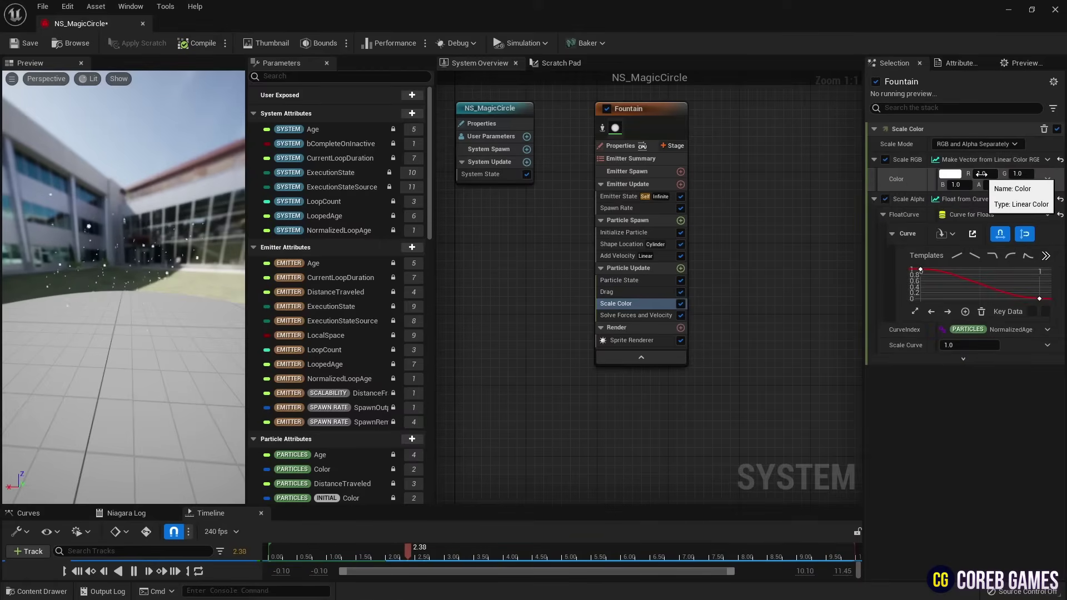
click(982, 174)
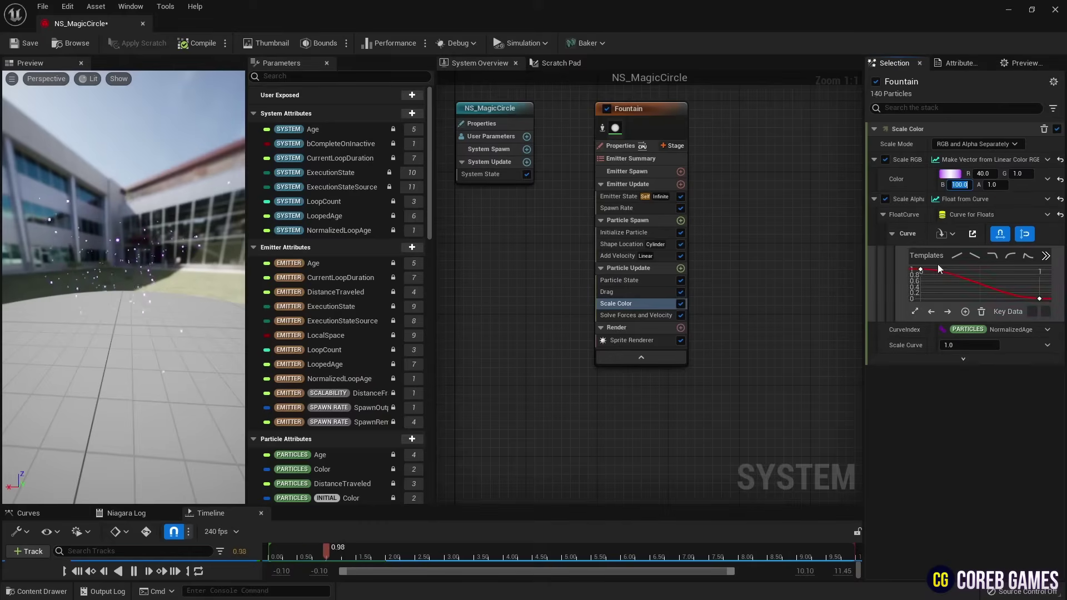
Step: Widen the module details area and set the Scale Alpha curve's first key to time 0.0, value 0.0
click(920, 271)
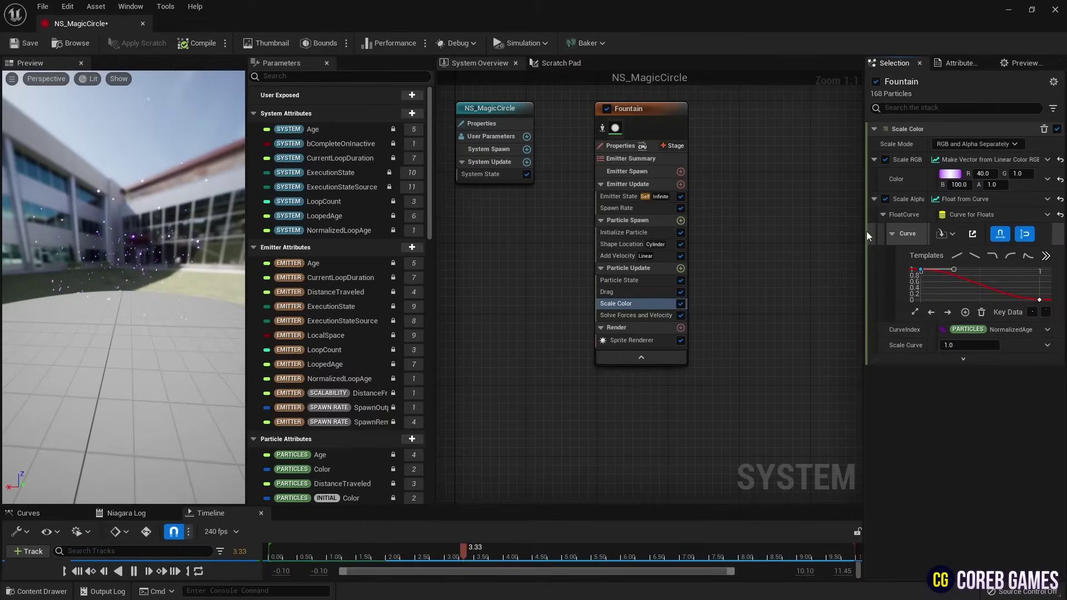
drag(863, 230, 751, 231)
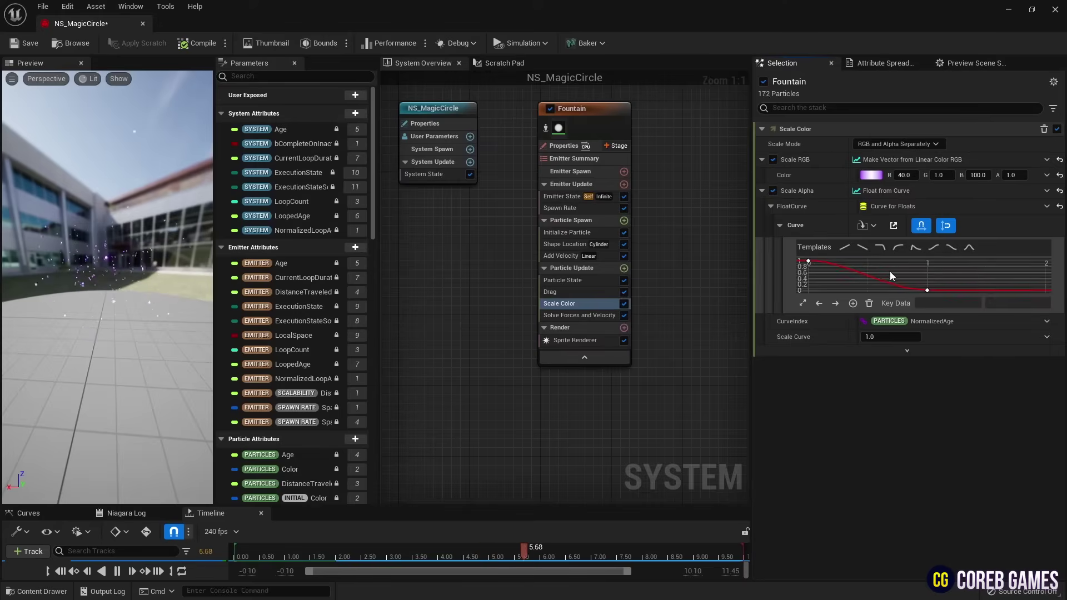
click(863, 262)
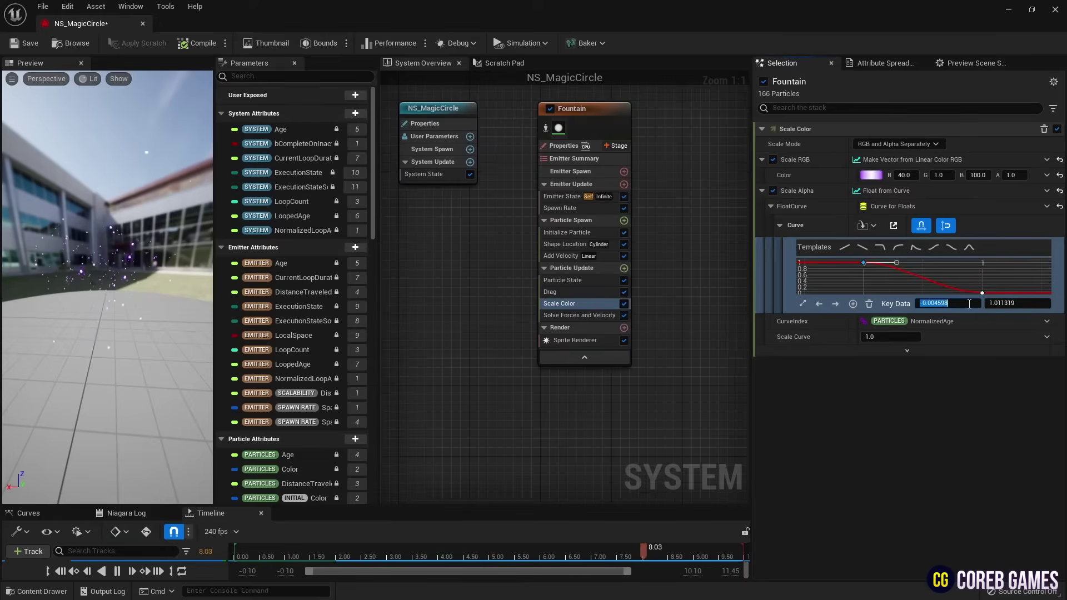
key(Return)
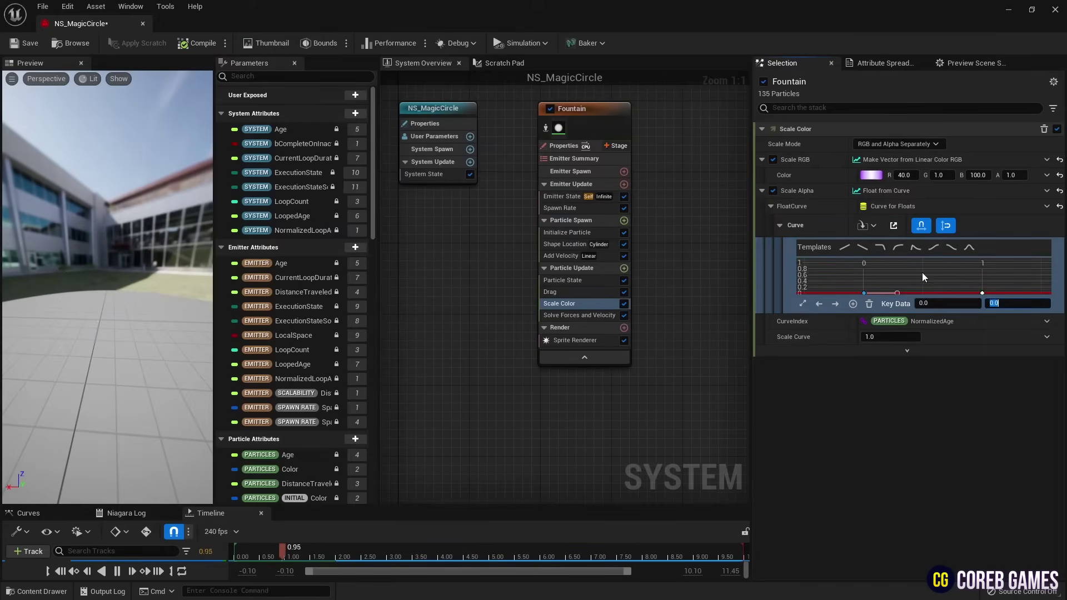
Step: Add a peak key midway along the Scale Alpha curve with Auto interpolation, and set the end key to 1.0, 0.0
right_click(925, 273)
click(949, 320)
right_click(923, 264)
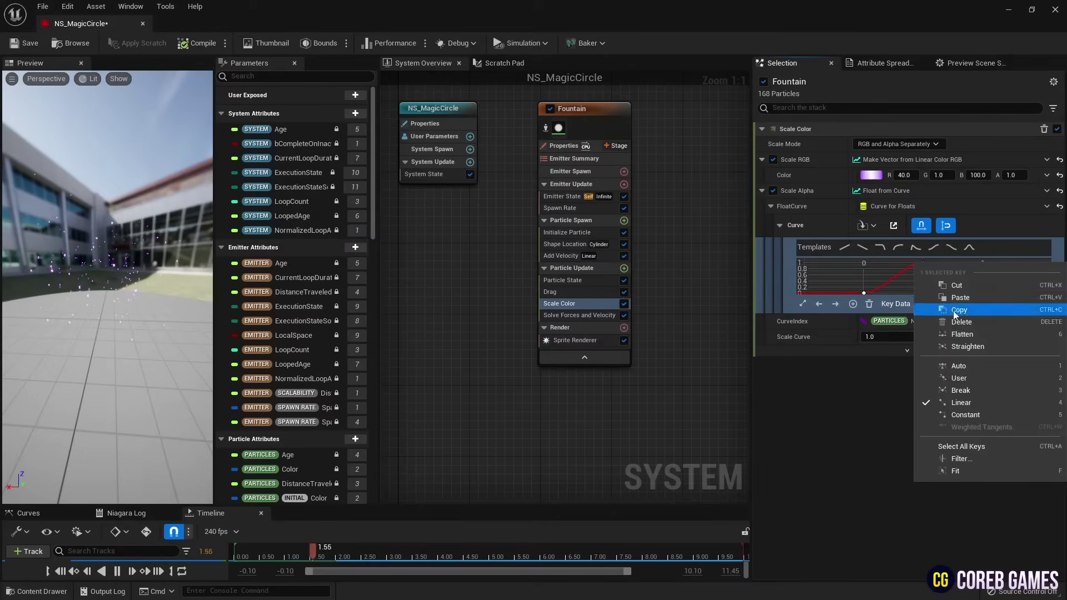
click(980, 365)
click(983, 292)
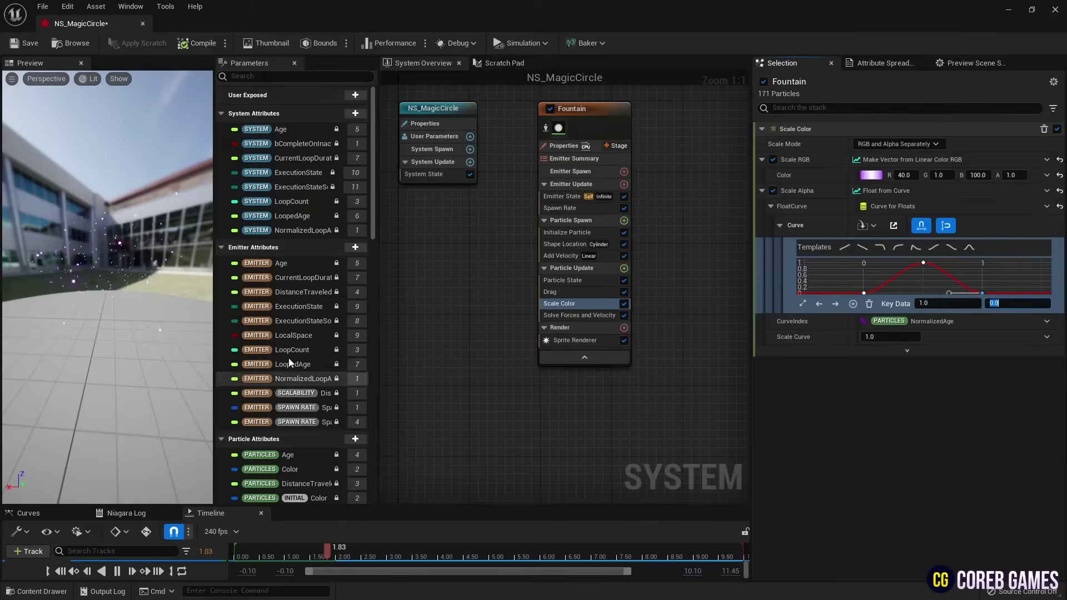
drag(136, 319, 127, 341)
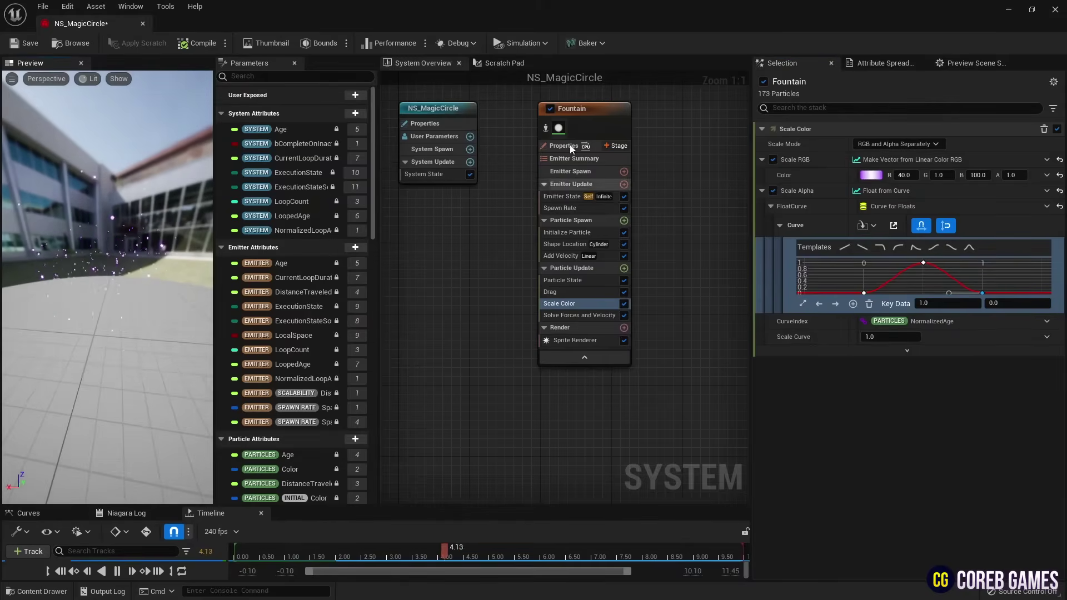
Step: Add an emitter from the Empty template to the system and place its node beside the Fountain emitter
drag(591, 109, 558, 109)
click(623, 127)
right_drag(623, 128, 571, 136)
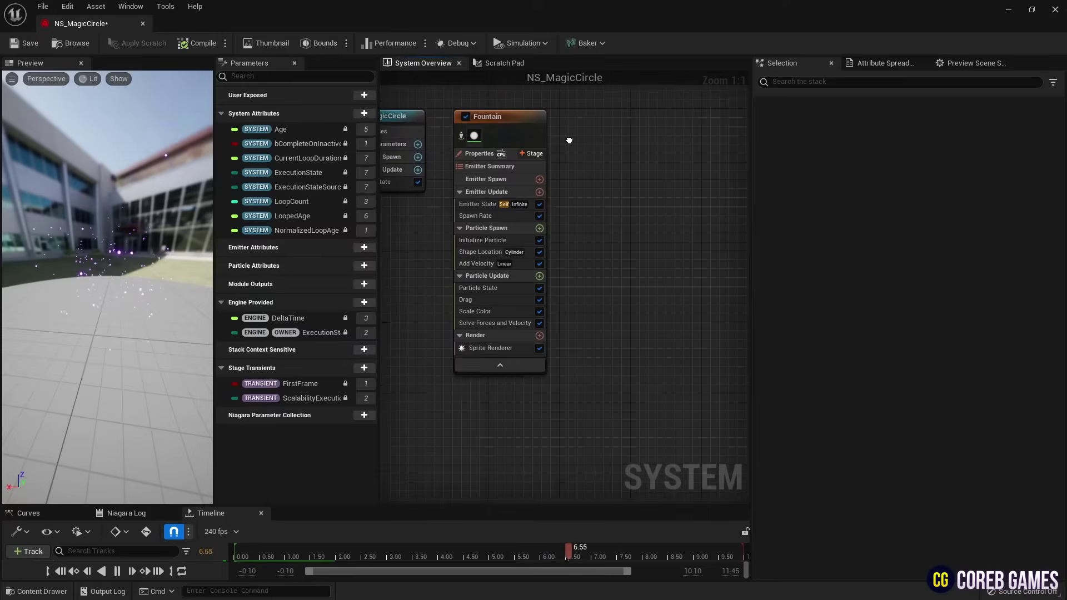
right_click(585, 121)
click(628, 140)
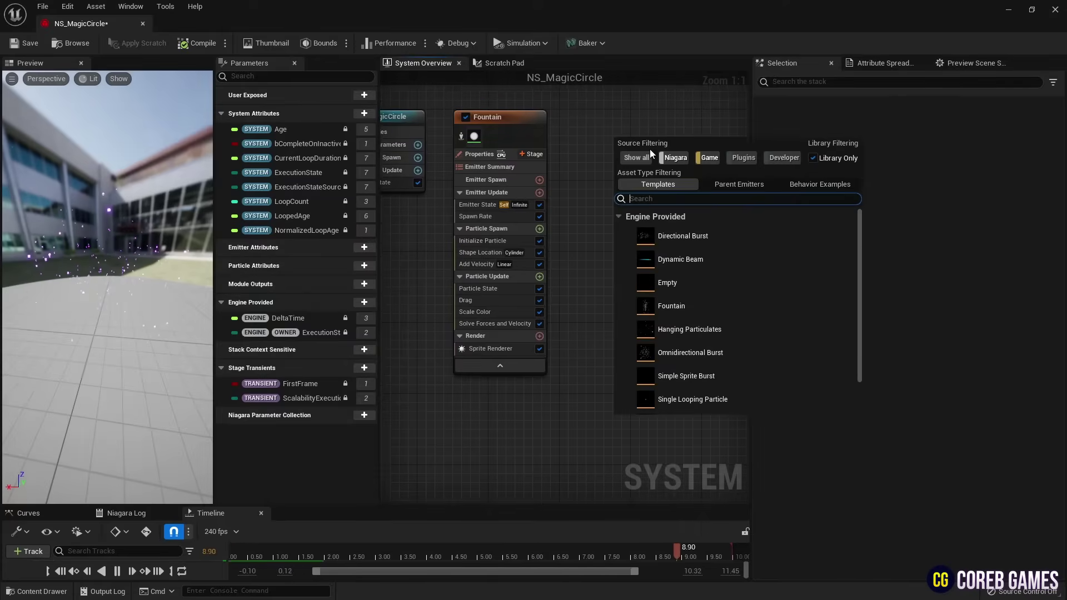
double_click(709, 289)
right_drag(709, 289, 669, 310)
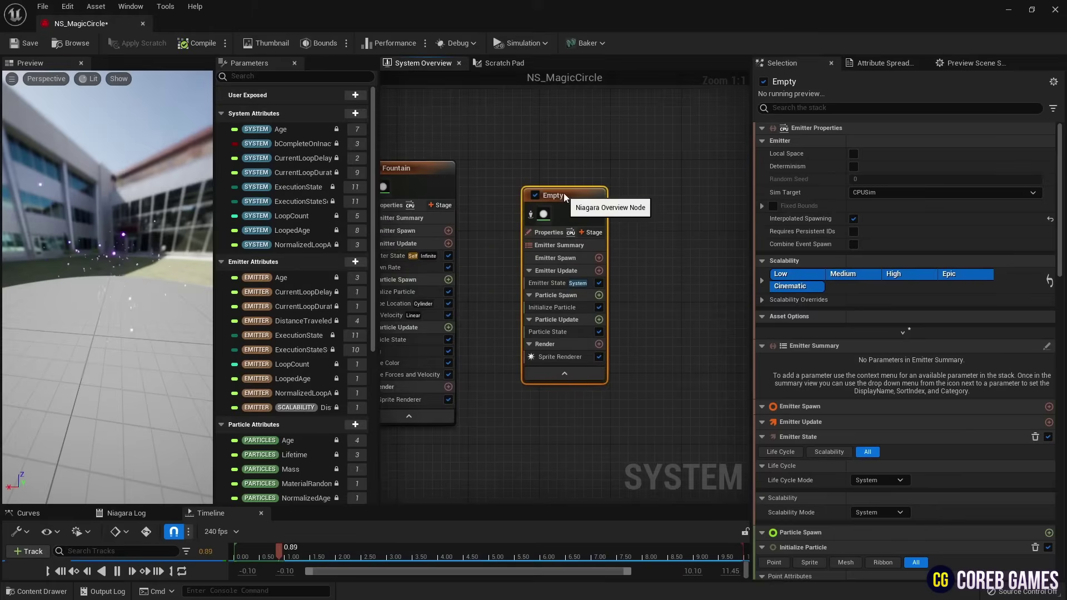
drag(563, 197, 527, 169)
right_drag(612, 178, 628, 184)
right_drag(618, 243, 640, 228)
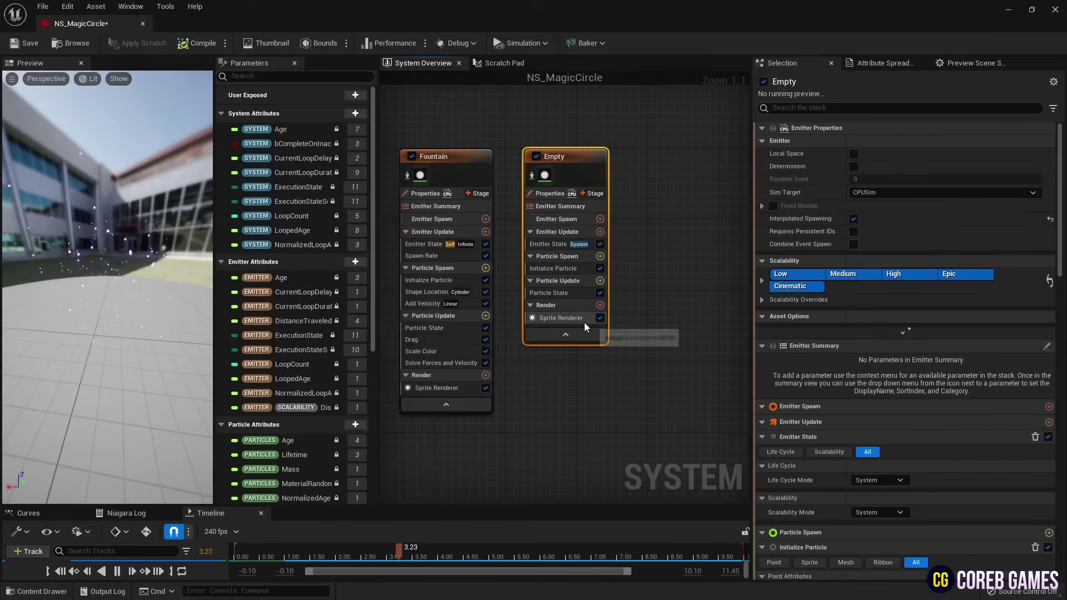
Step: Replace the Empty emitter's Sprite Renderer with a Mesh Renderer that uses the Plane static mesh
click(592, 307)
click(601, 295)
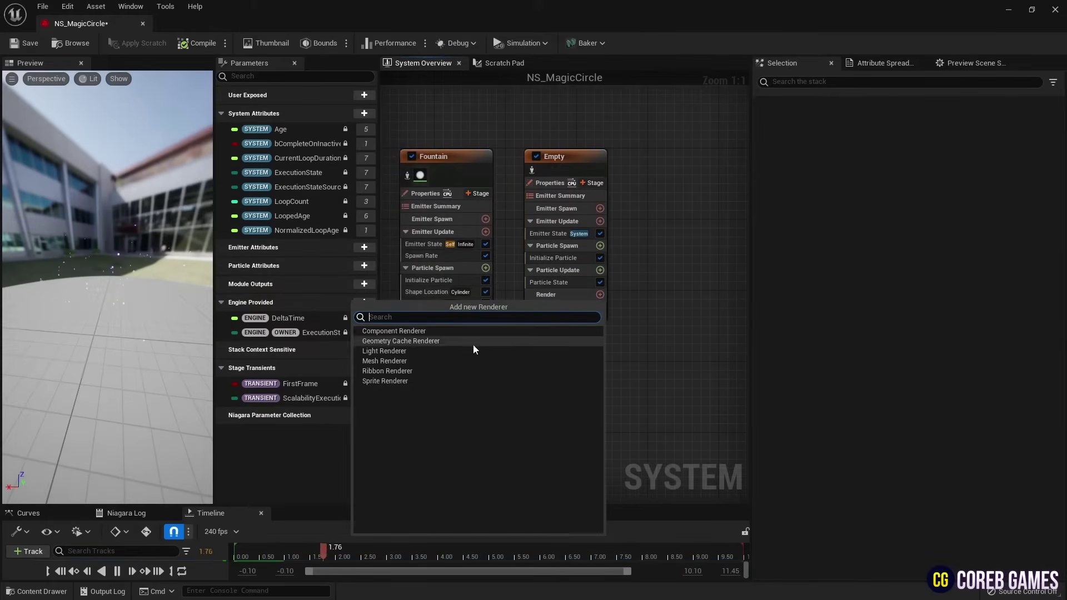
click(489, 361)
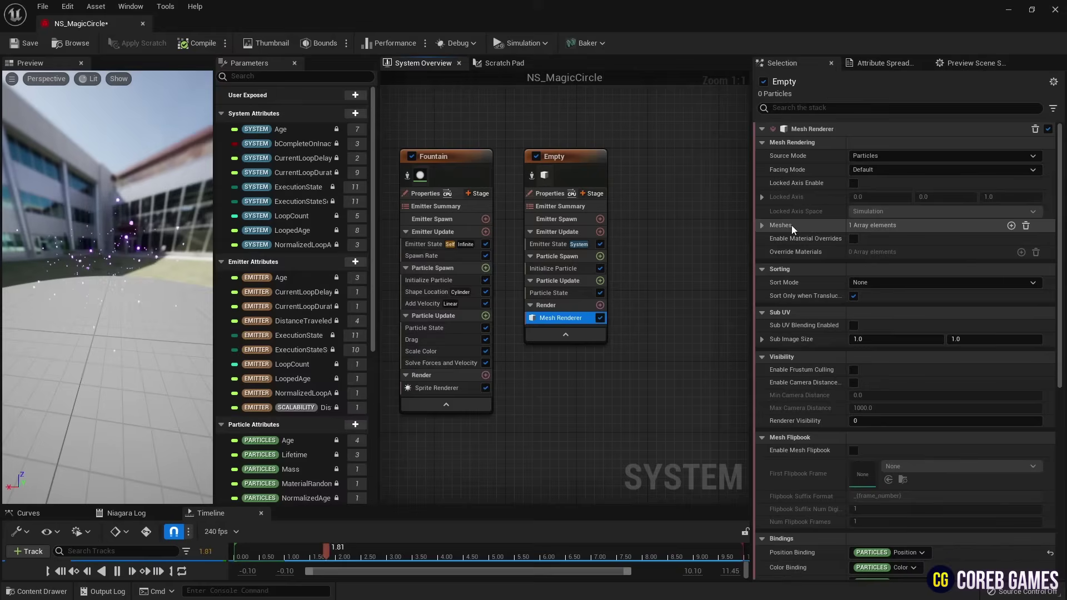
click(761, 225)
click(898, 243)
text(plane)
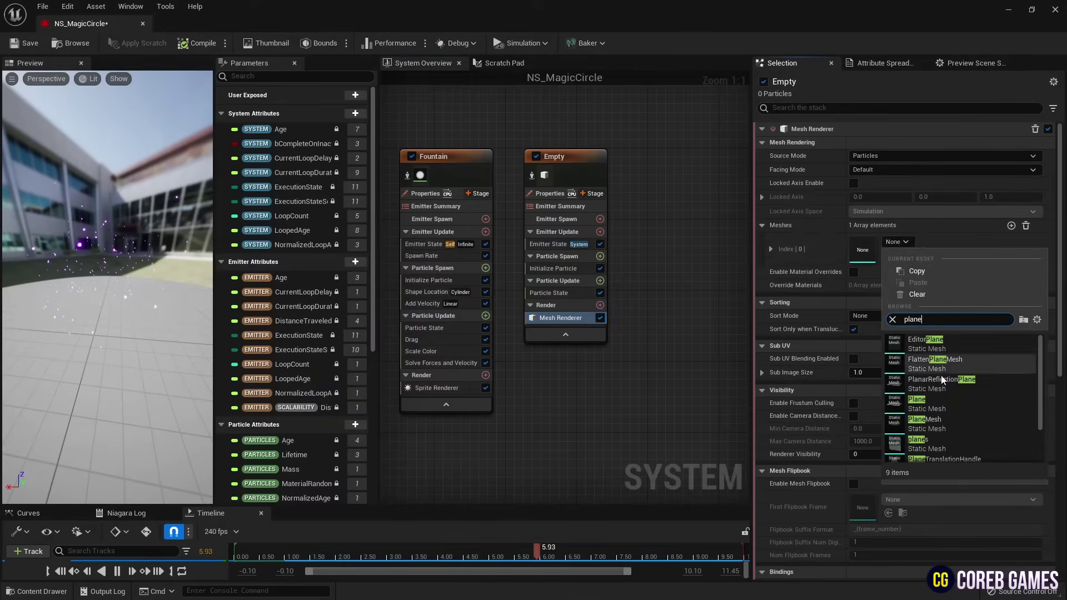
click(942, 407)
Step: Enable material overrides on the Mesh Renderer and add M_MagicCircle as the explicit override material
click(853, 272)
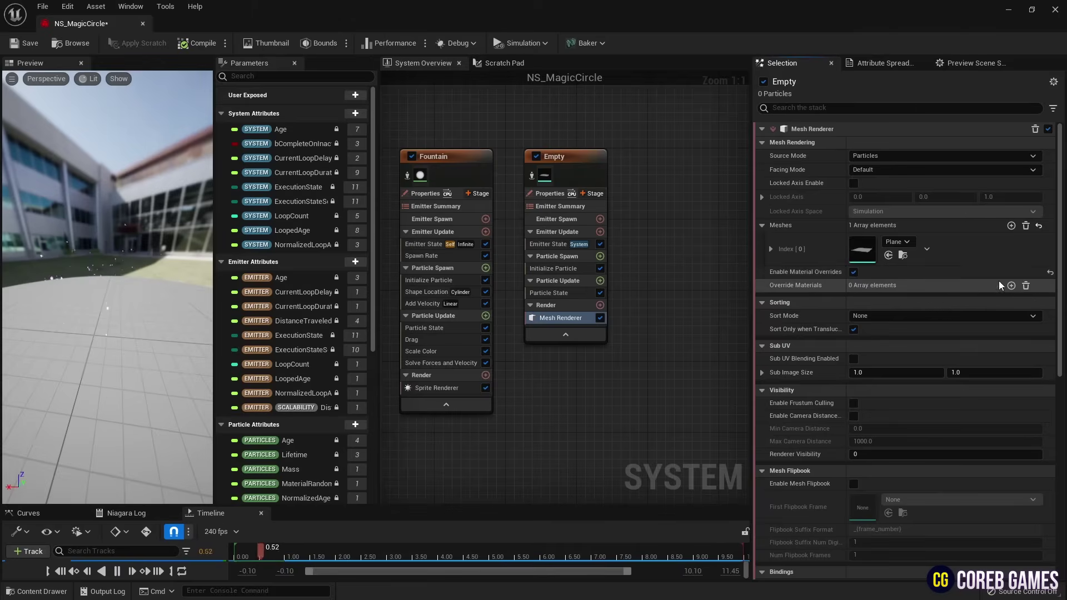
click(762, 285)
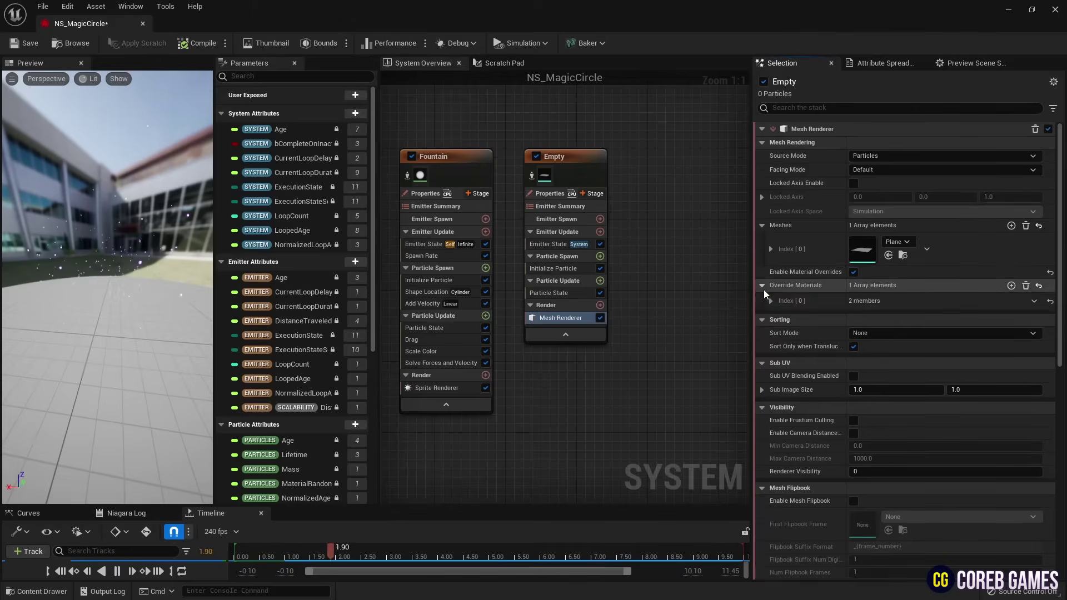
click(771, 300)
click(902, 319)
text(magic)
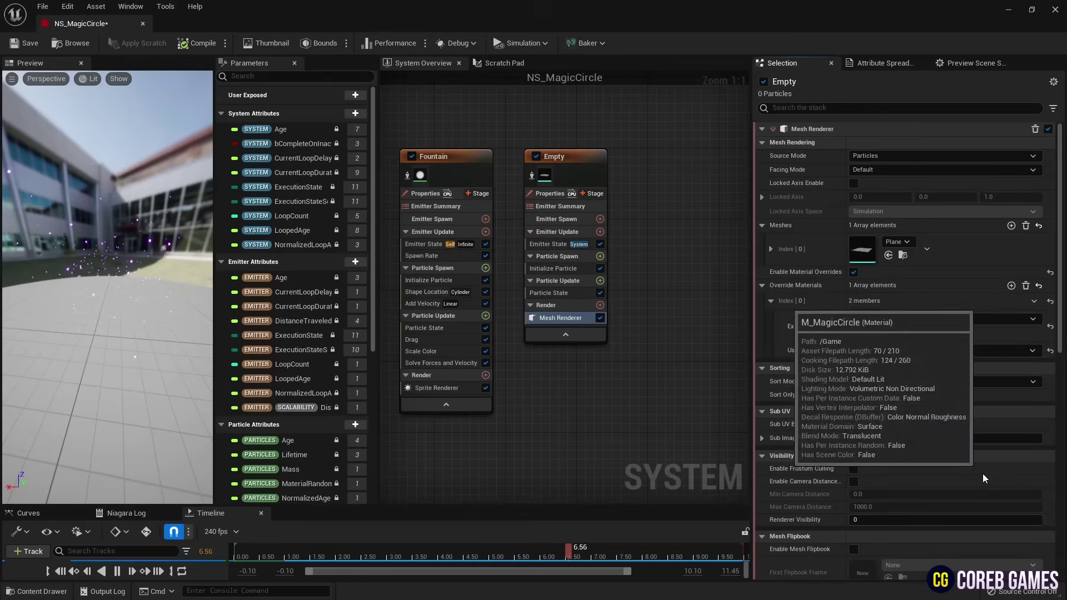
click(983, 474)
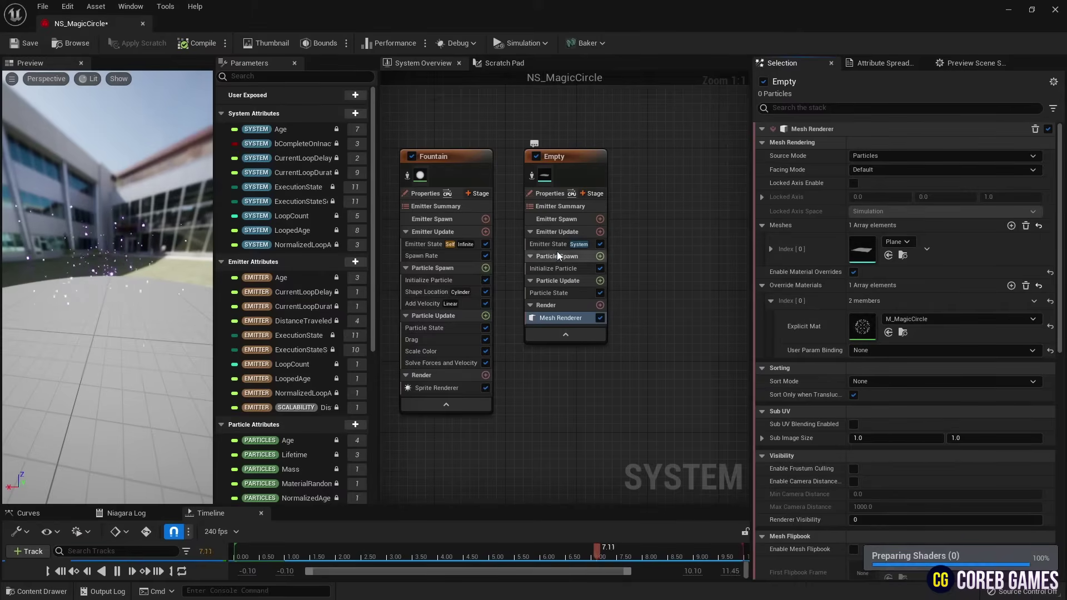
Step: Add a Spawn Burst Instantaneous module to the Empty emitter's Emitter Update group
click(598, 233)
text(sp)
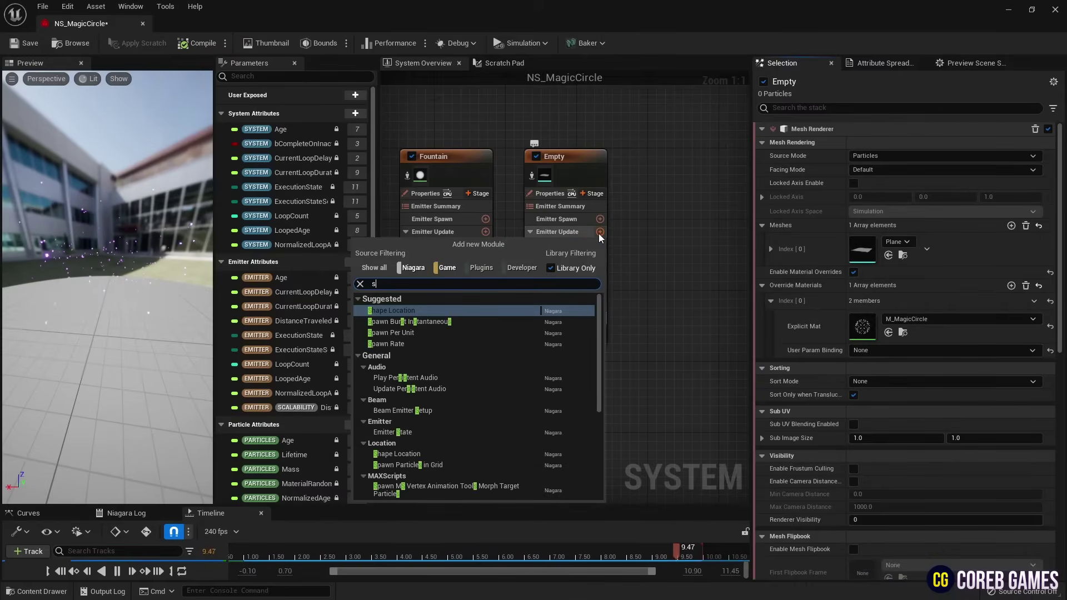
key(Up)
key(Up)
key(Return)
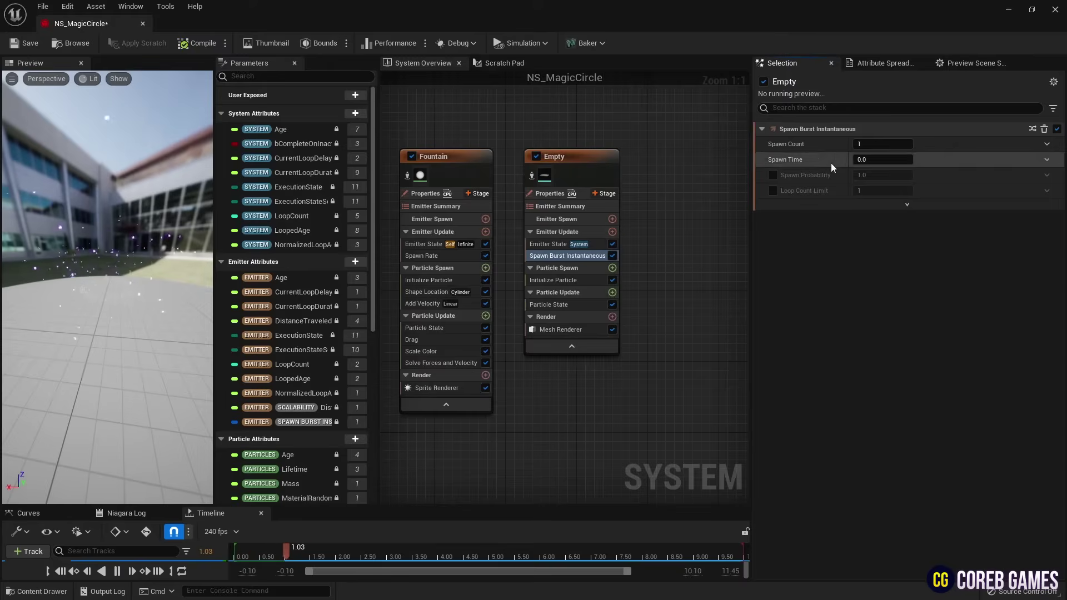
Step: In the Empty emitter's Emitter State, set Life Cycle Mode to Self and Loop Behavior to Once
click(561, 245)
click(881, 173)
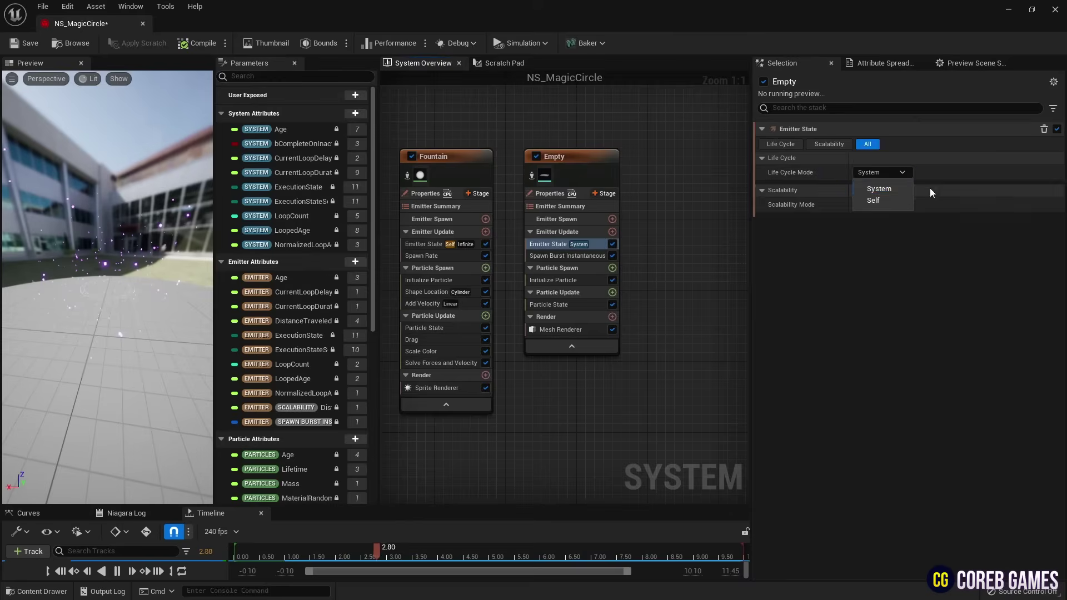
click(904, 200)
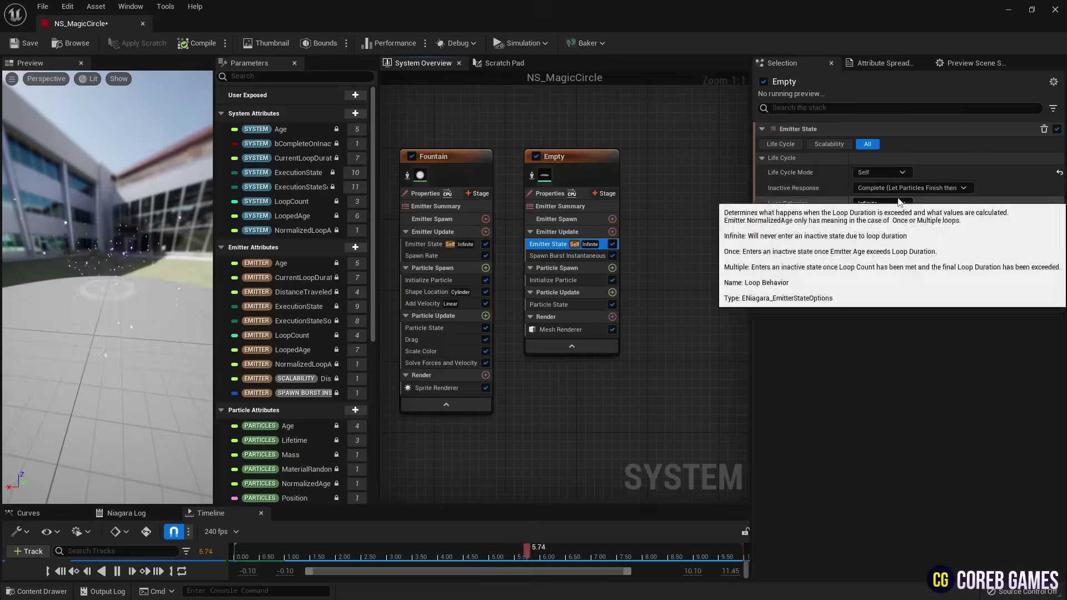
click(911, 188)
click(898, 190)
click(881, 203)
click(903, 245)
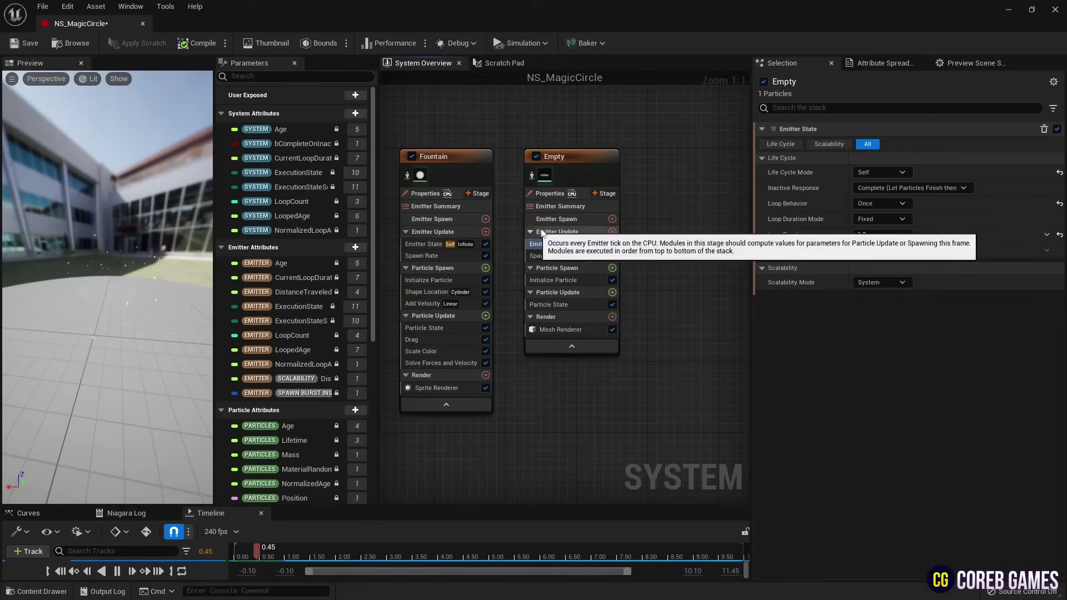
Step: In the Empty emitter's Initialize Particle, set Mesh Scale Mode to Uniform with a Mesh Uniform Scale of 2.5
click(584, 256)
click(581, 280)
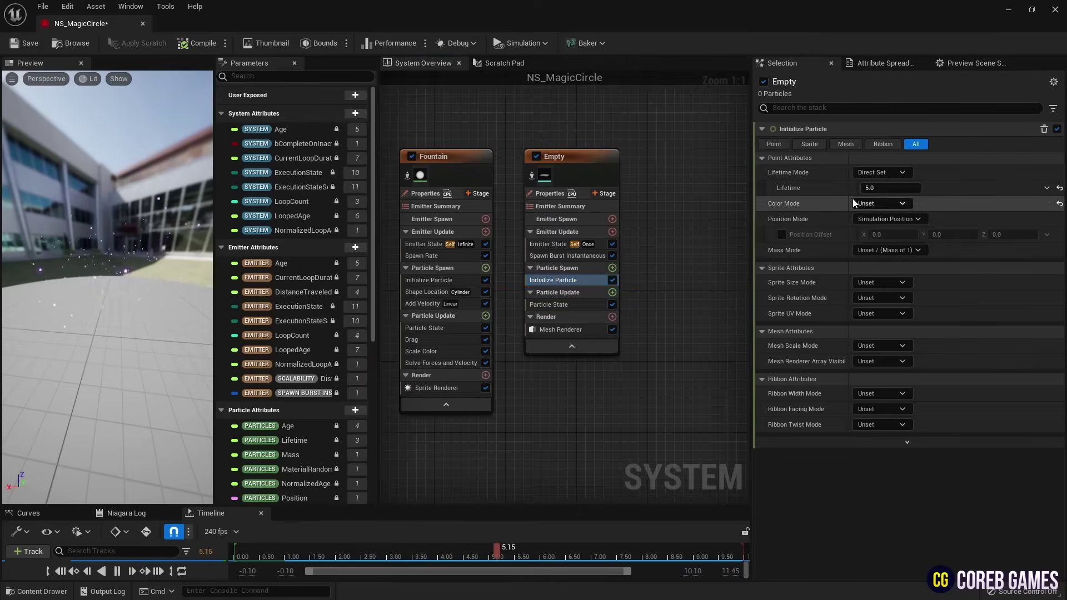
click(883, 346)
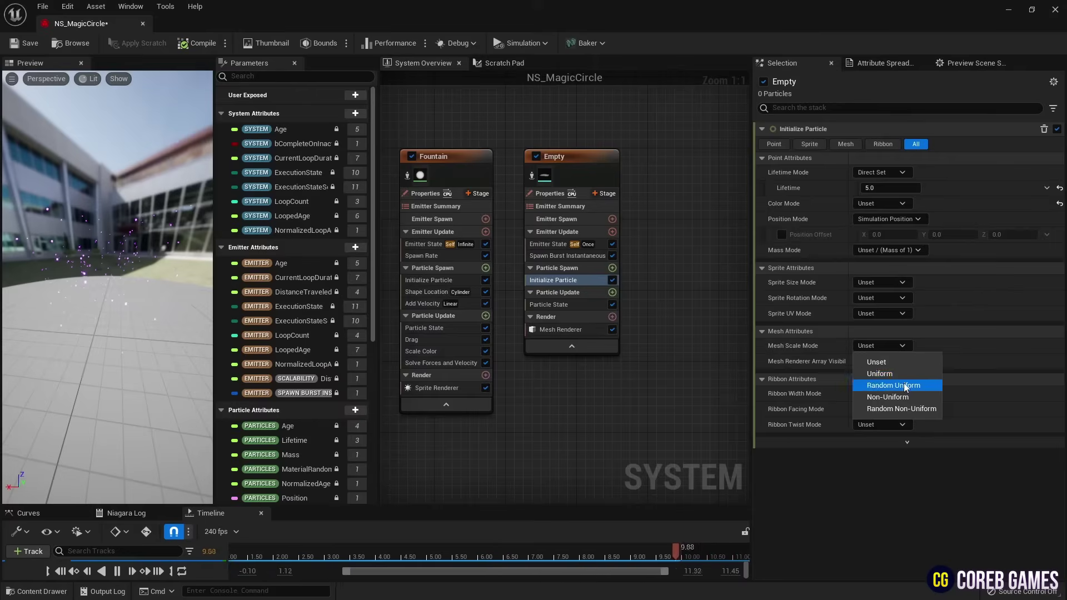
click(889, 374)
click(889, 360)
text(2.5)
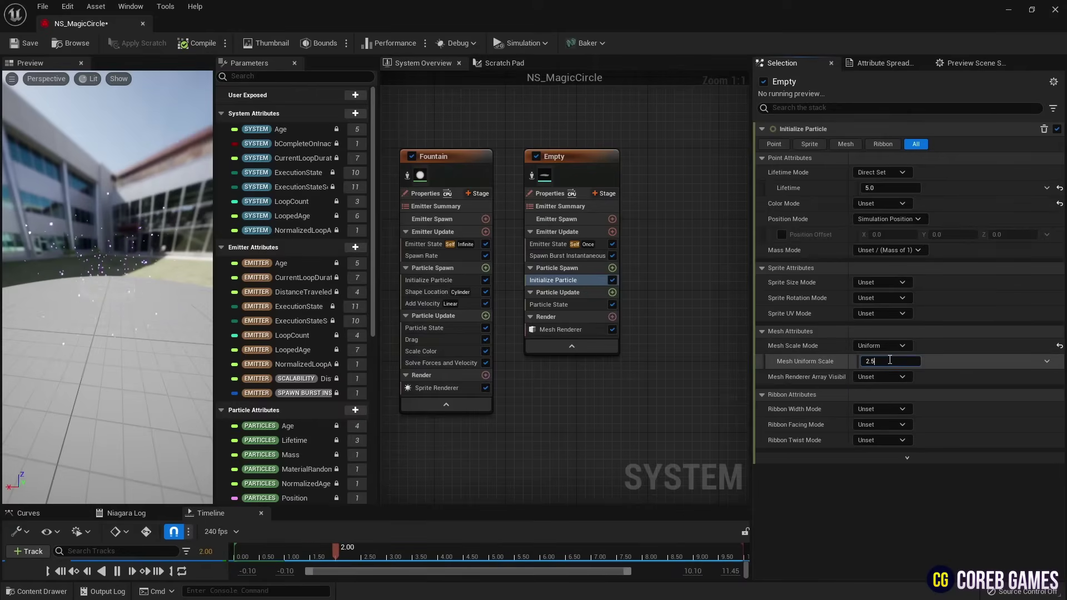
key(Return)
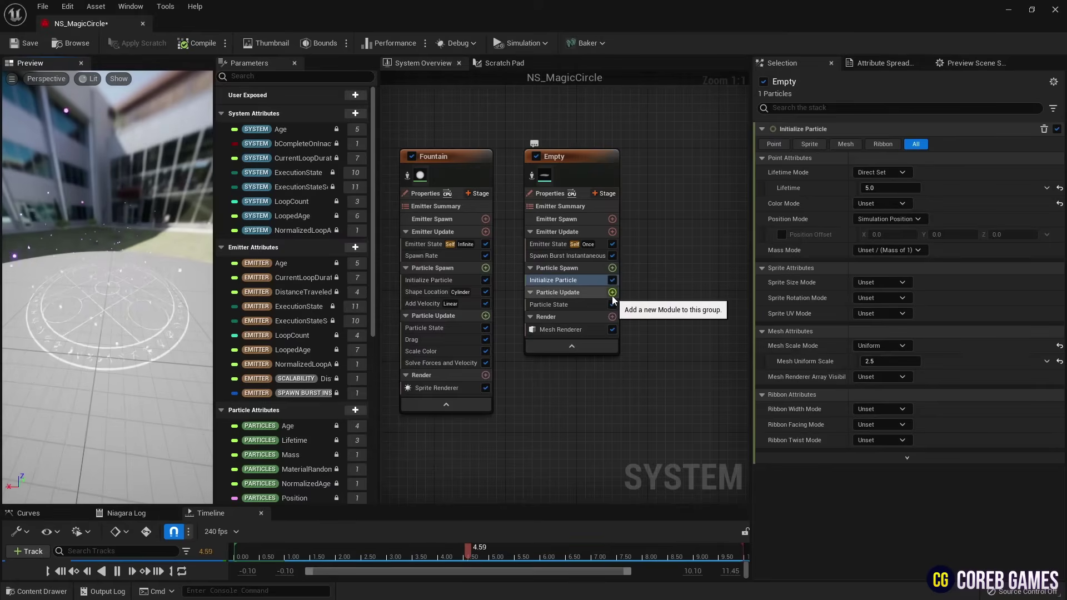
Step: Disable killing particles at the end of their lifetime in the Empty emitter's Particle State
click(556, 304)
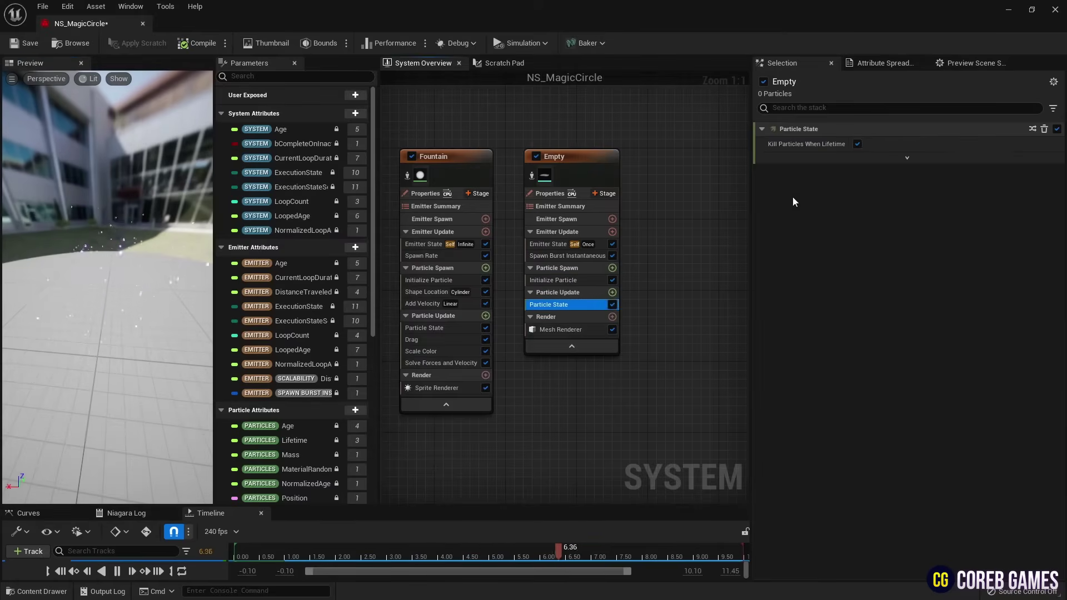
click(857, 145)
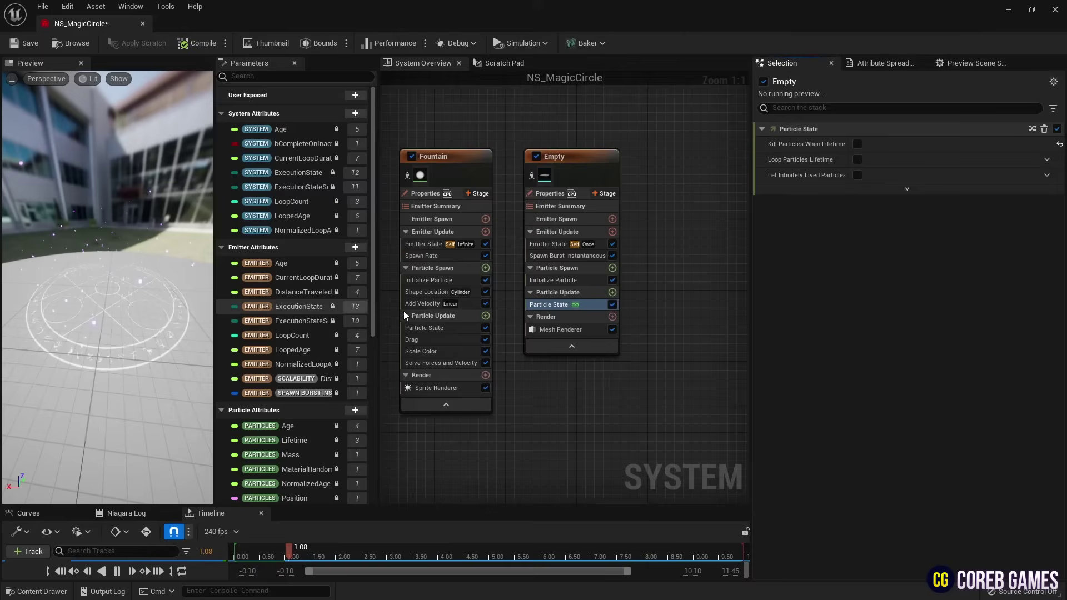
Step: Add Update Mesh Orientation to the Empty emitter's Particle Update, with Rotation Vector 0, 0, 1 and Rotation Rate 0.05
click(612, 292)
text(up)
key(Return)
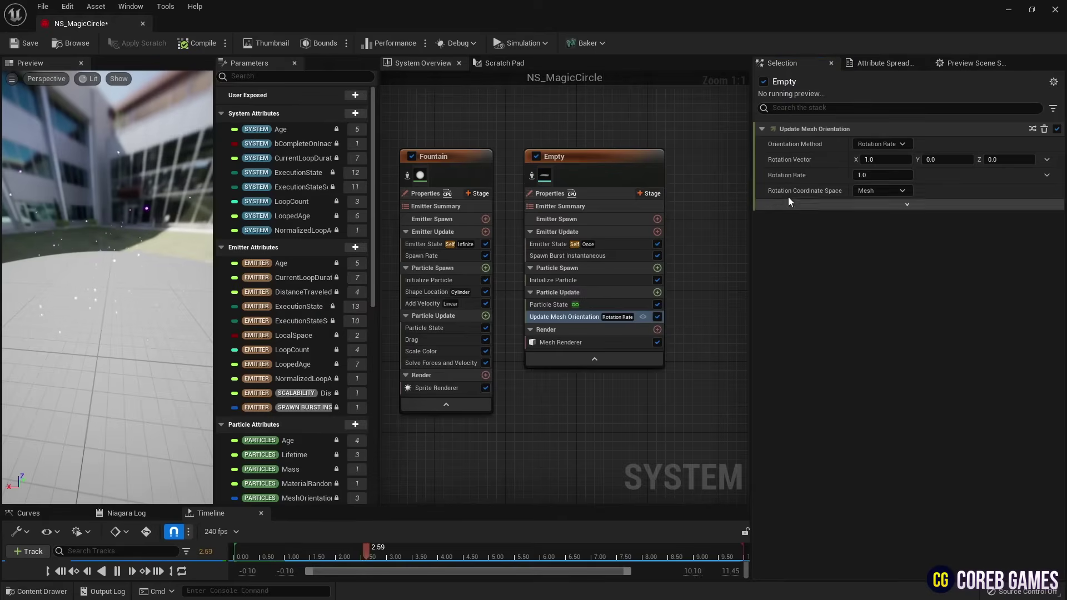
click(908, 160)
text(0)
key(Tab)
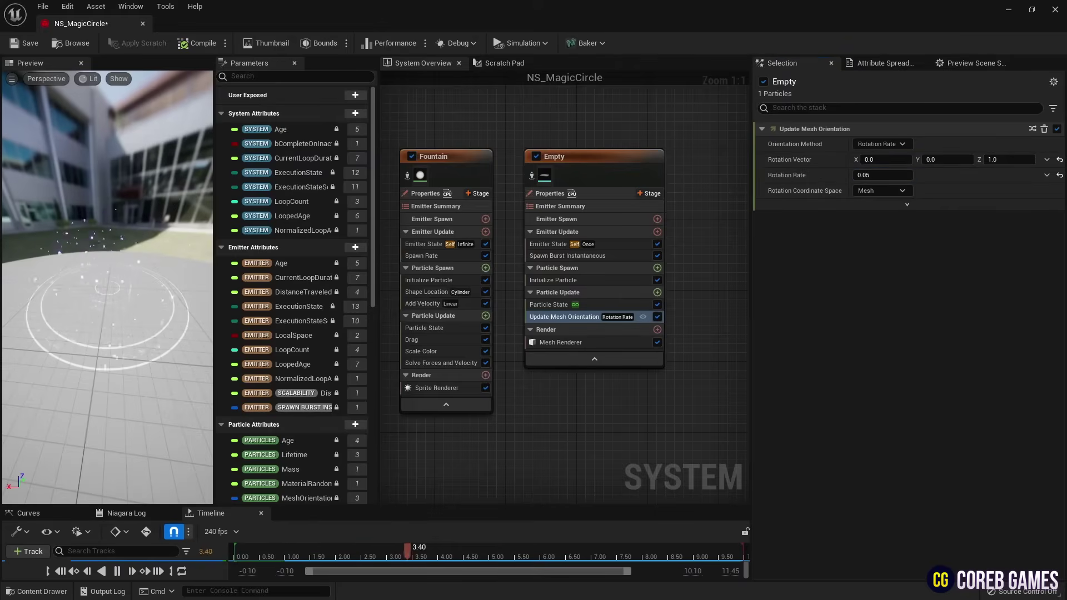
Step: Add a Scale Color module to the Empty emitter's Particle Update and source Scale RGB from Make Vector from Linear Color RGB
click(656, 292)
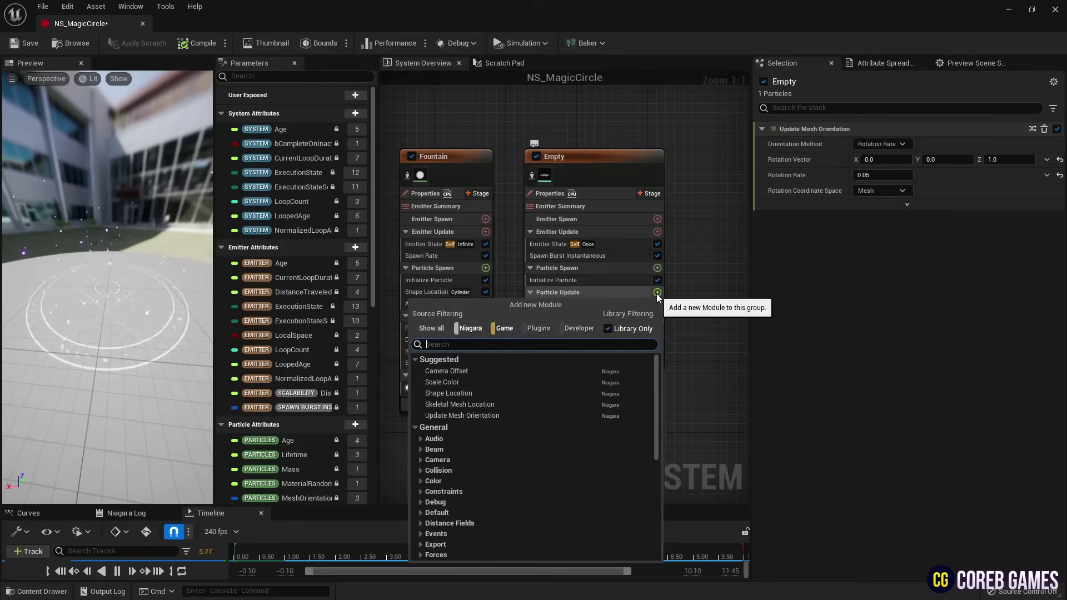
text(color)
key(Return)
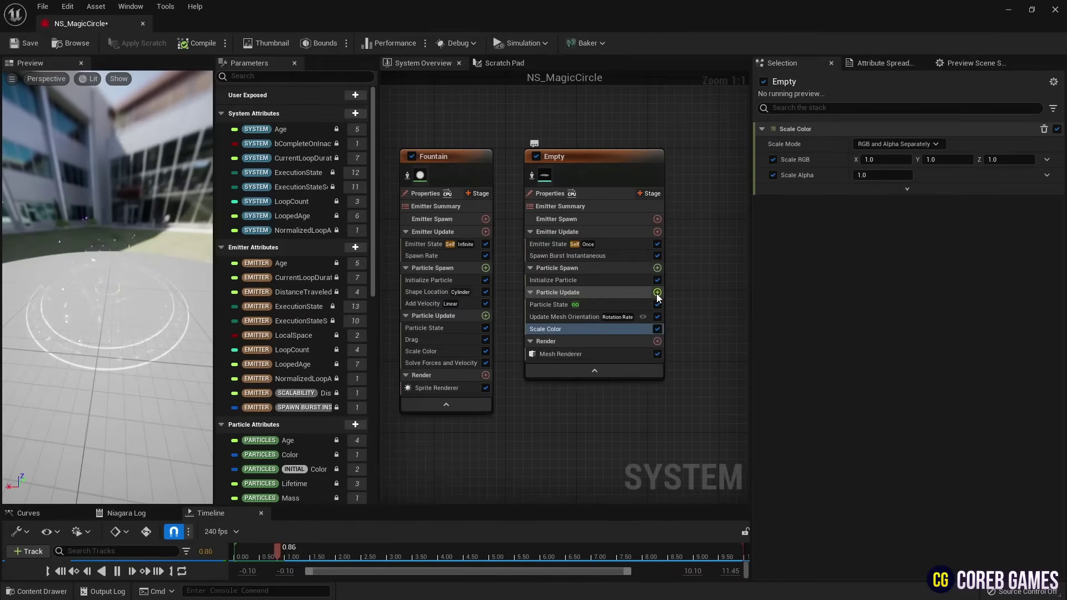
click(1047, 160)
text(l)
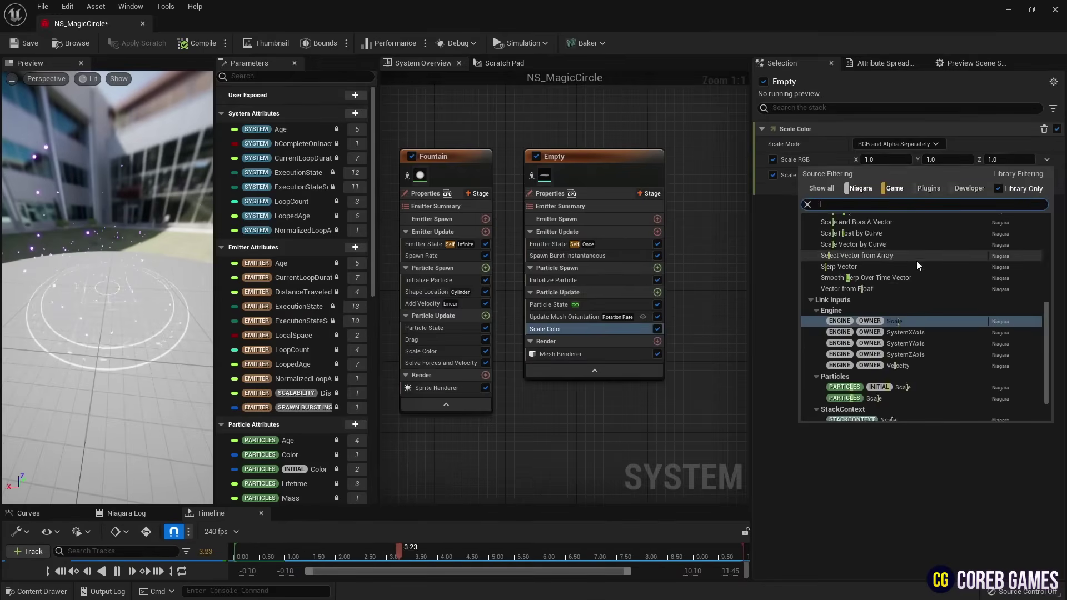
text(ine)
click(916, 265)
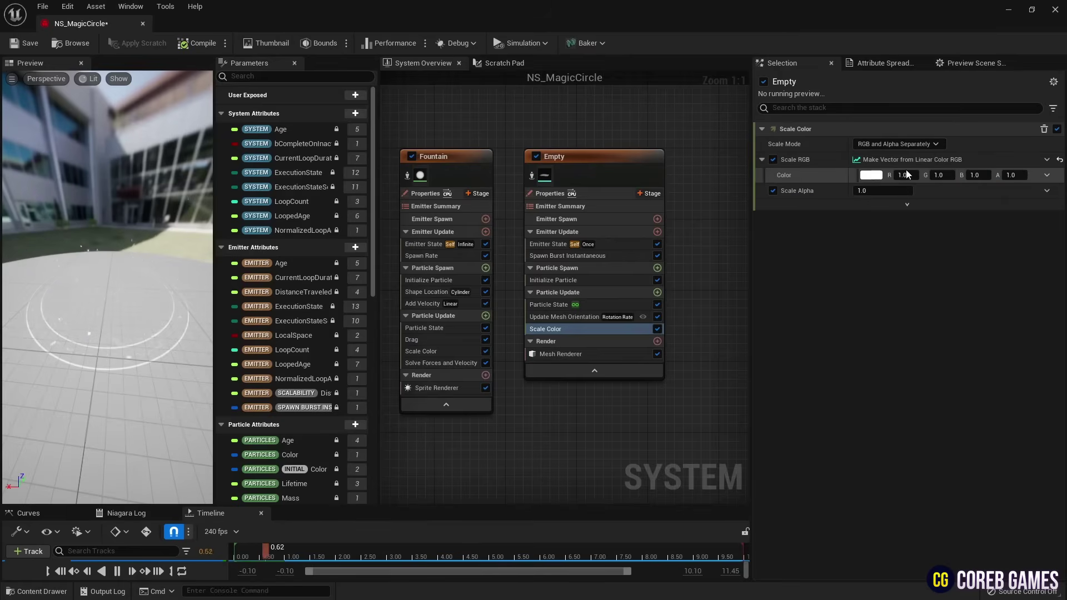
Step: Set the Empty emitter's Scale Color to R 8 and B 20 for a purple glow
click(905, 175)
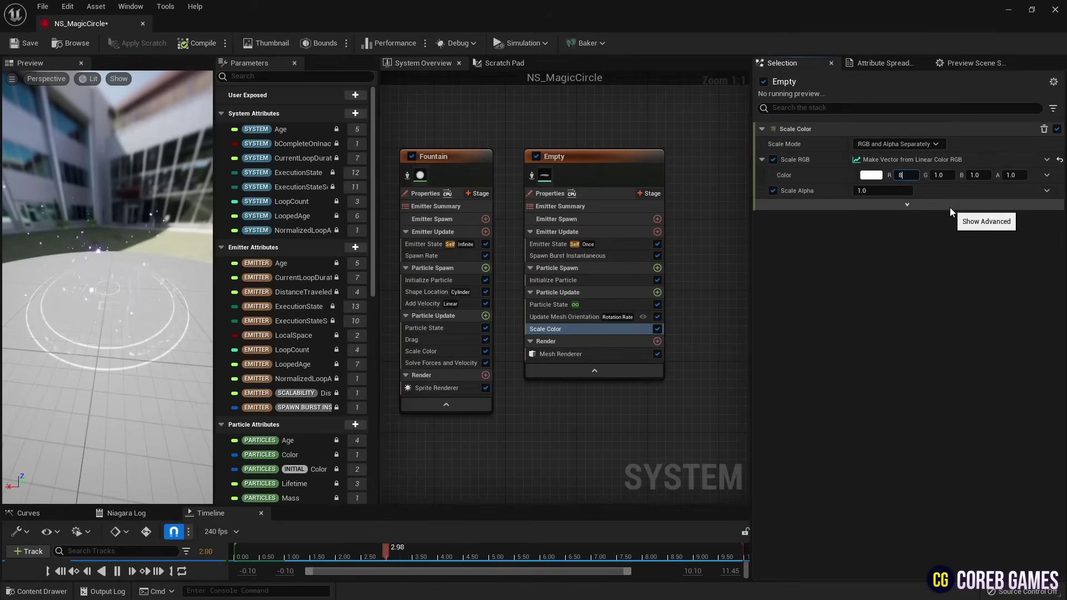
text(8)
key(Return)
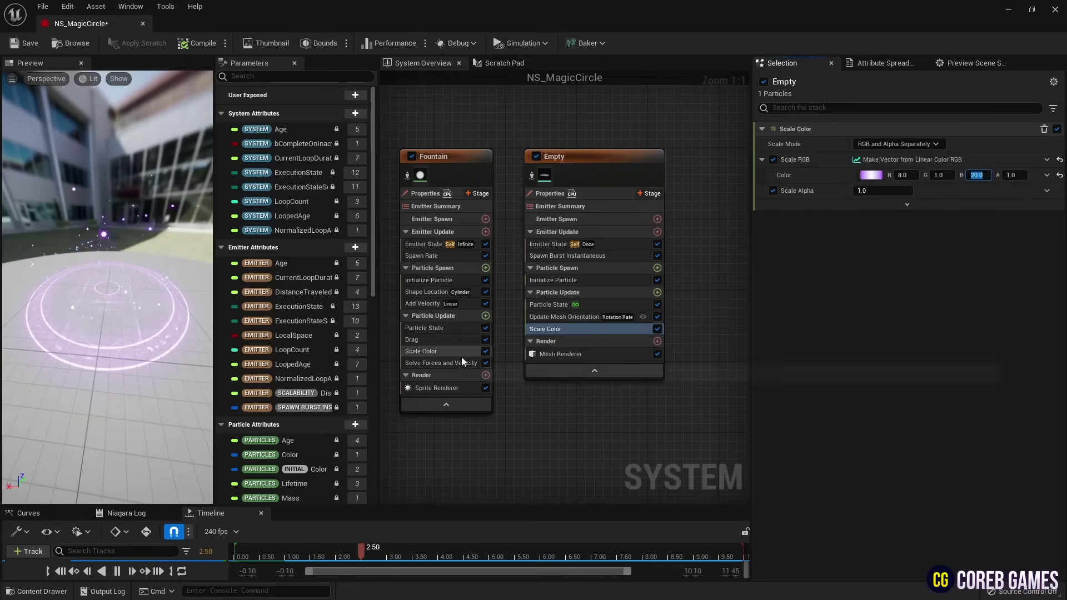
Step: Duplicate the Empty emitter and place the copy beside the original in the System Overview
right_drag(569, 398, 474, 401)
click(502, 164)
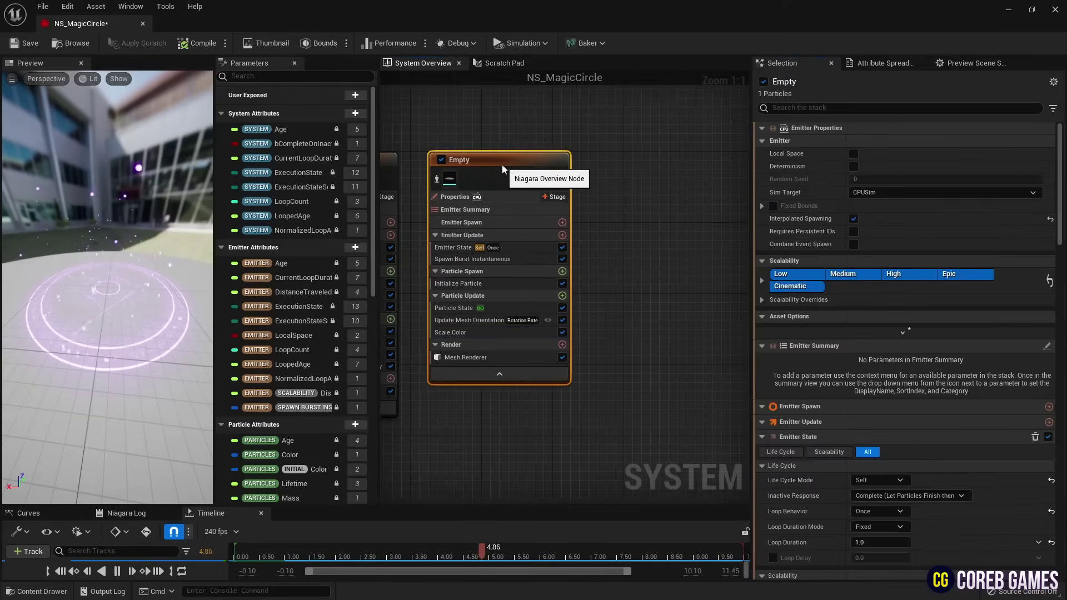
right_drag(616, 157, 527, 155)
click(526, 155)
key(ctrl+v)
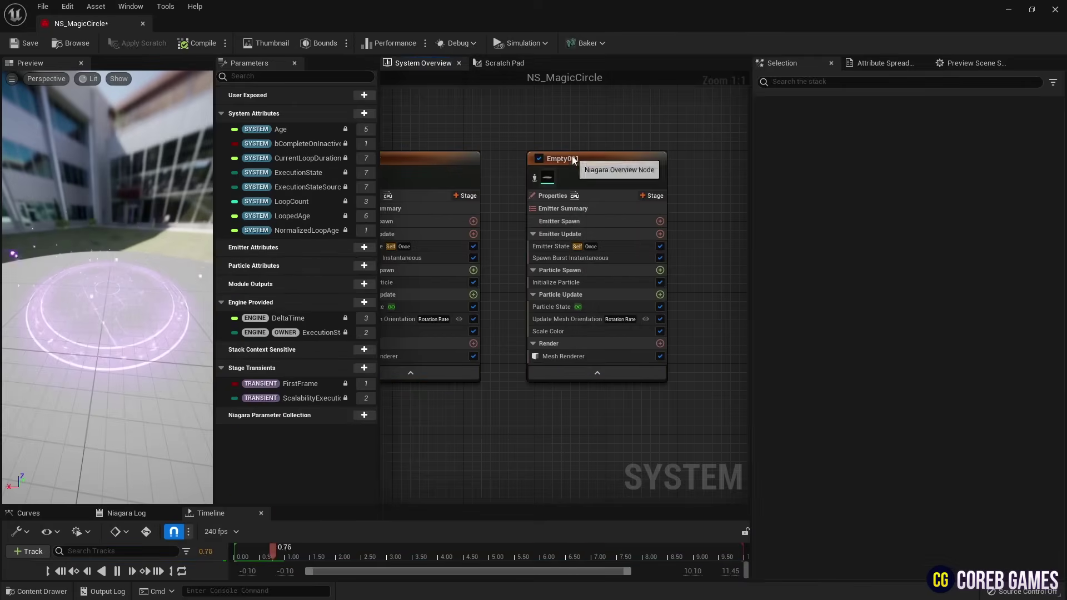
drag(572, 157, 563, 158)
Step: Set the explicit override material of Empty001's Mesh Renderer to M_Ring
click(585, 360)
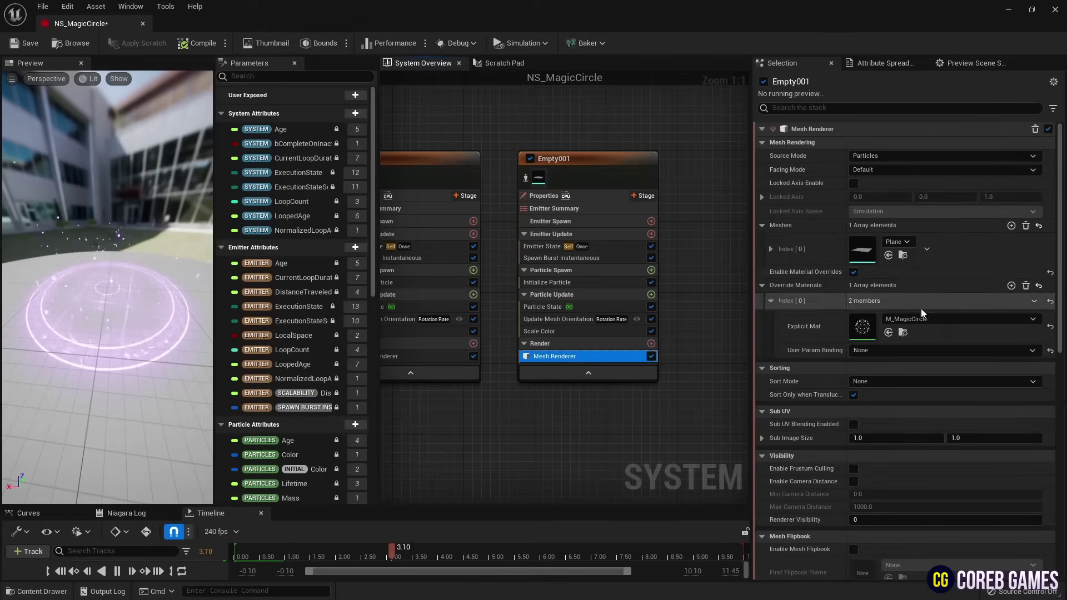
click(931, 319)
text(ring)
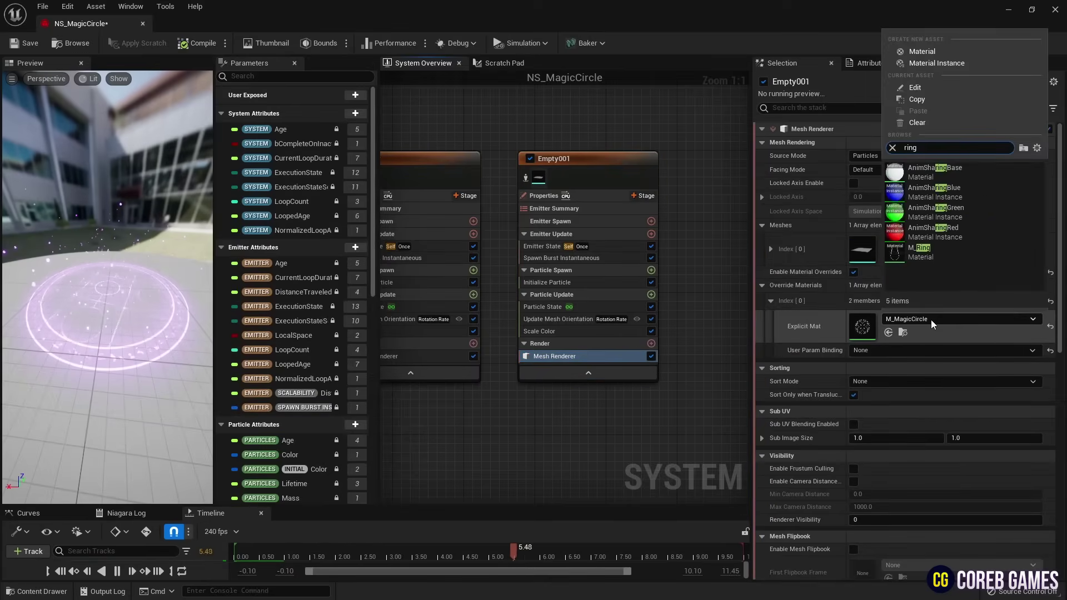
click(928, 247)
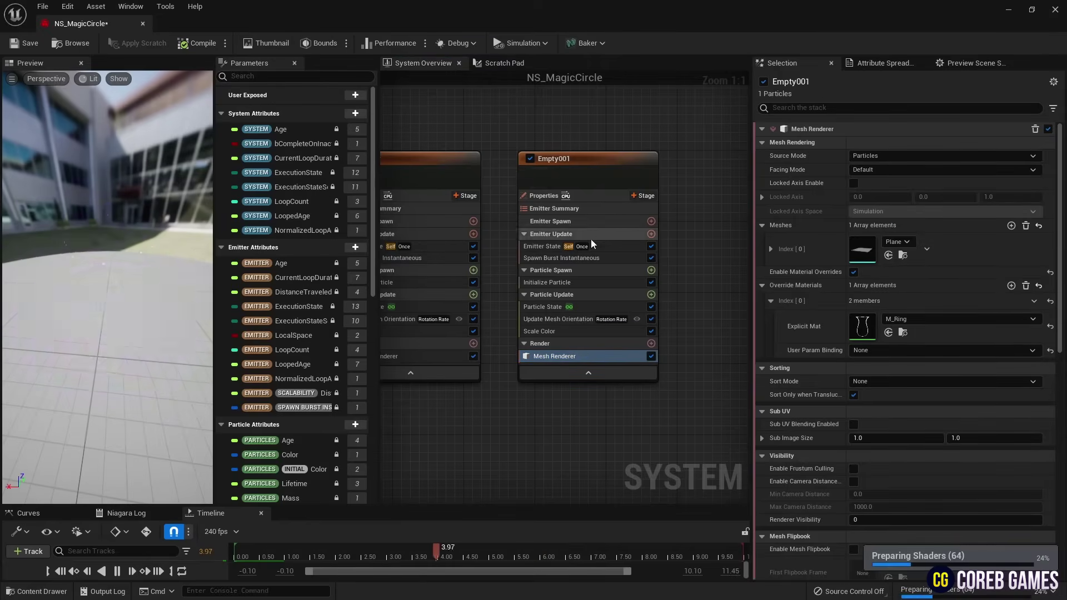
Step: Replace Empty001's Spawn Burst Instantaneous module with a Spawn Rate module in Emitter Update
click(605, 247)
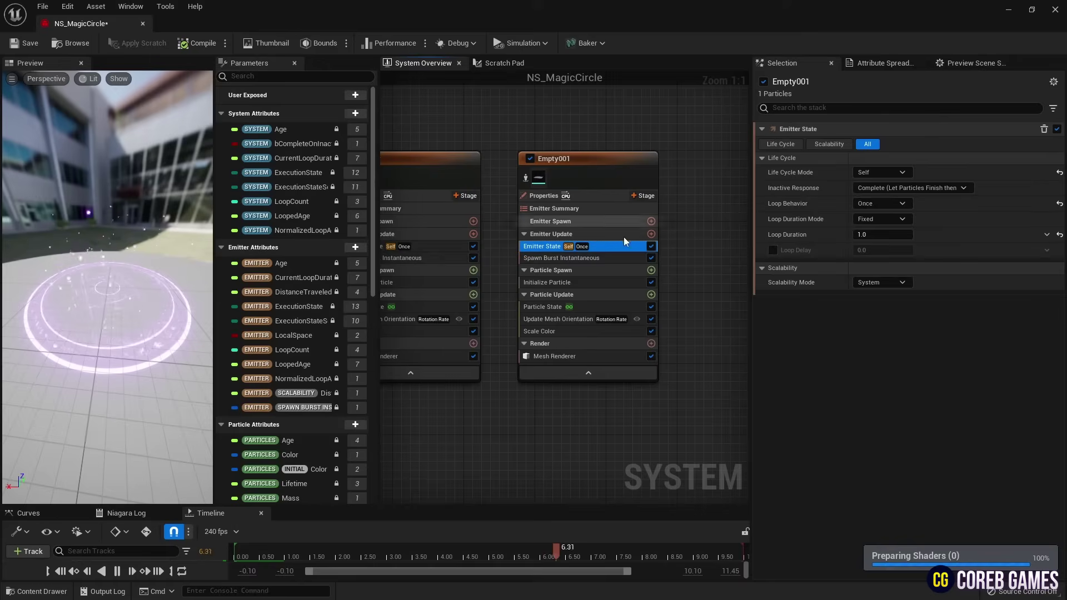
click(625, 258)
key(Delete)
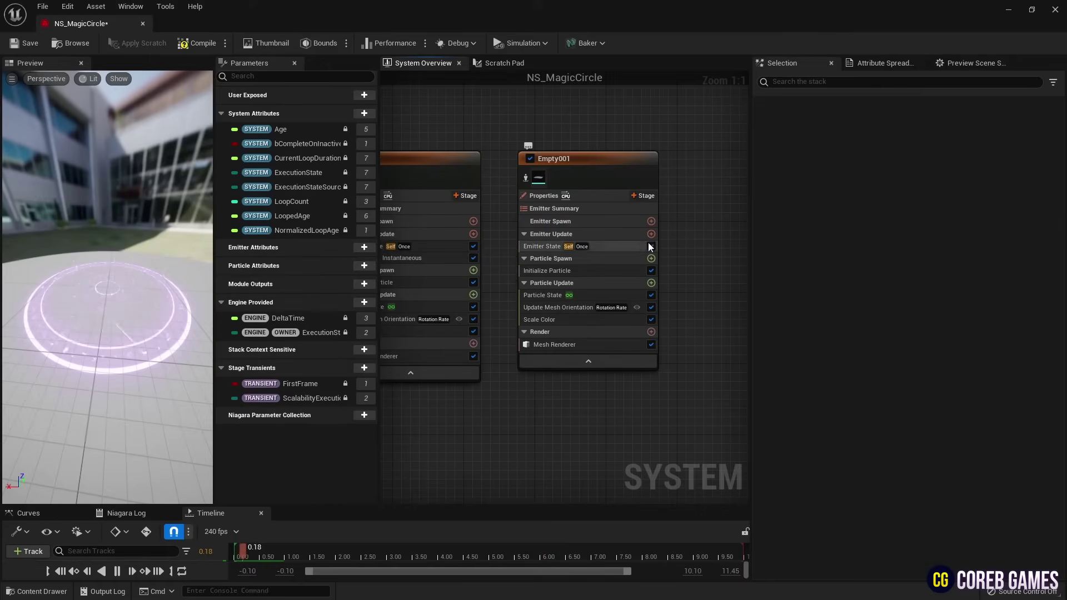
click(651, 234)
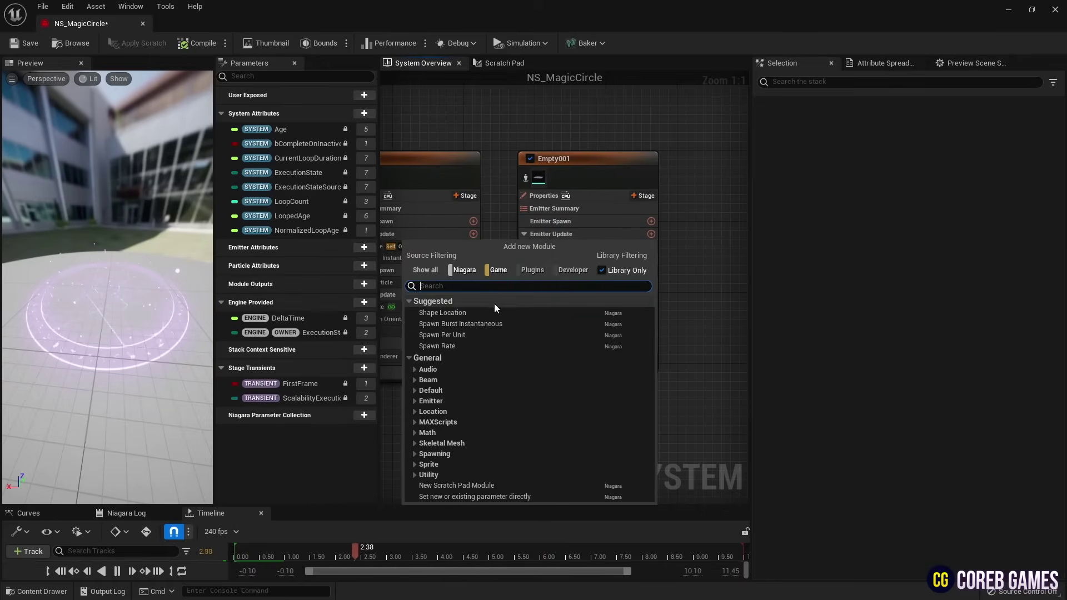
click(492, 346)
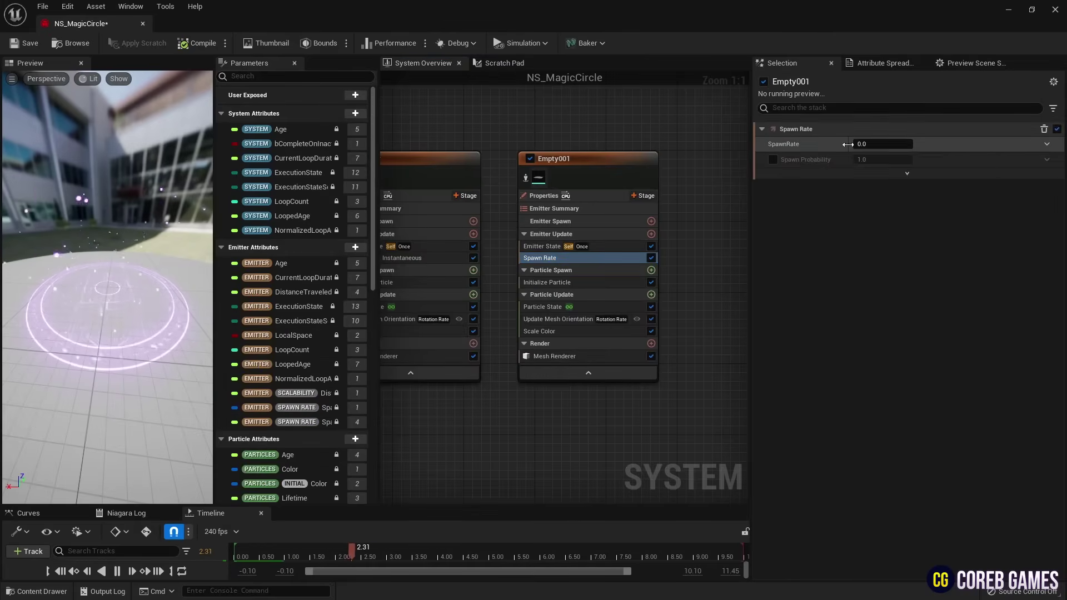
Step: Set the Life Cycle Mode in Empty001's Emitter State to System
click(608, 246)
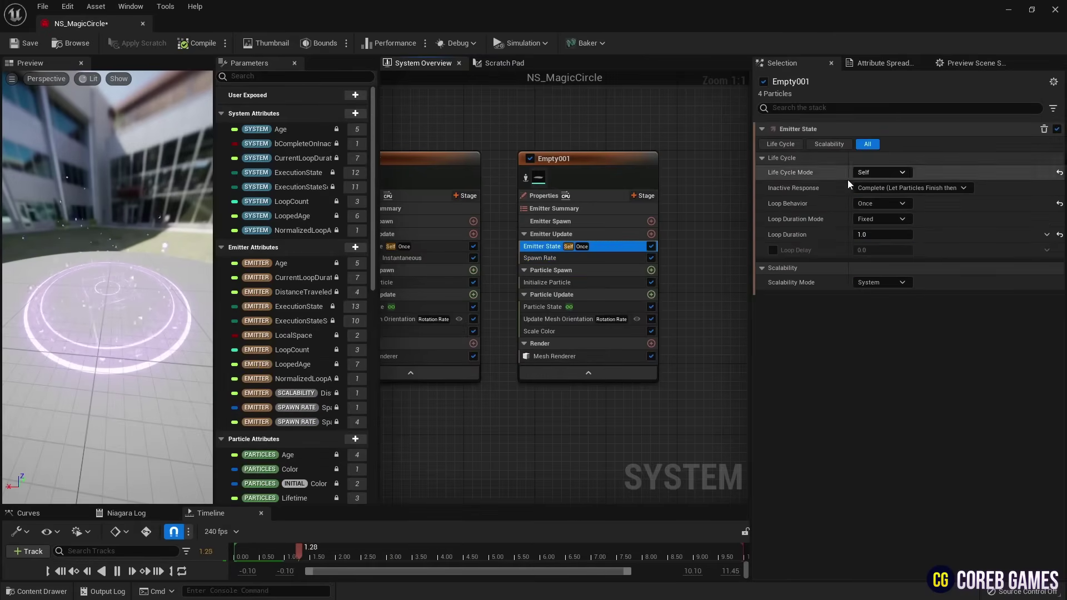
click(868, 174)
click(906, 188)
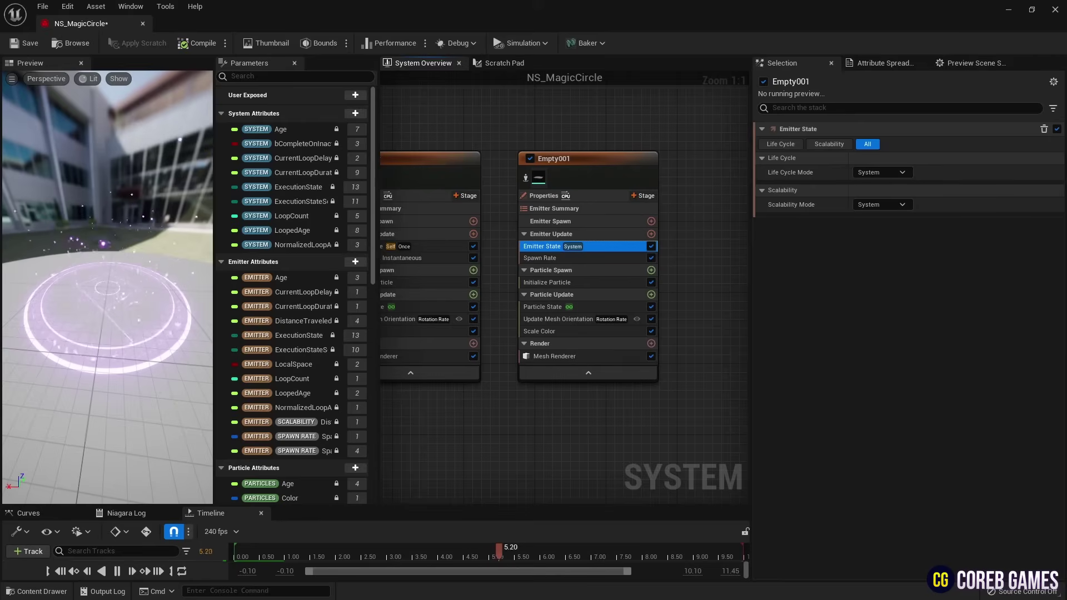
Step: Add an Add Velocity module to Empty001's Particle Spawn and fix its missing Solve Forces and Velocity dependency
click(651, 270)
text(add)
key(Return)
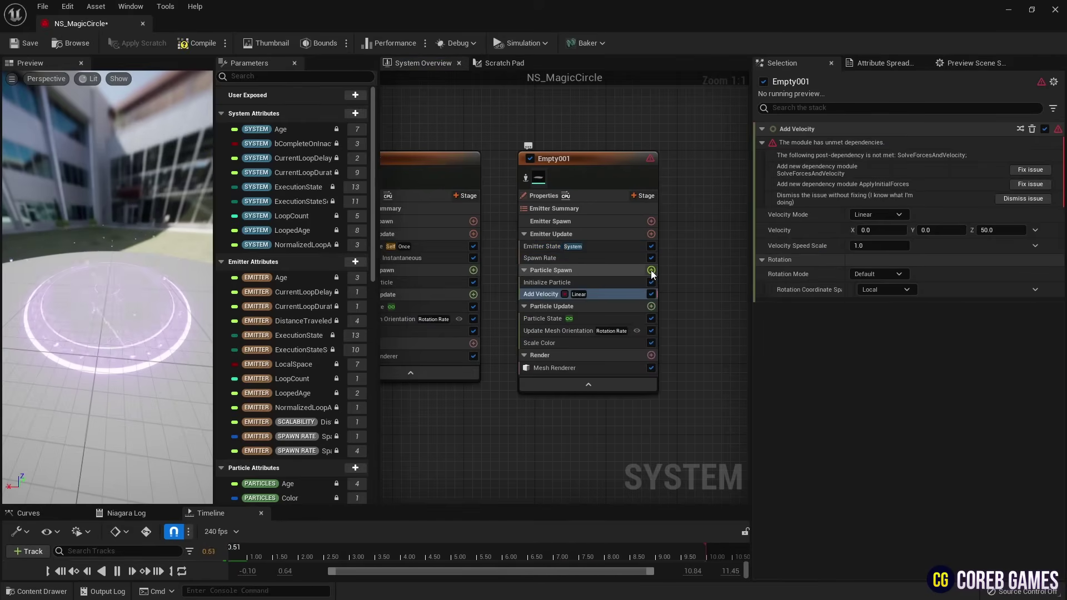
click(1045, 173)
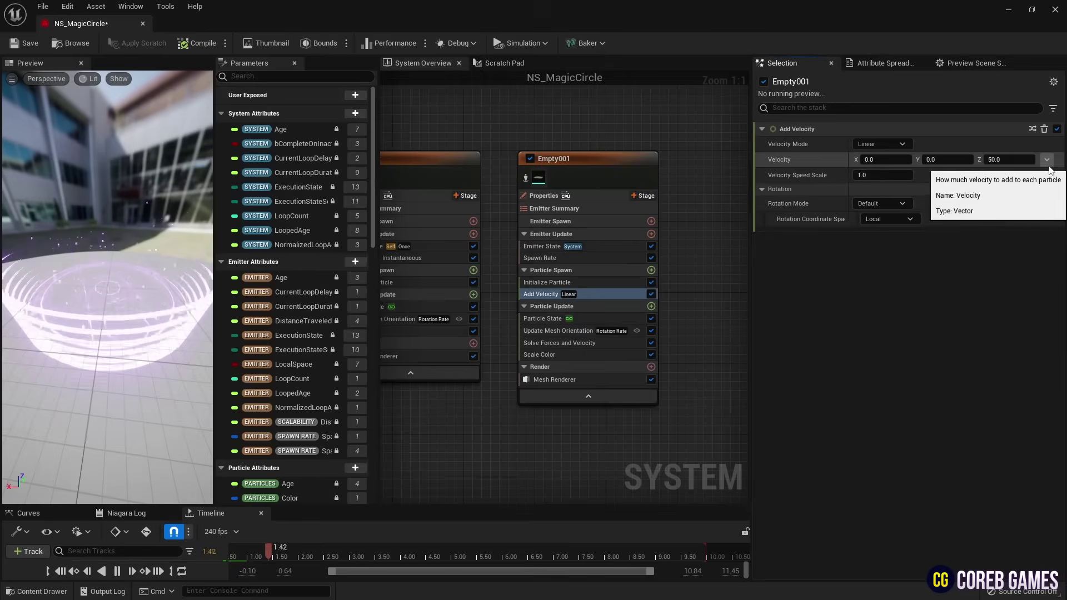
Step: Make Empty001's Add Velocity a Random Range Vector with a minimum Z of 10 and a maximum Z of 20
click(1047, 159)
text(ra)
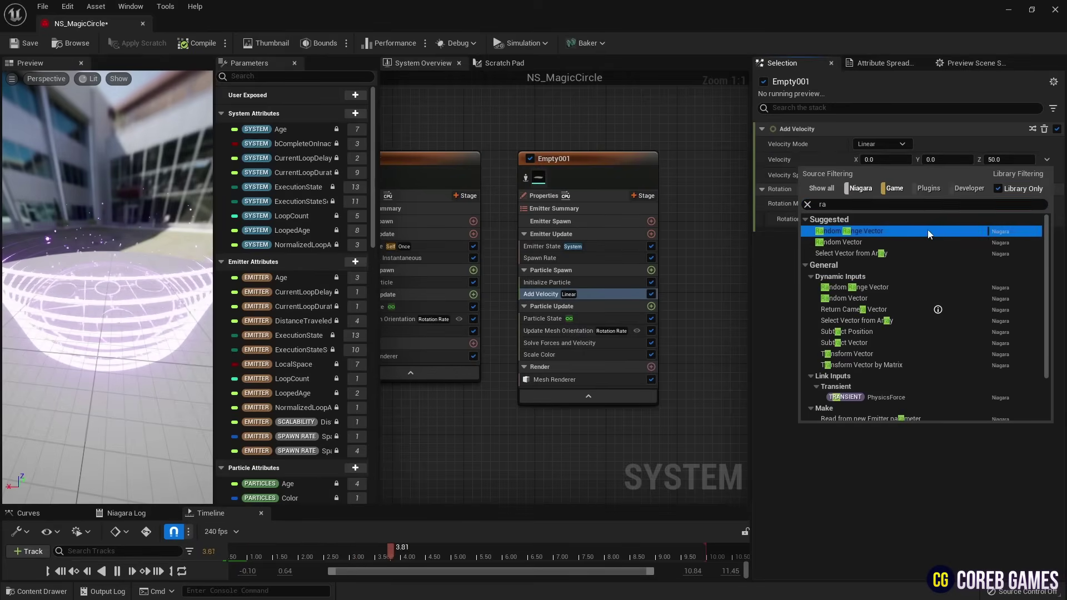
click(928, 230)
click(1012, 174)
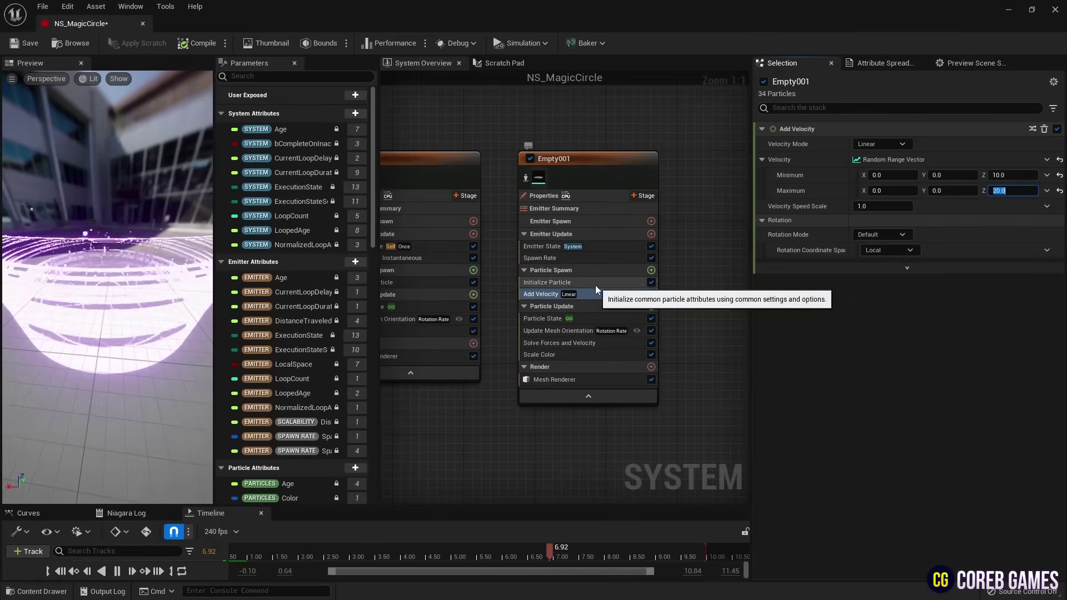
Step: Open the Lifetime value in Empty001's Initialize Particle and check the rising rings in the preview
click(638, 283)
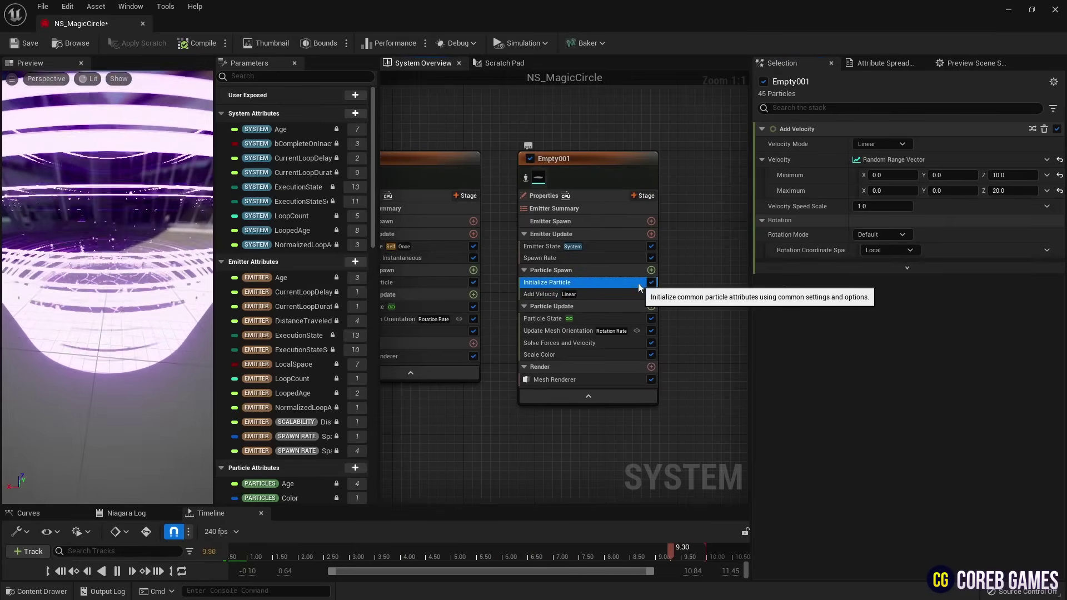
click(889, 188)
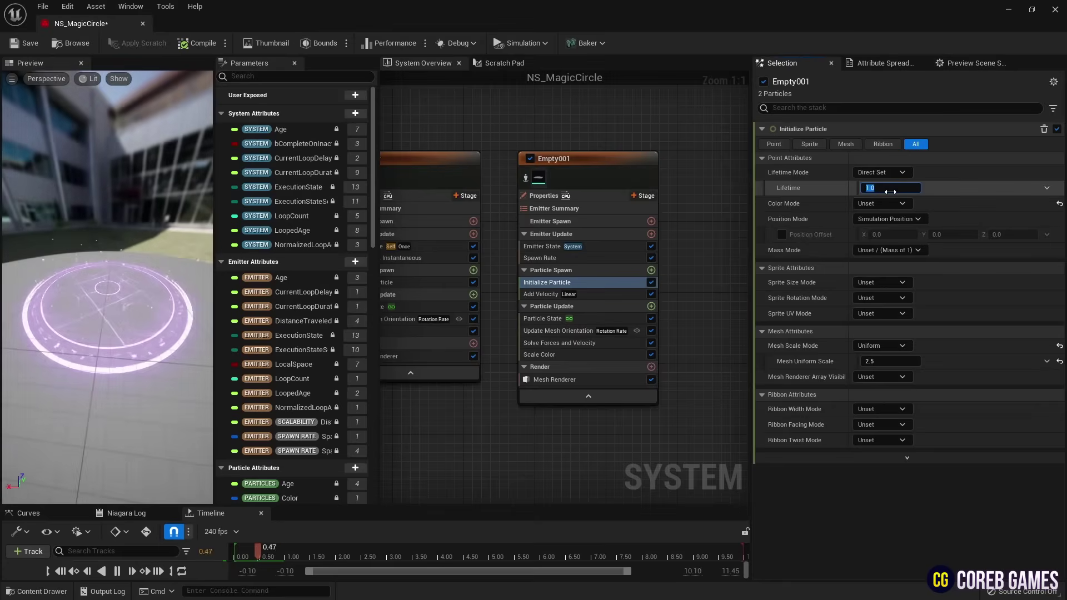
click(107, 353)
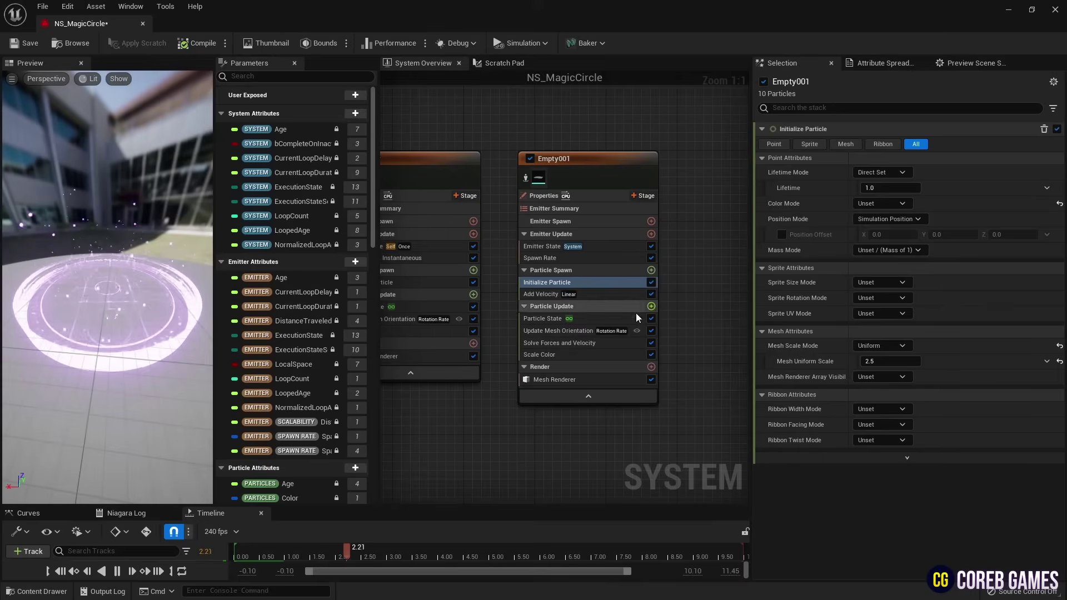
Step: Add a Scale Mesh Size module to Empty001's Particle Update group
click(651, 307)
text(mesh siz)
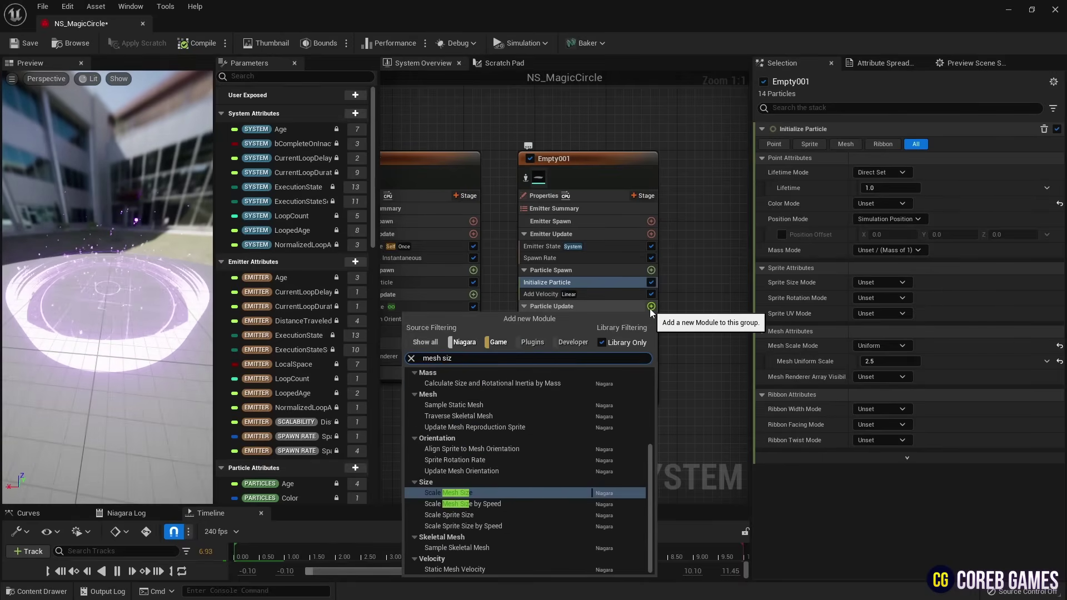
click(570, 506)
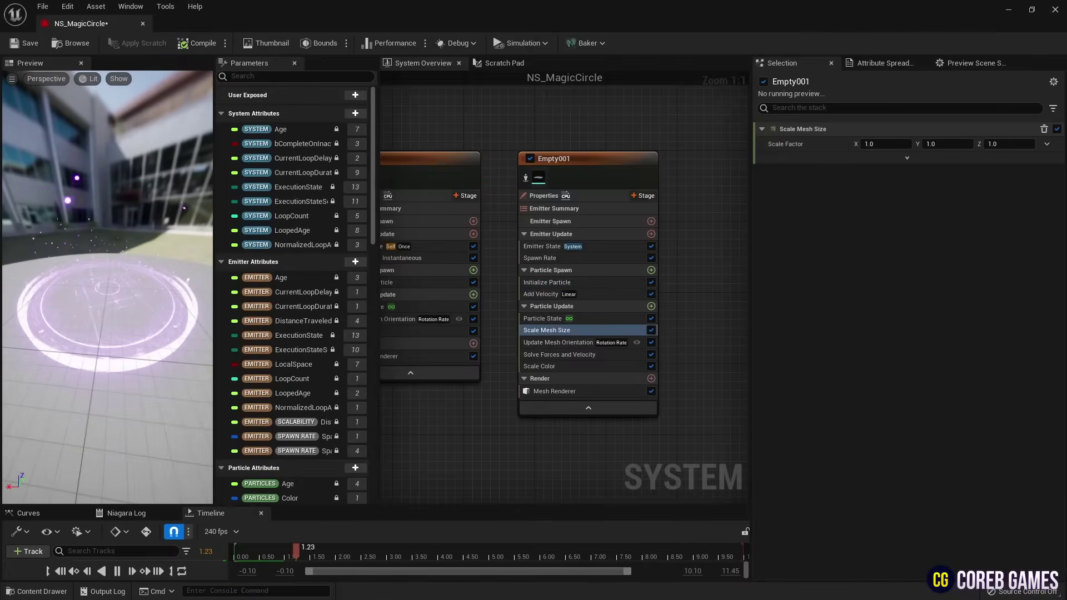
Step: Set the Scale Mesh Size Scale Factor to Vector from Float and drive its value with Float from Curve
click(1046, 144)
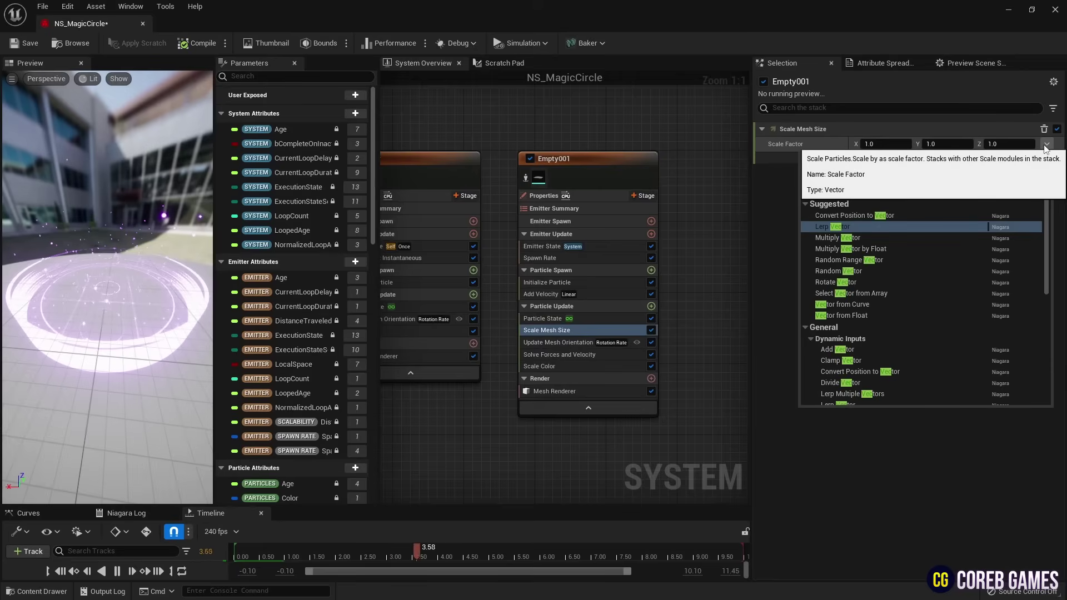
click(895, 315)
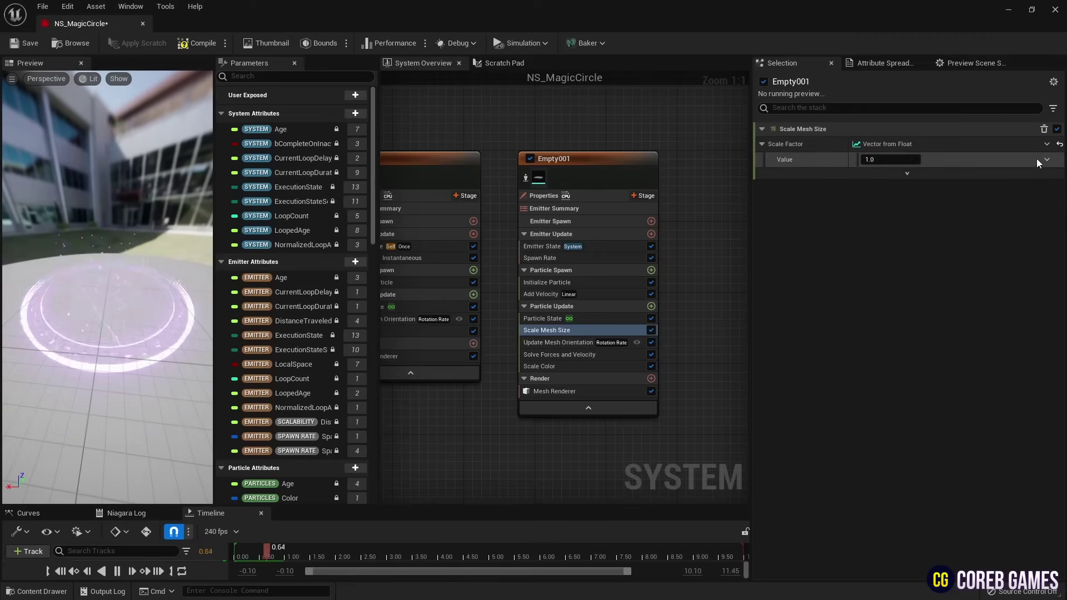
click(1047, 160)
text(curve)
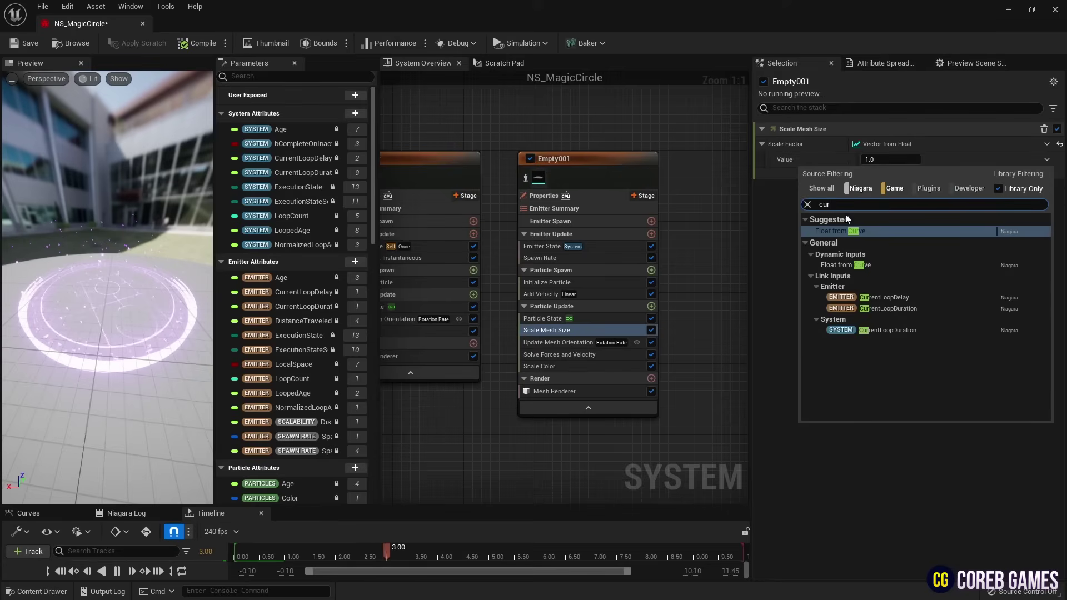
click(847, 228)
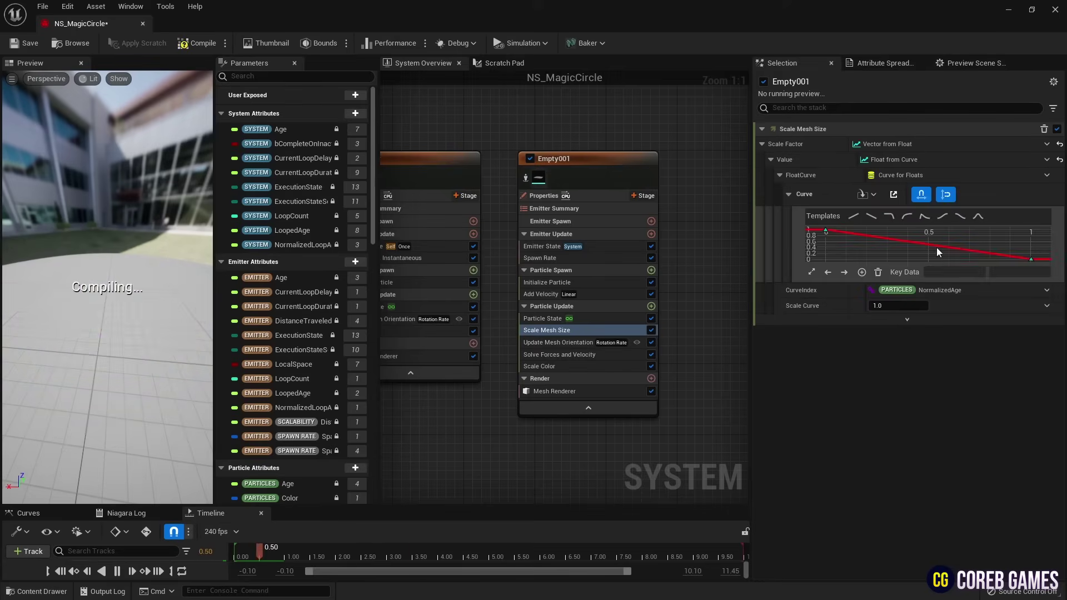
Step: Apply the linear ramp-up template to the mesh size curve and set its first key to Auto interpolation
click(854, 218)
right_click(828, 256)
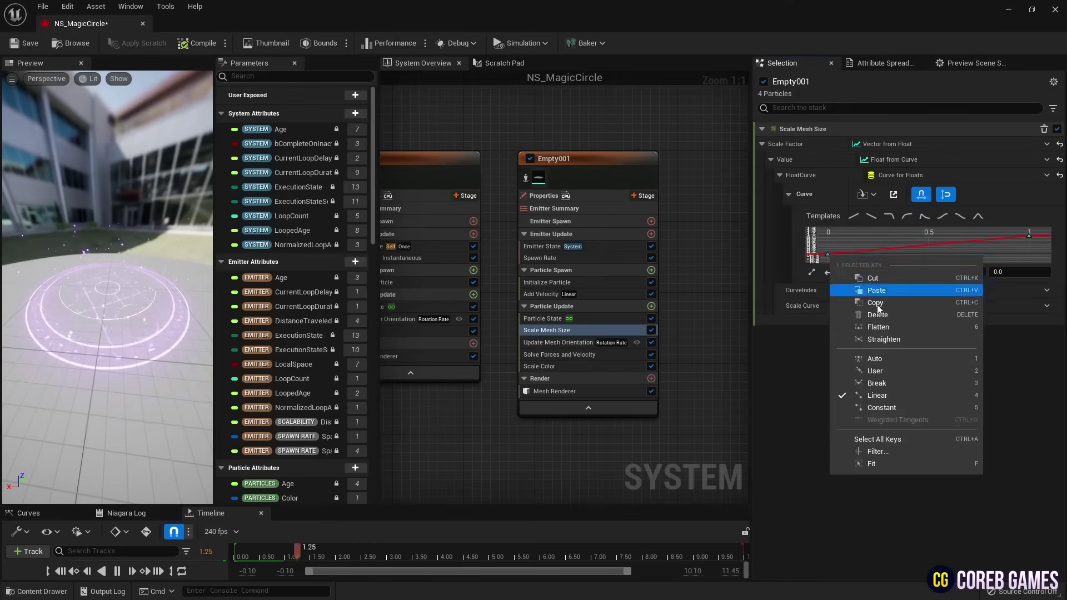
click(898, 359)
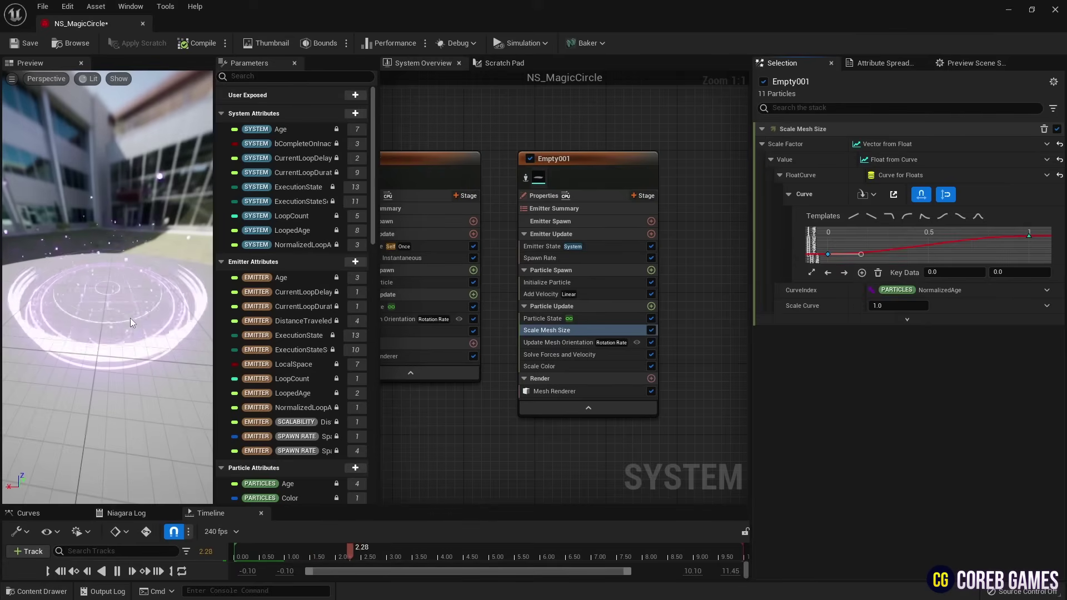
mouse_move(130, 317)
mouse_down()
mouse_move(144, 293)
mouse_move(143, 334)
mouse_up()
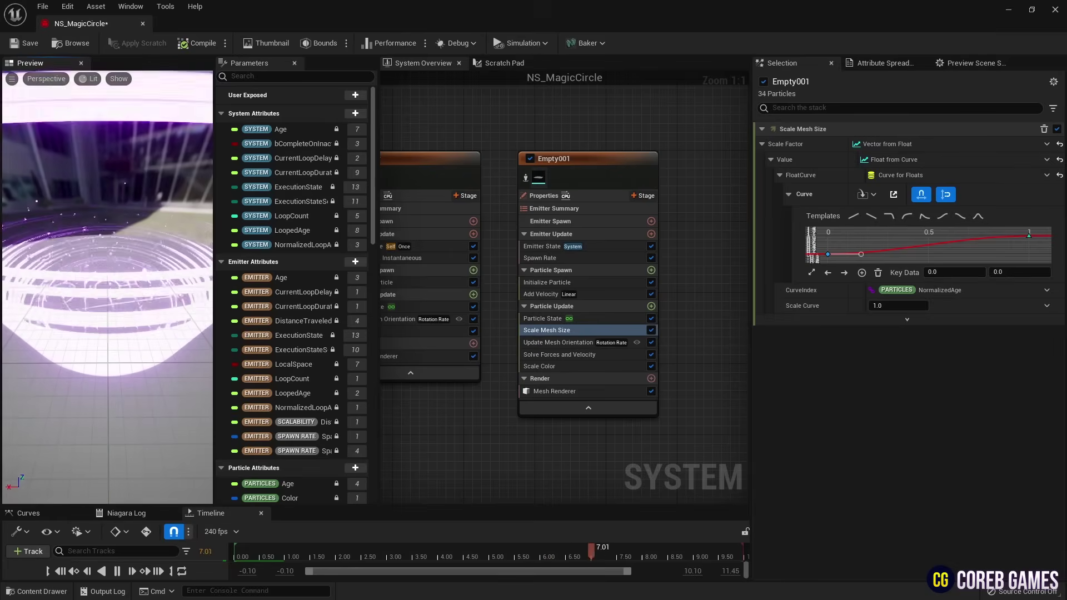
Step: Drive Scale Alpha in Empty001's Scale Color module with Float from Curve and set the curve's first key to Auto interpolation
click(542, 366)
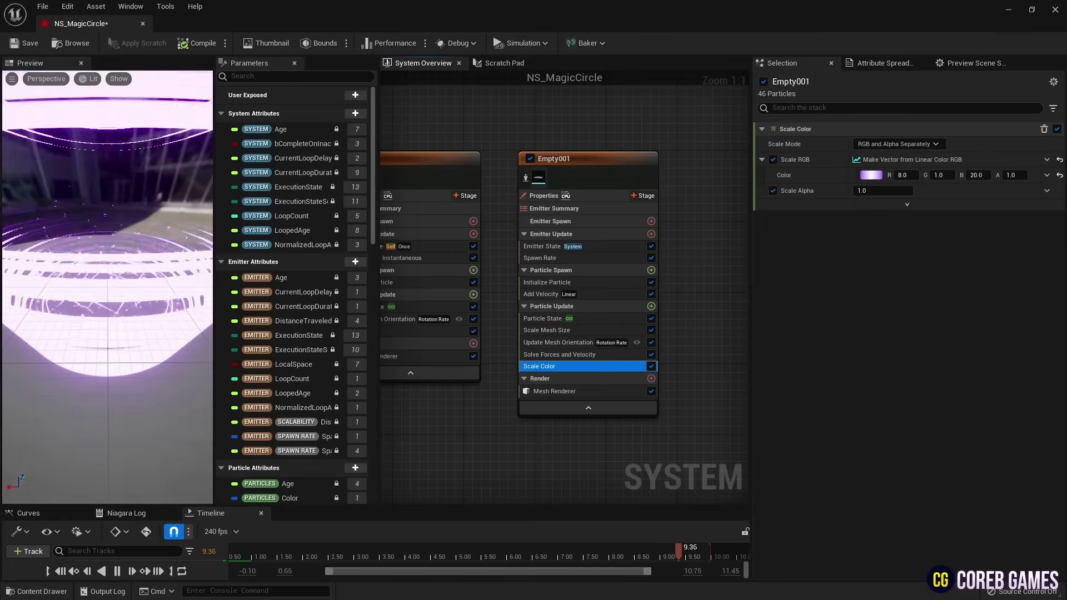
click(1046, 192)
text(cur)
key(Return)
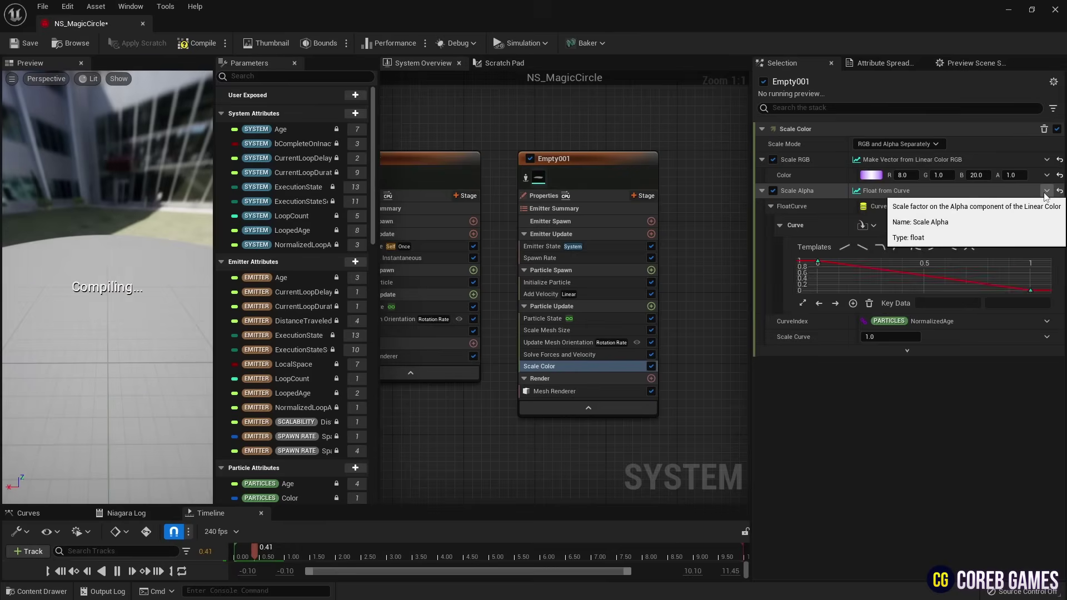
right_click(816, 263)
click(892, 351)
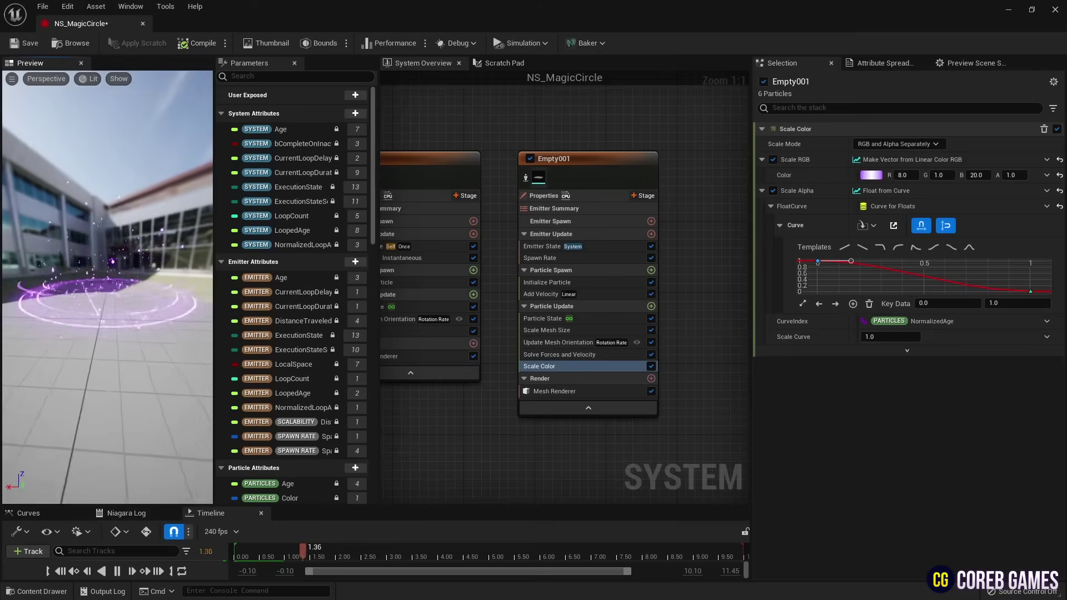
drag(106, 289, 136, 333)
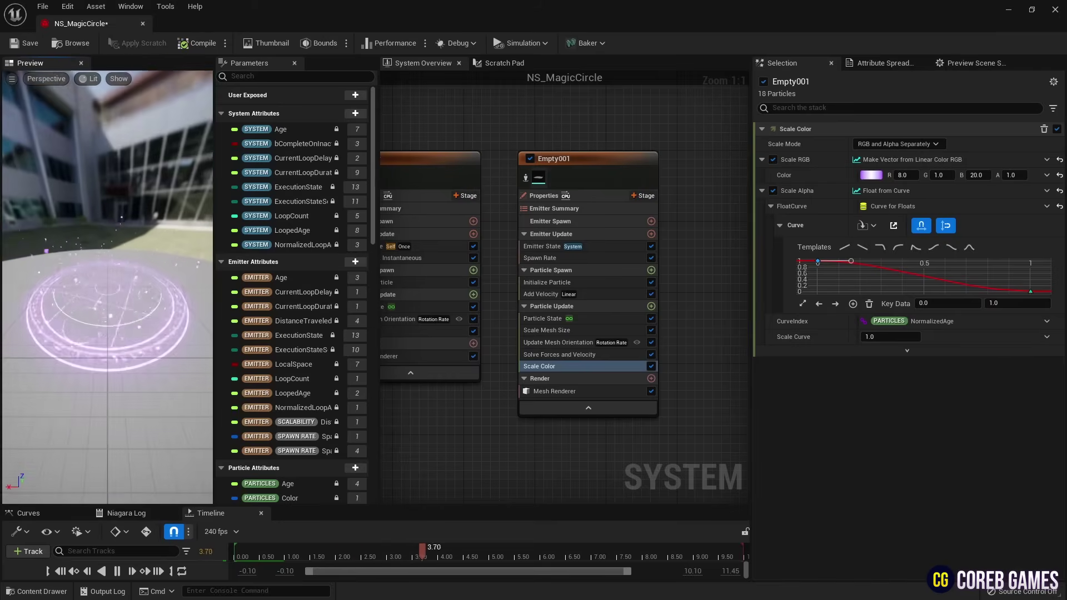
drag(149, 290, 150, 302)
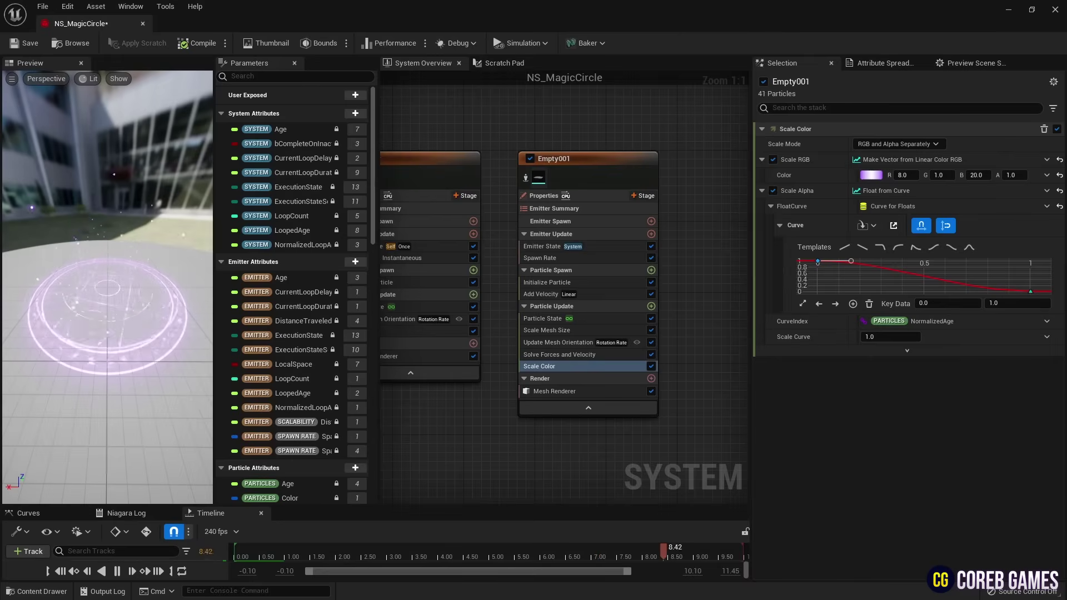
Step: Enable Kill Particles When Lifetime Has Elapsed in Empty001's Particle State and open its Initialize Particle settings
click(566, 319)
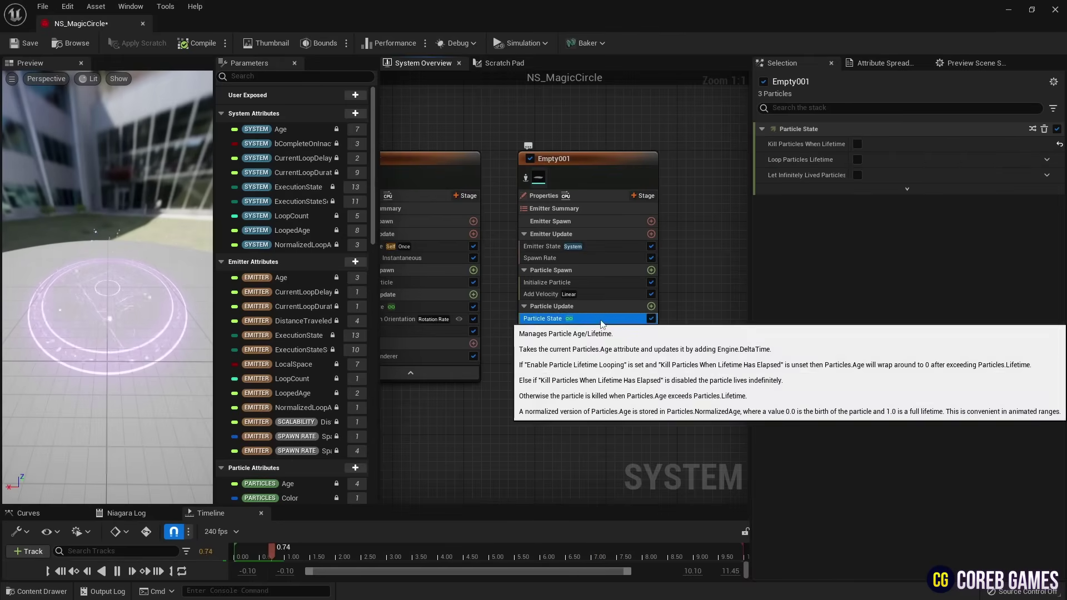
click(858, 144)
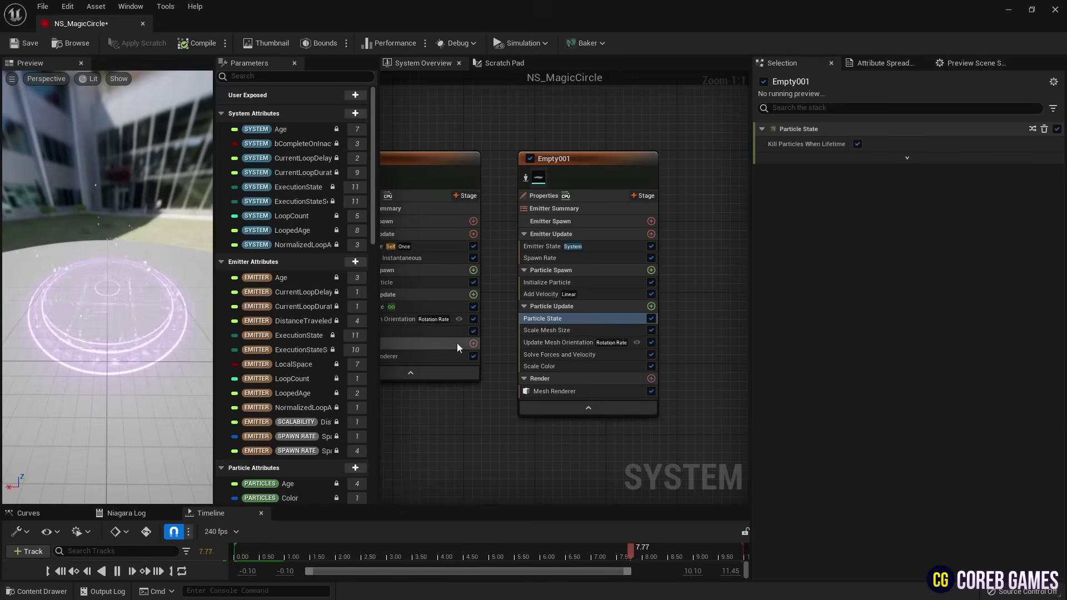
click(604, 283)
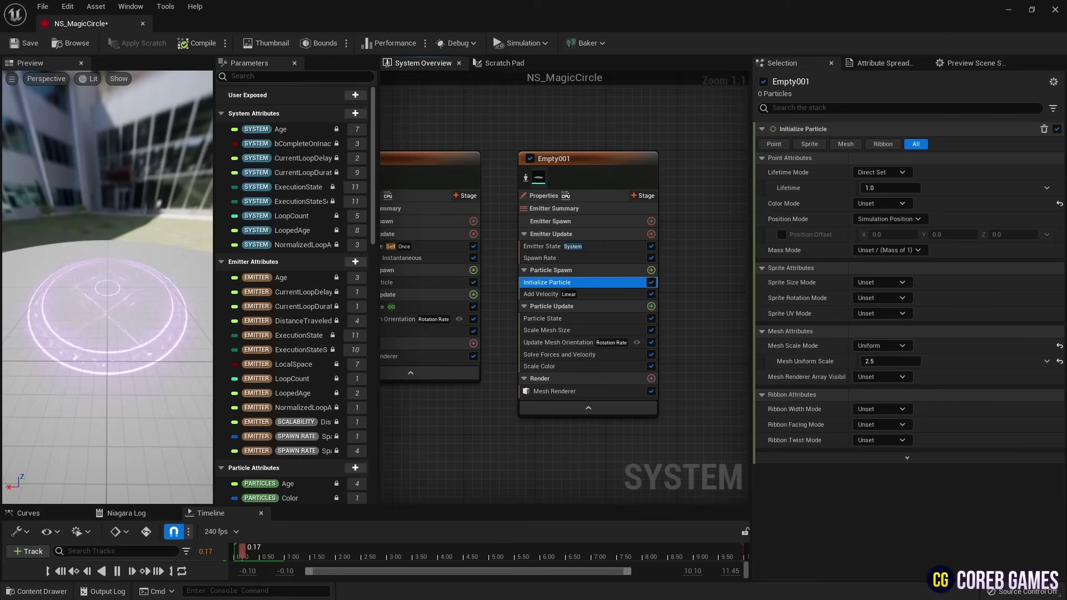
drag(100, 178, 105, 150)
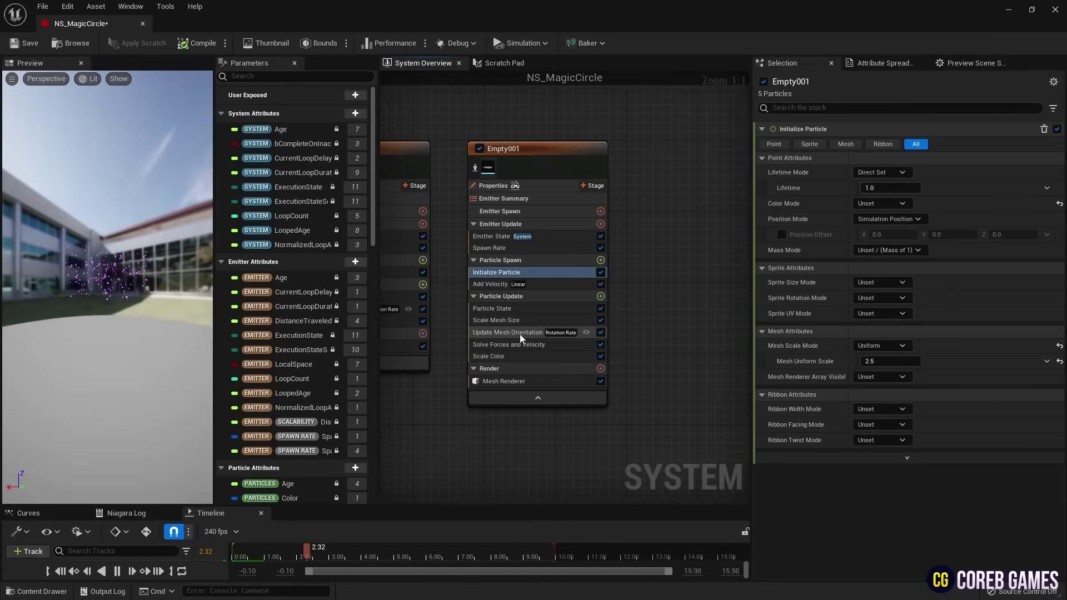
Step: Set the Scale Mesh Size curve's first key value to 1 and its last key value to 1.1
click(525, 320)
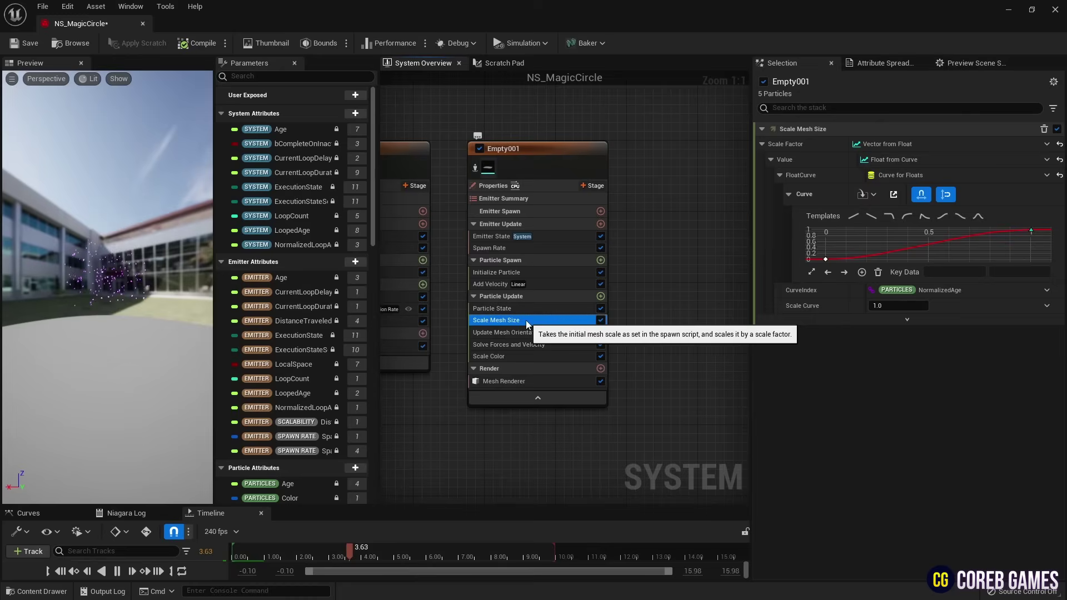
click(825, 261)
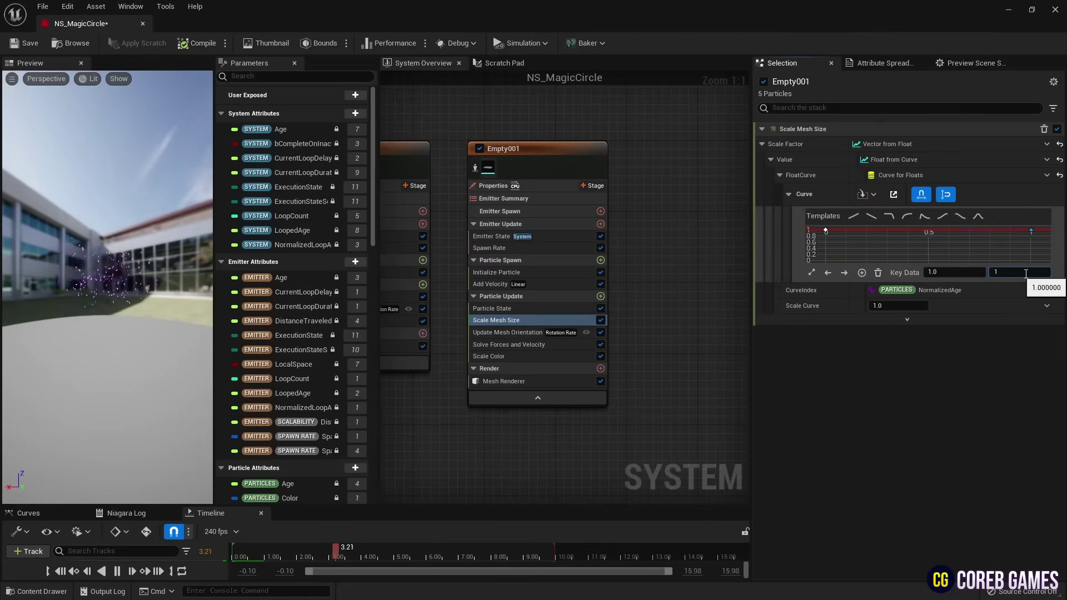
key(Return)
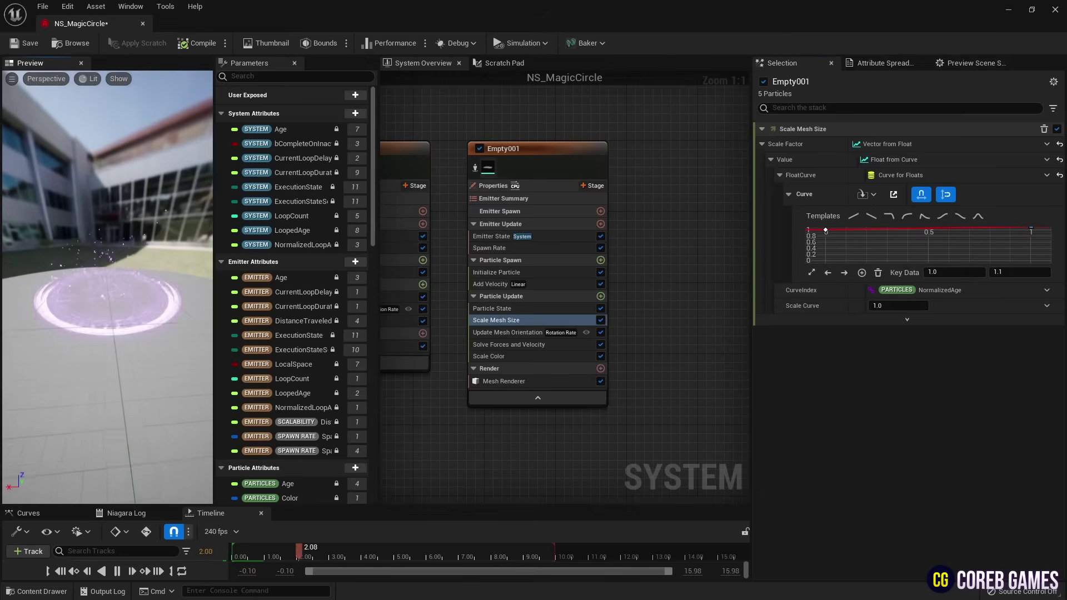
drag(108, 278, 106, 295)
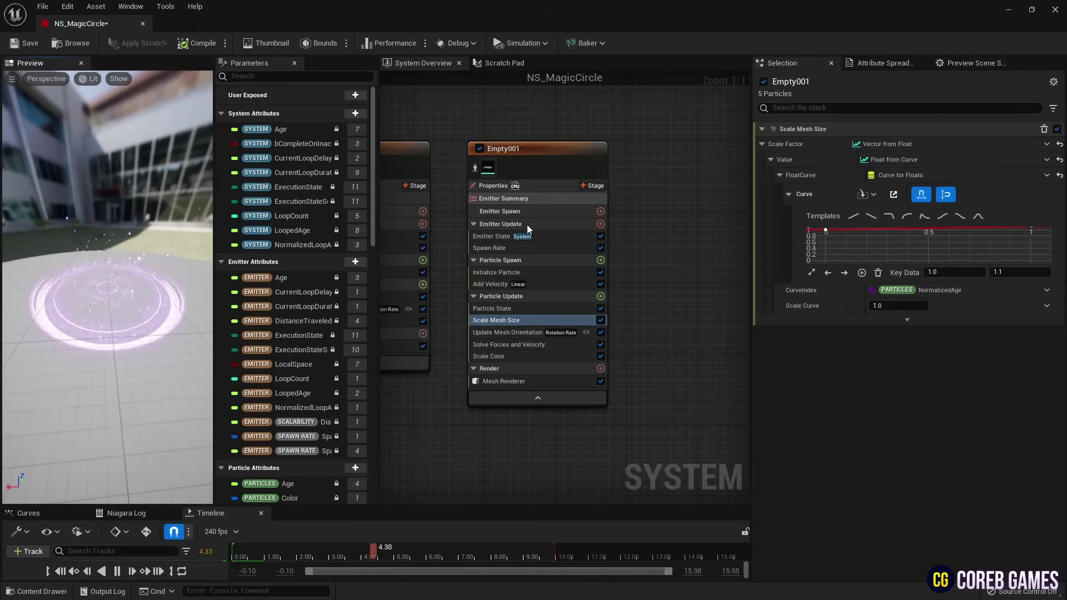
Step: Toggle Local Space in Empty001's emitter properties
click(497, 187)
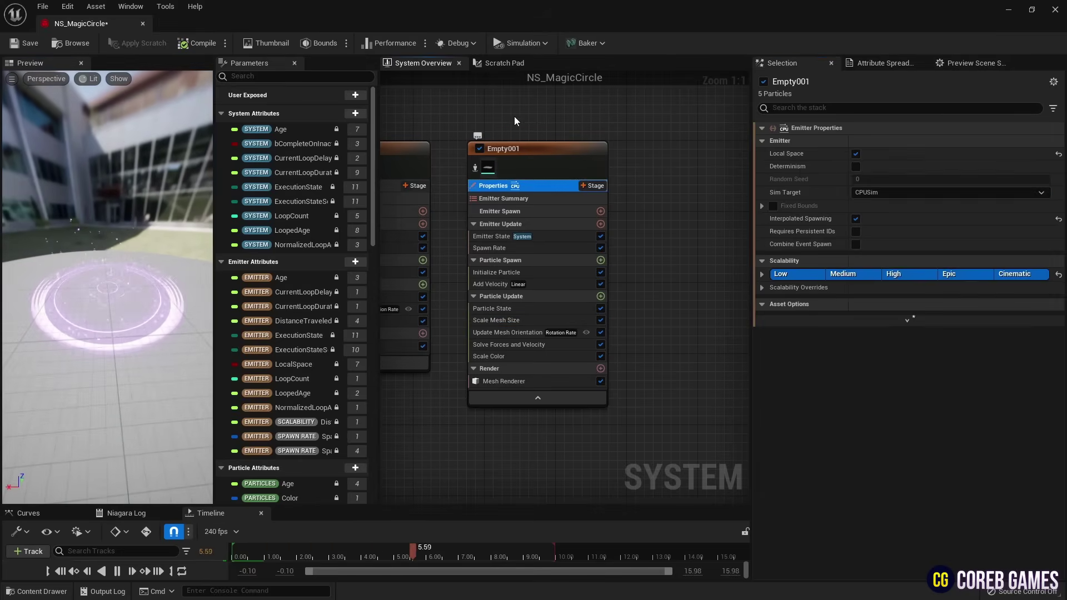
click(855, 154)
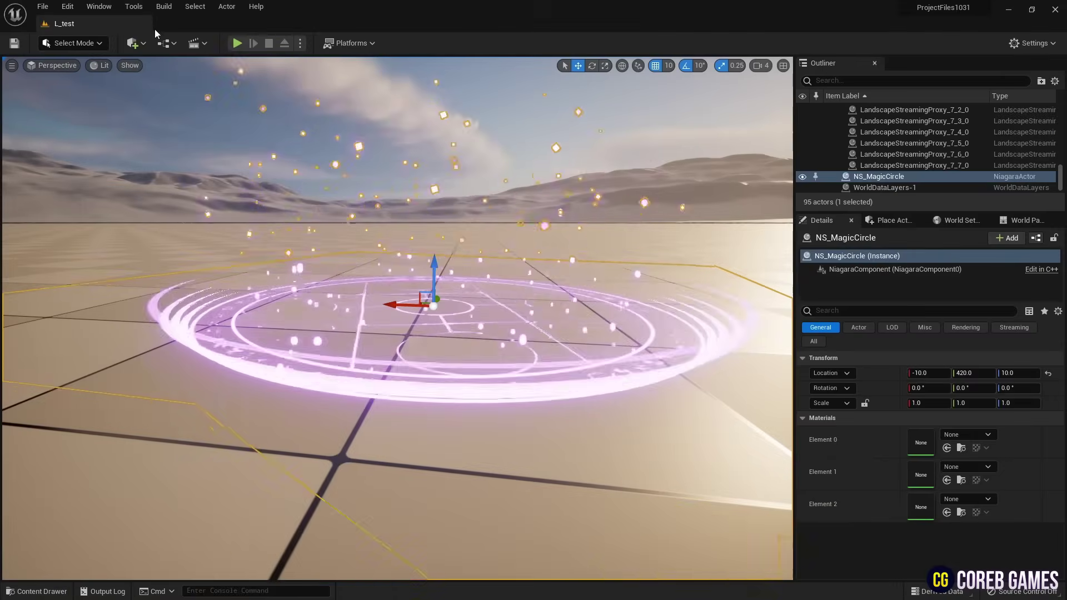
Step: Delete the NS_MagicCircle actor from the L_test level and bring up the project's content assets
mouse_move(437, 297)
right_down()
mouse_move(434, 356)
mouse_move(436, 303)
right_up()
key(s)
key(Delete)
click(36, 591)
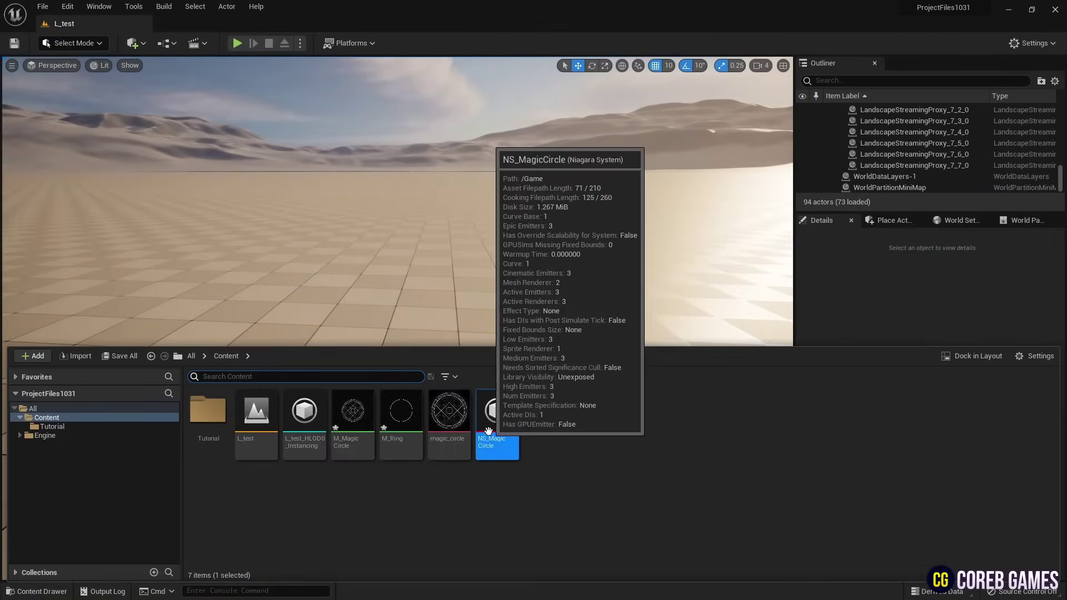